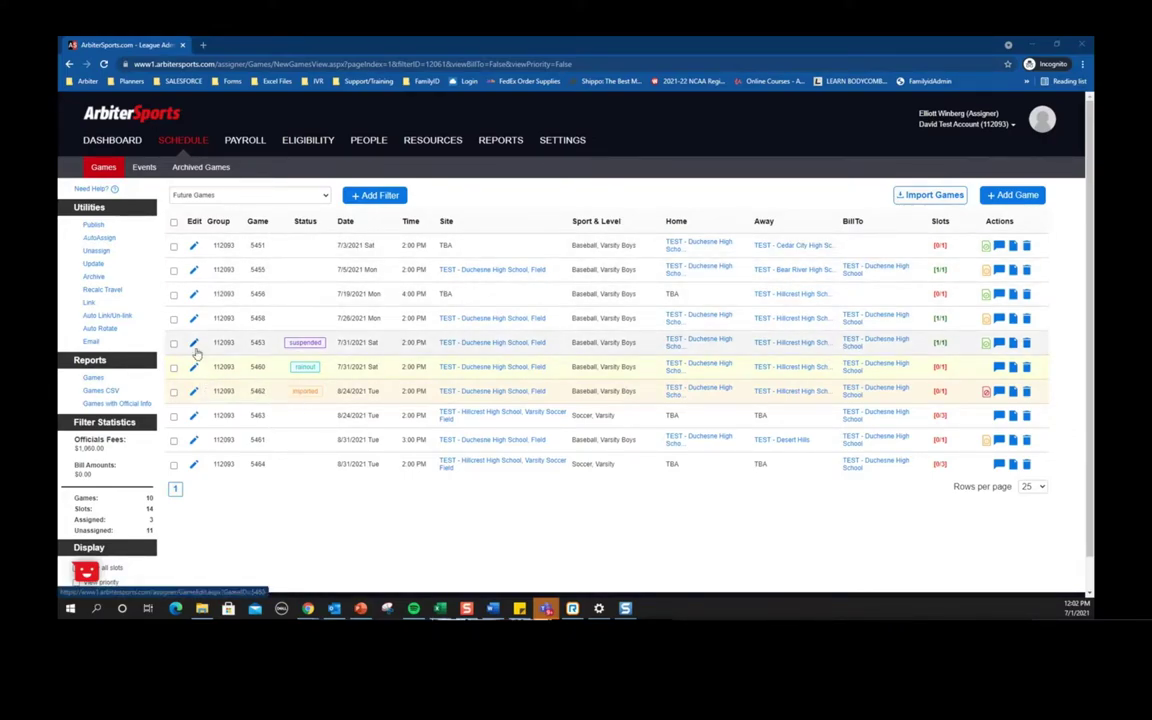
# - Open the edit form of game 5458 to review its fields, and return to the games schedule
pyautogui.click(194, 319)
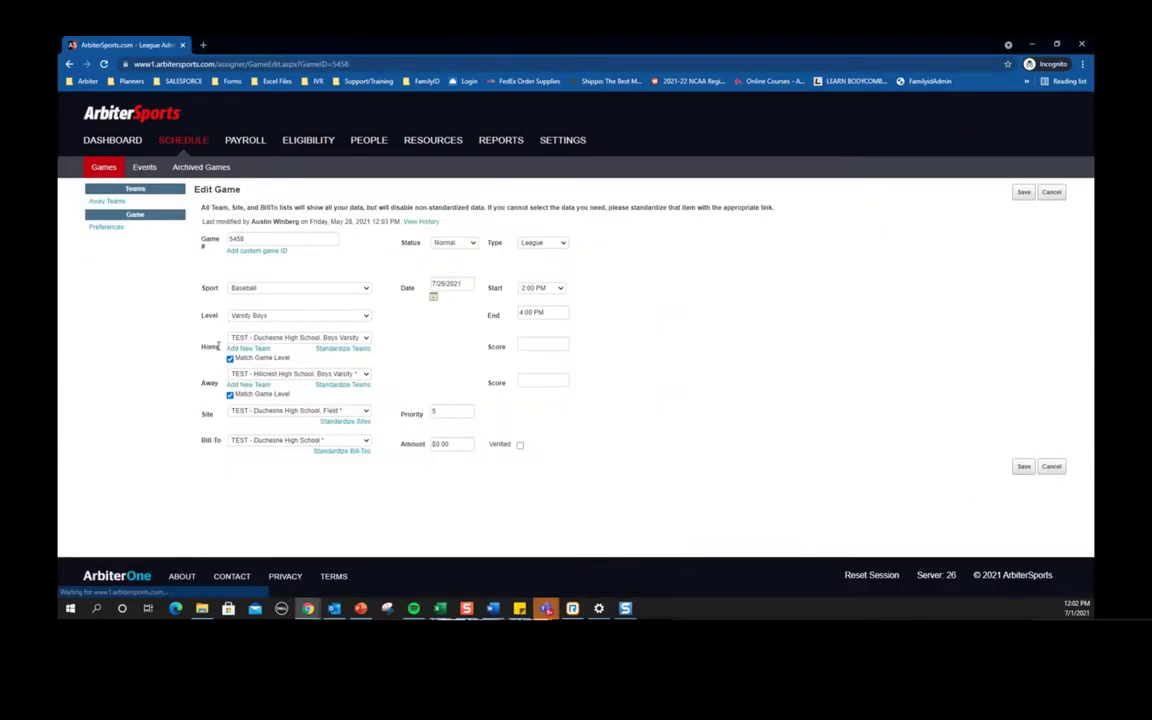
pyautogui.click(194, 148)
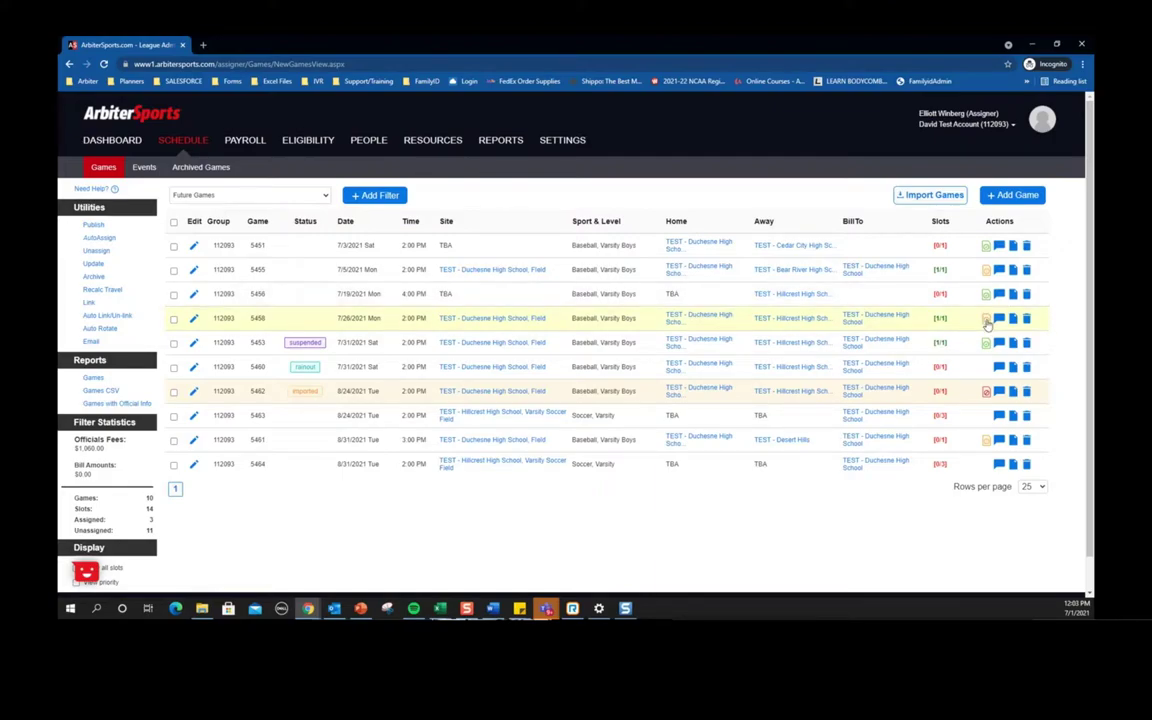
# - Review the acceptance details of games 5462, 5458 and 5456 in the schedule, and collapse them again
pyautogui.click(986, 391)
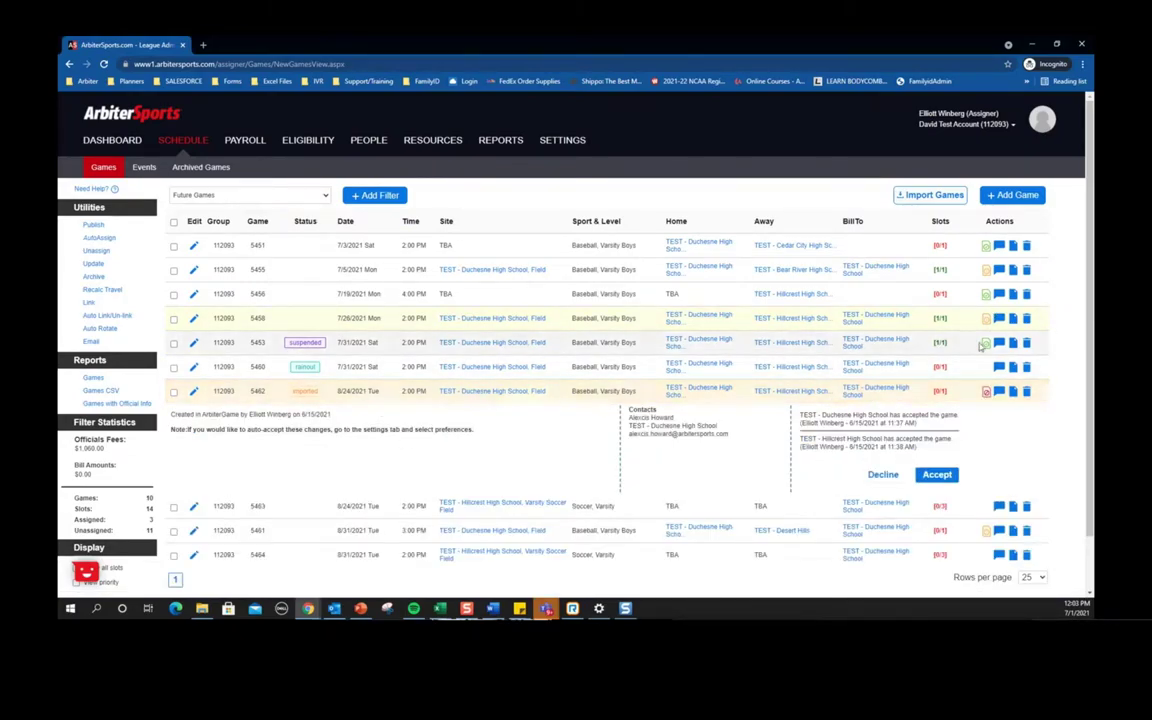
pyautogui.click(986, 318)
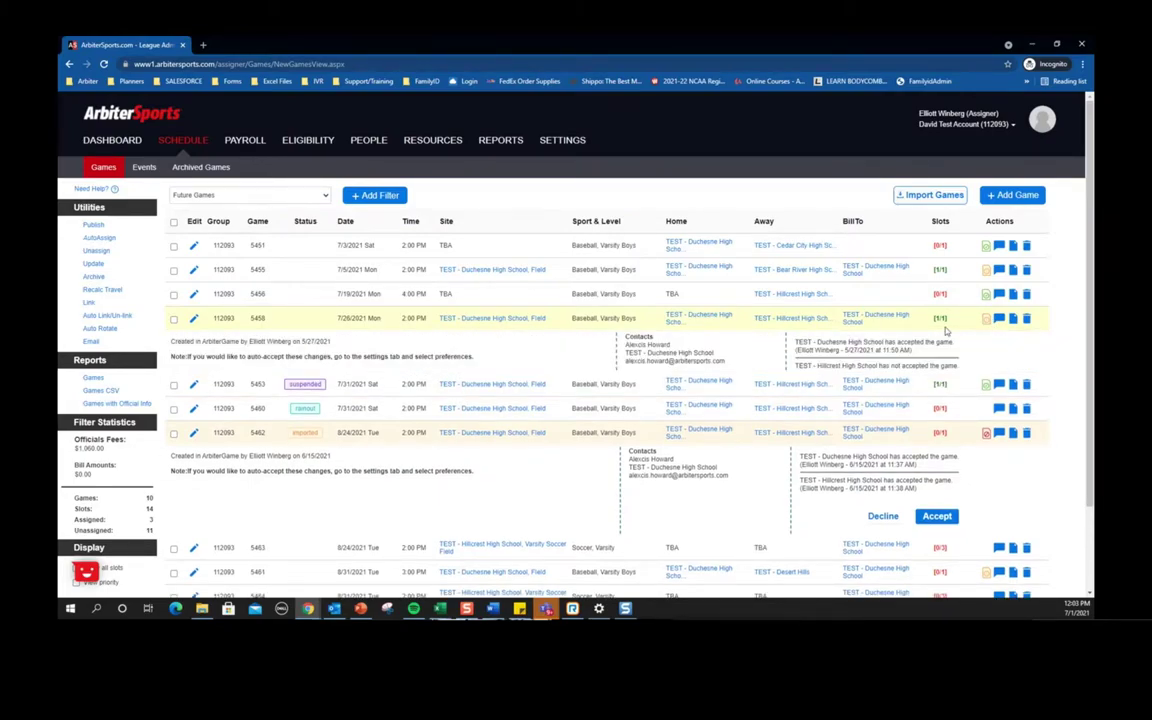
pyautogui.click(986, 294)
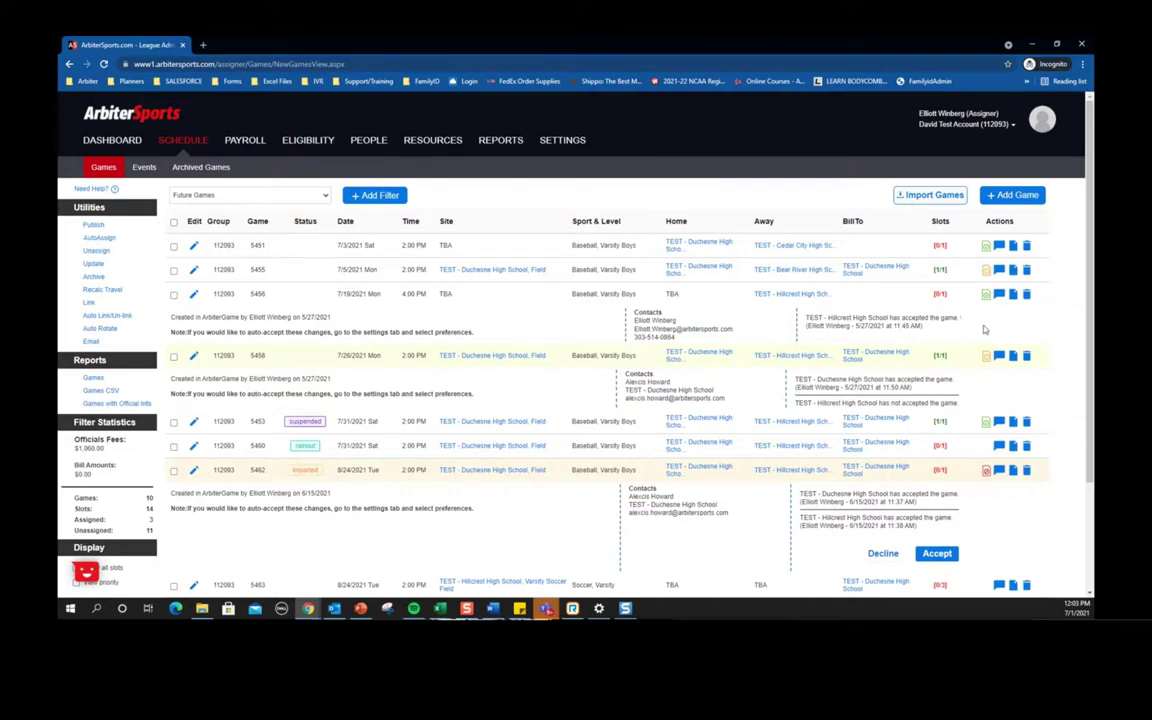
pyautogui.click(986, 294)
pyautogui.click(986, 318)
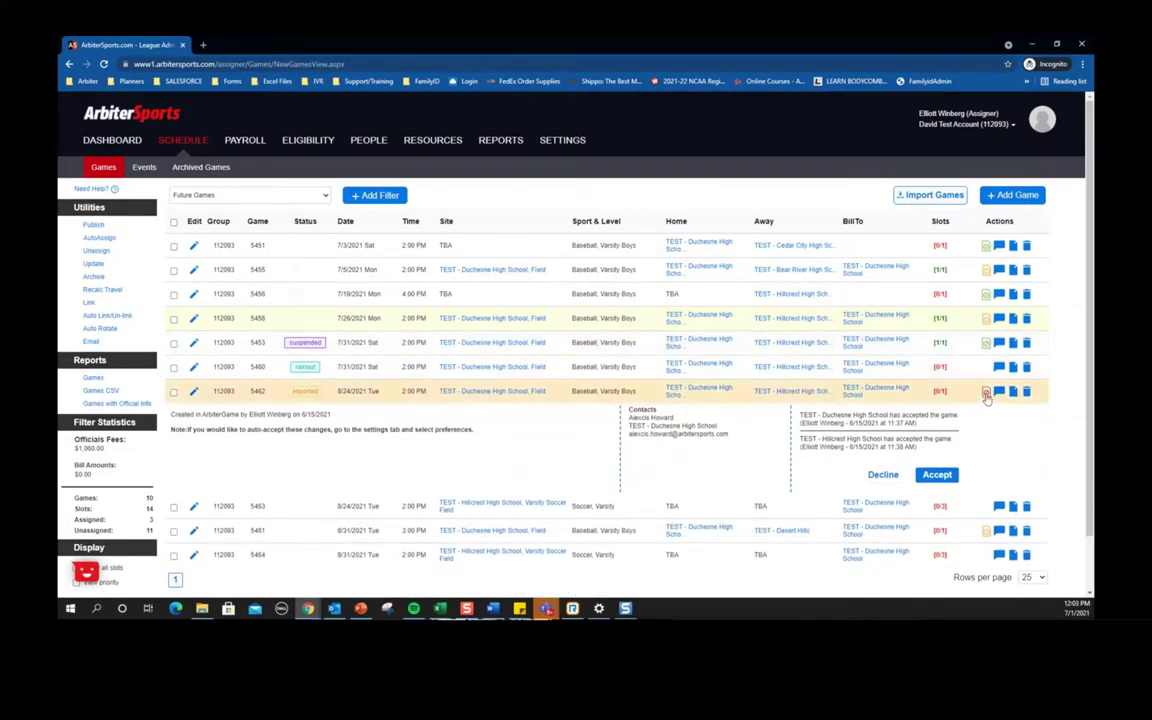
pyautogui.click(986, 343)
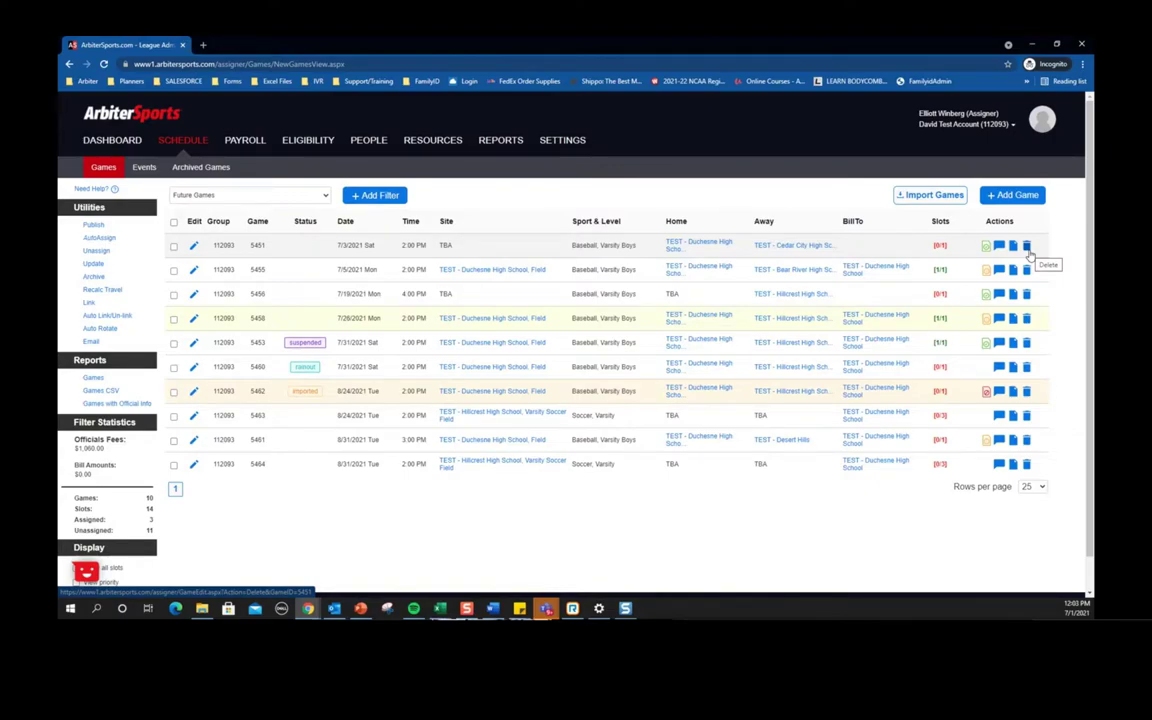
# - View the archived games and return to the games list
pyautogui.click(206, 170)
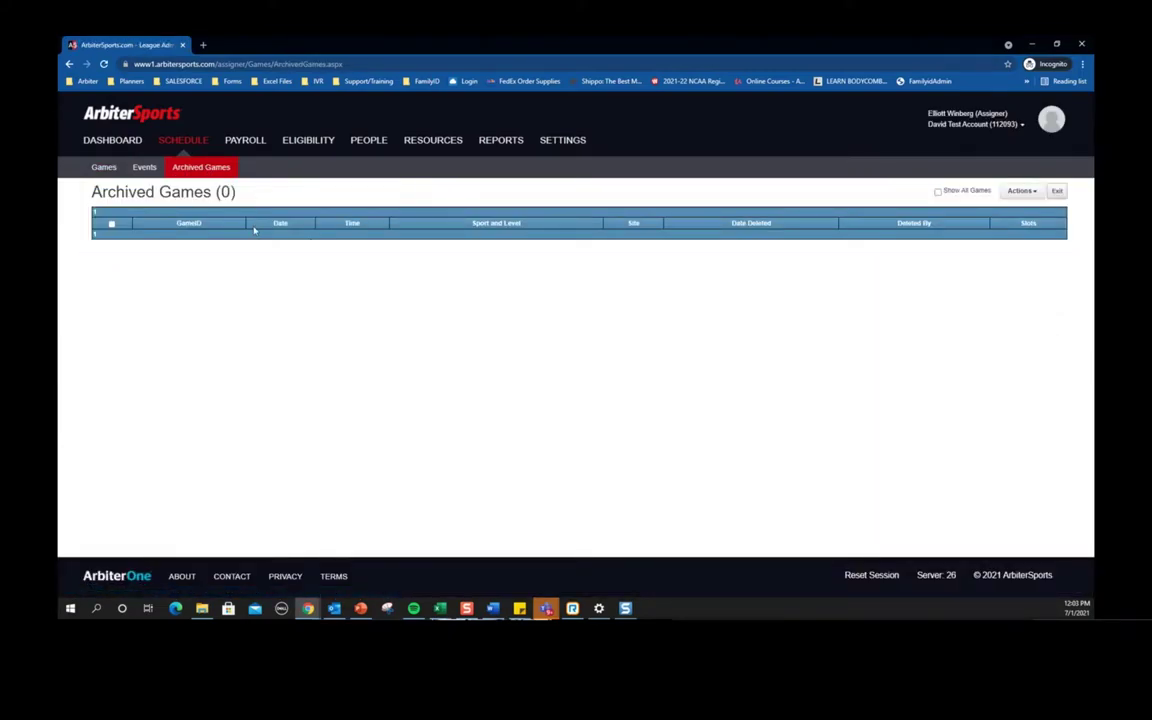
pyautogui.click(104, 167)
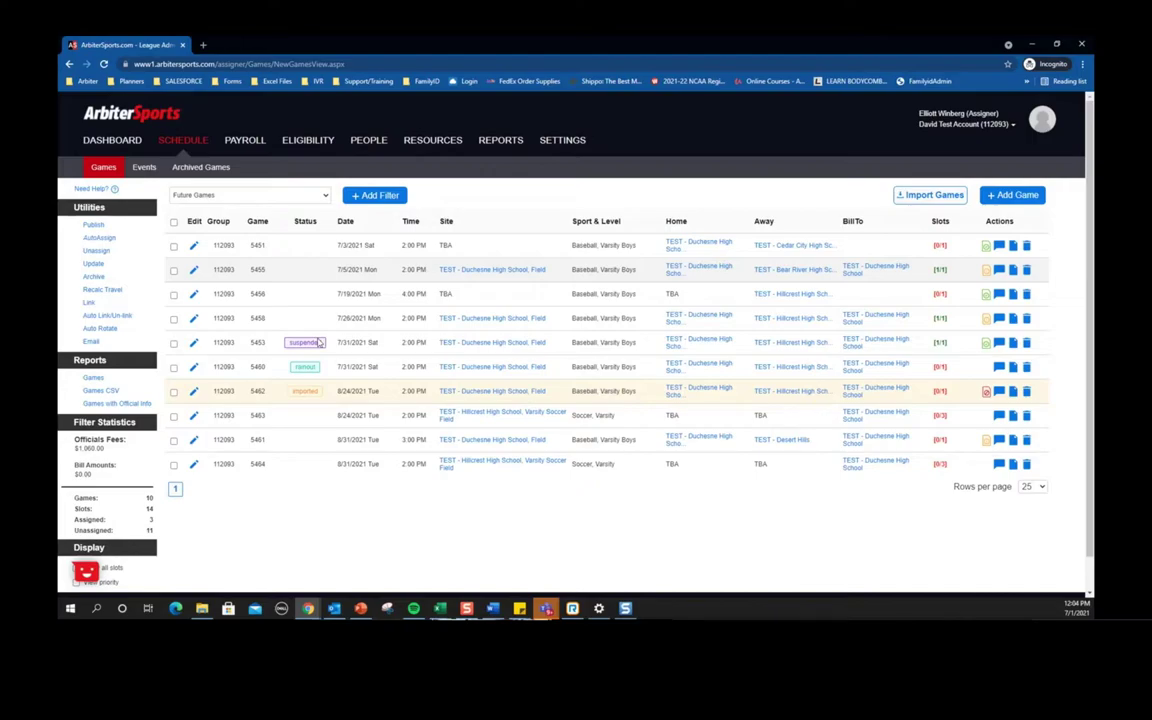
# - Set the status of game 5463 to canceled and confirm its assignments page
pyautogui.click(333, 410)
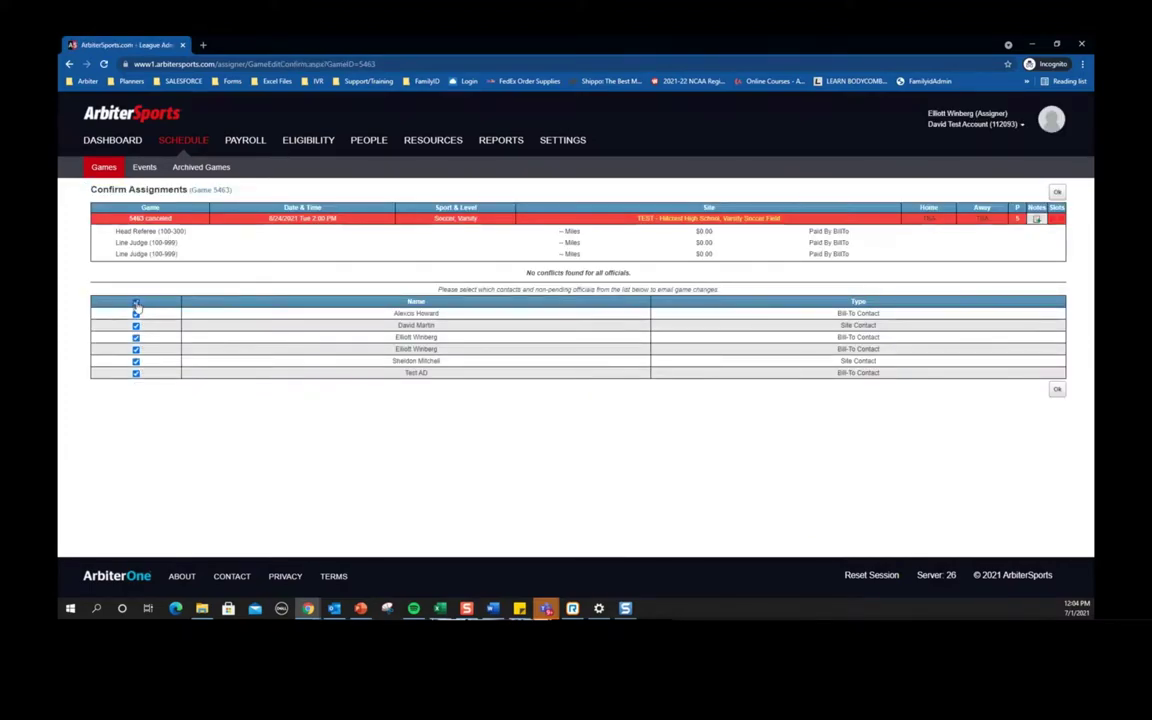
pyautogui.click(1057, 389)
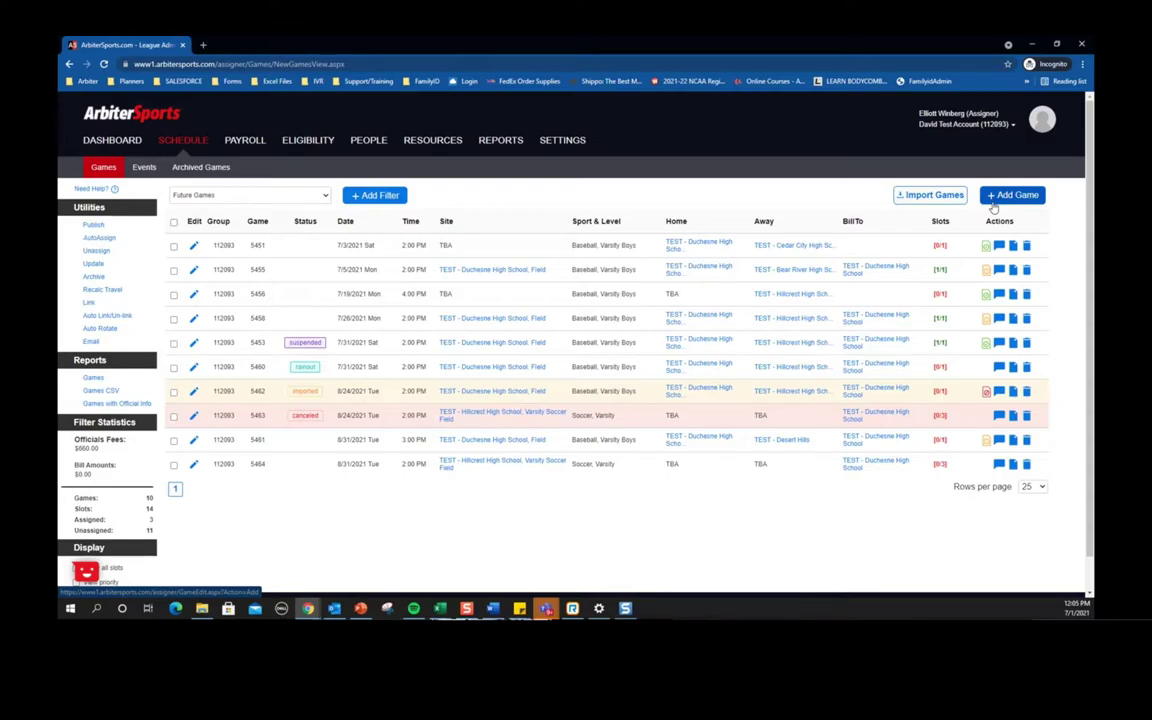
# - View the game import page and return to the games list
pyautogui.click(935, 196)
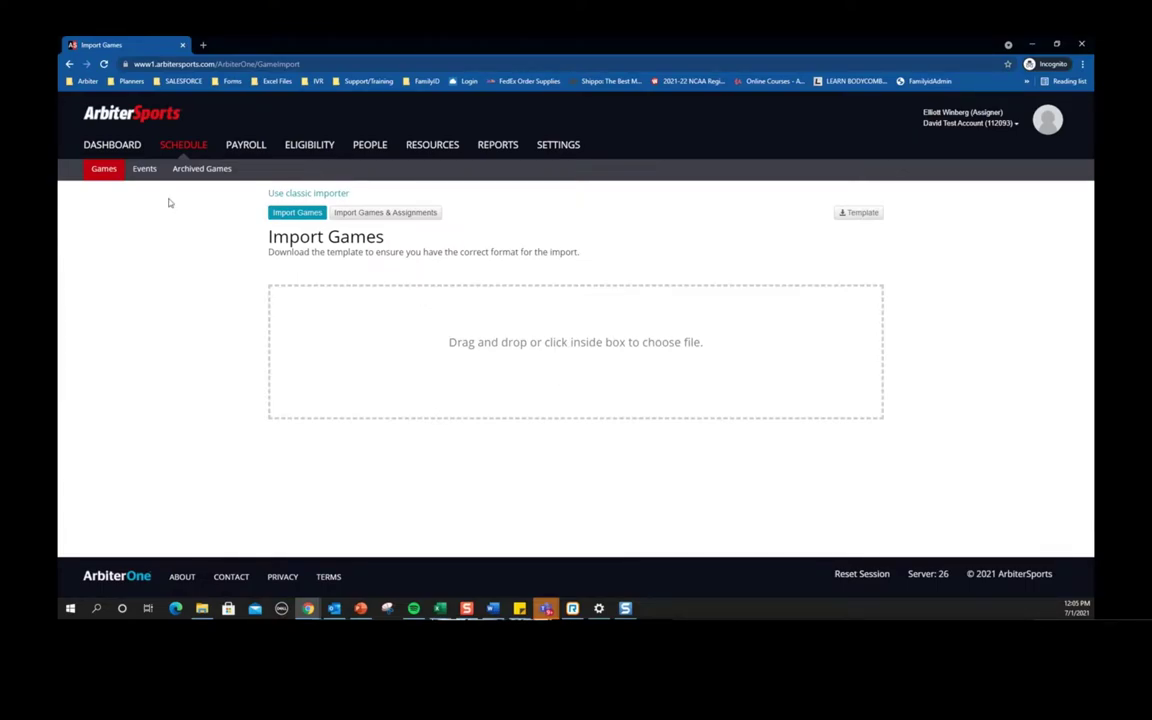
pyautogui.click(114, 172)
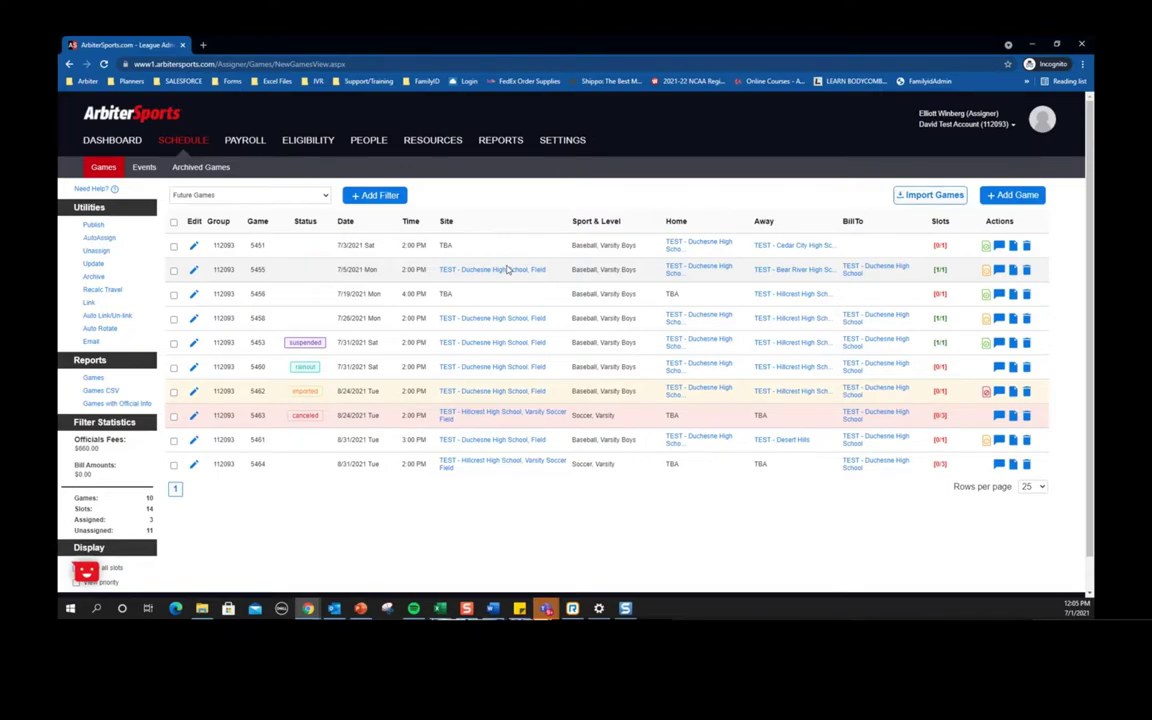
# - Review the criteria available for a new games filter, cancel it, and look over the existing filter choices
pyautogui.click(388, 199)
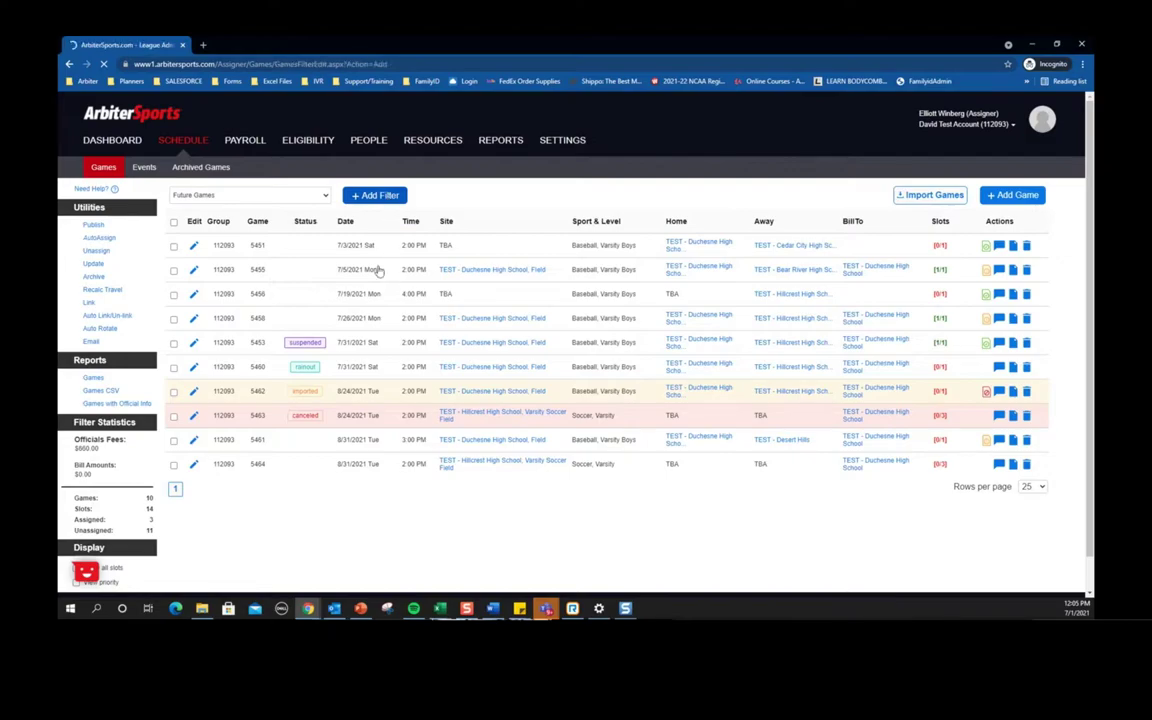
pyautogui.scroll(-3, 312, 390)
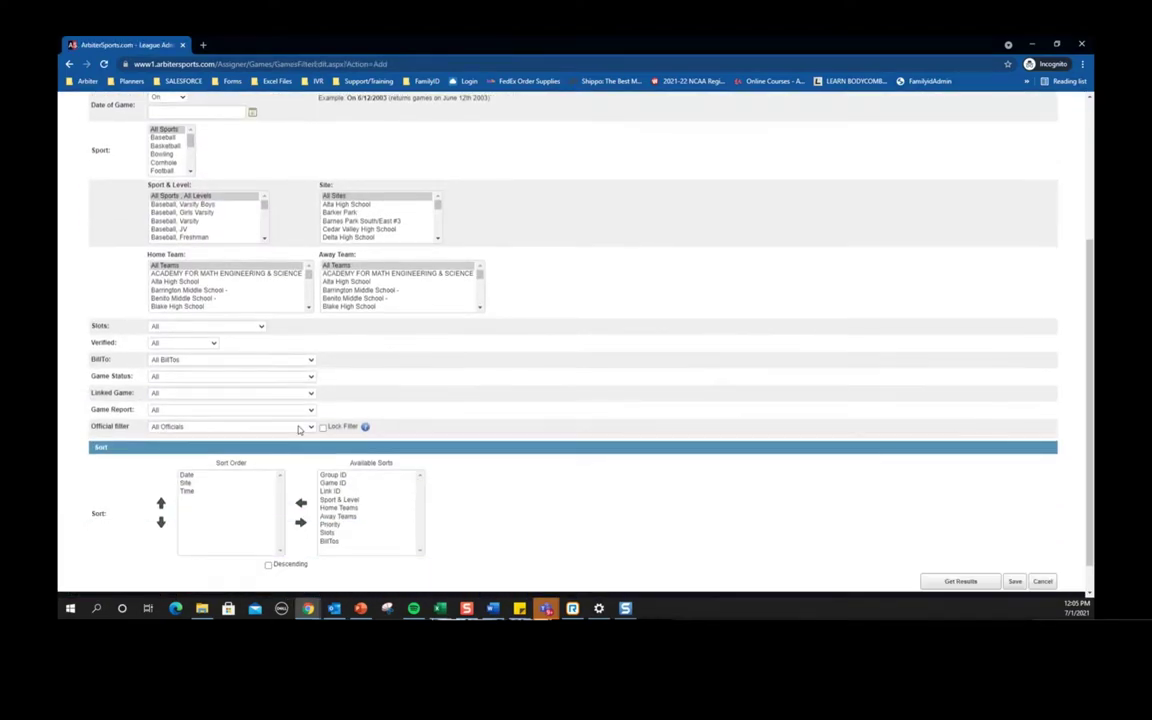
pyautogui.scroll(2, 285, 400)
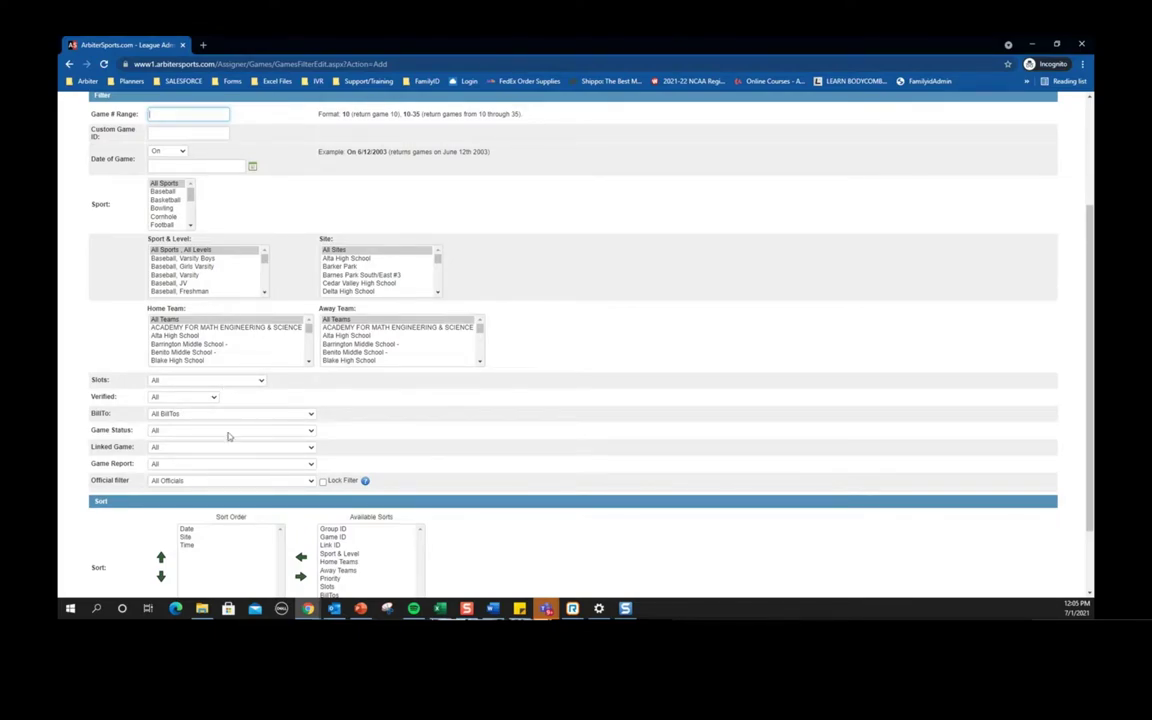
pyautogui.scroll(3, 650, 272)
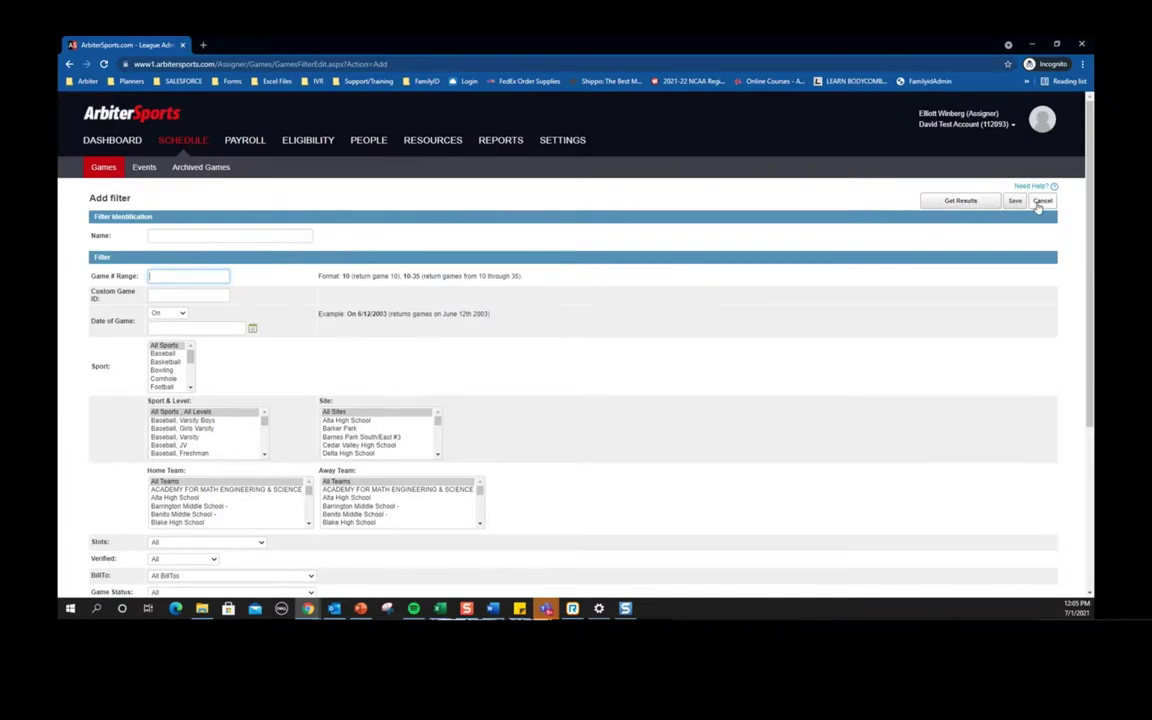
pyautogui.click(1030, 205)
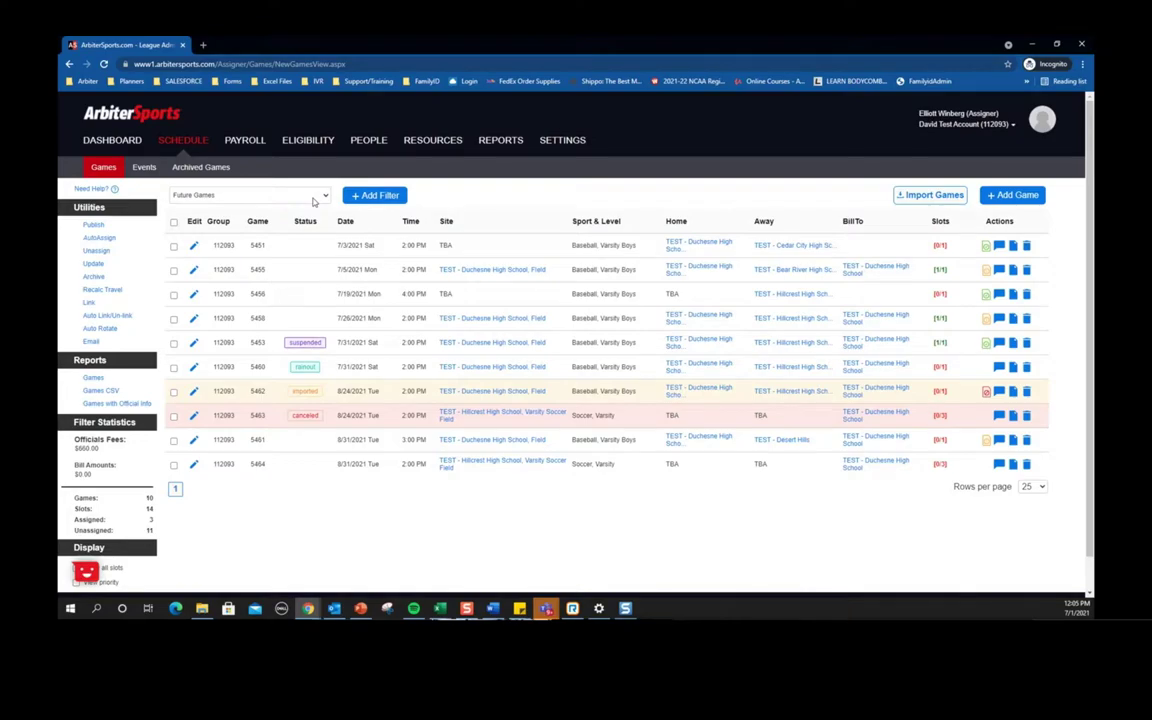
pyautogui.click(313, 198)
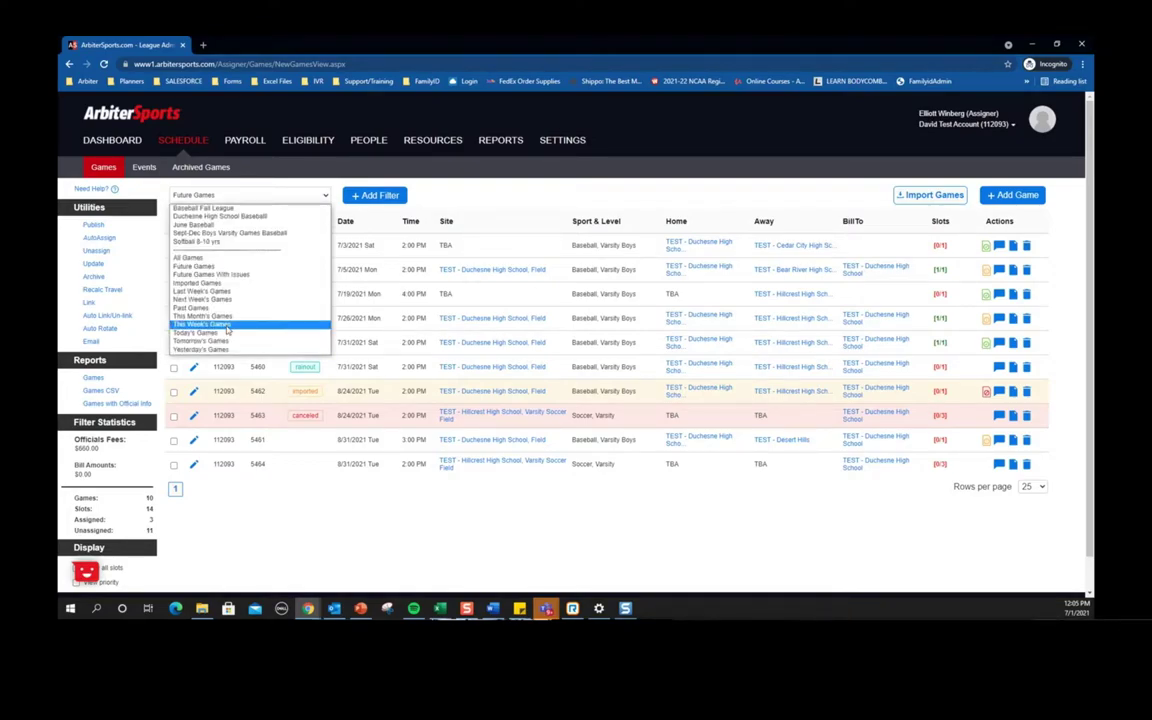
pyautogui.click(467, 204)
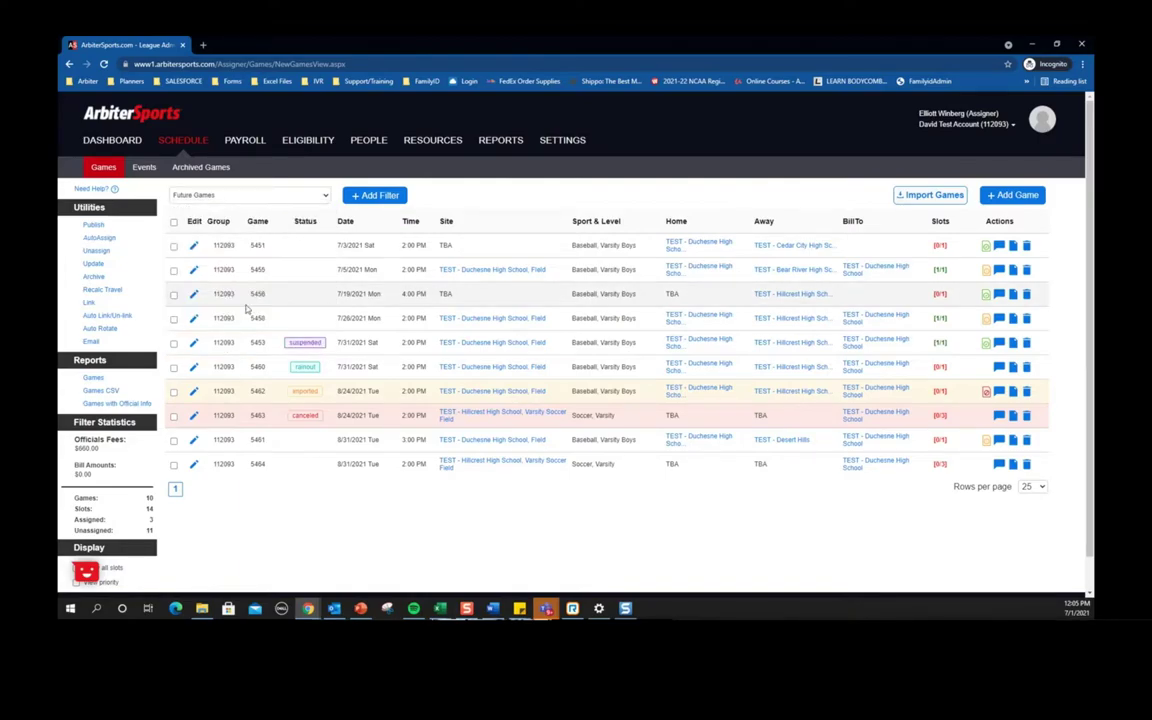
# - Select games 5451, 5456, 5458 and 5460, examine the mass update options for them, and close without updating
pyautogui.click(173, 245)
pyautogui.click(173, 294)
pyautogui.click(173, 318)
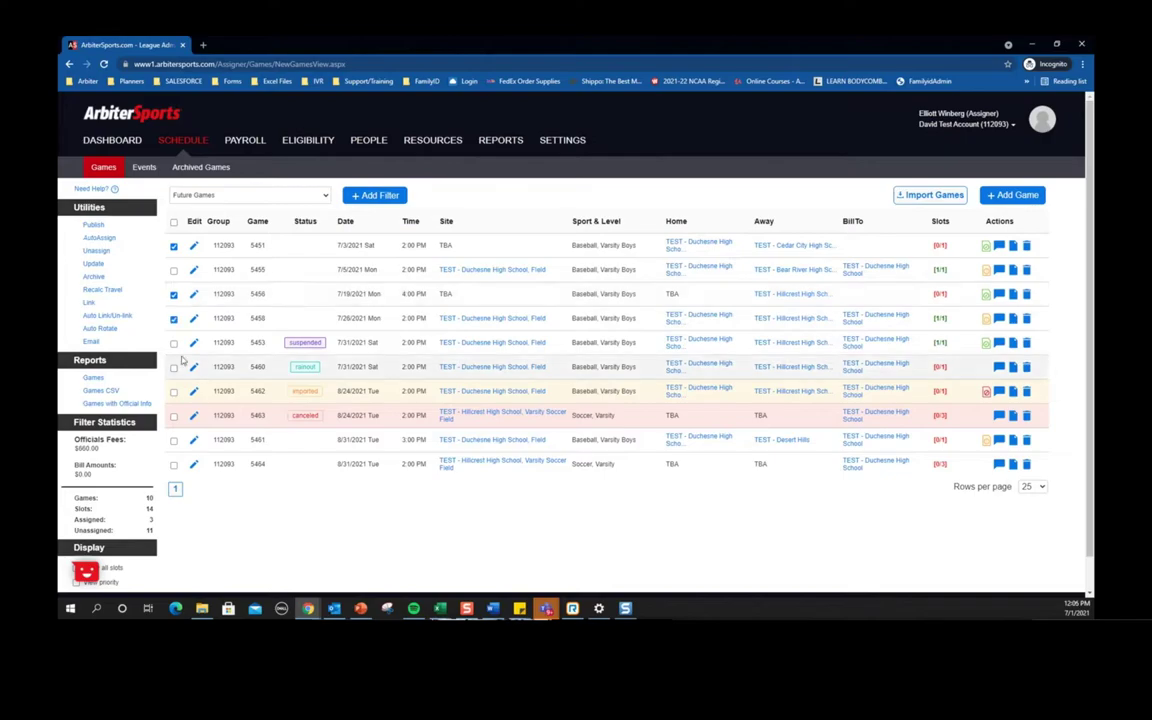
pyautogui.click(174, 367)
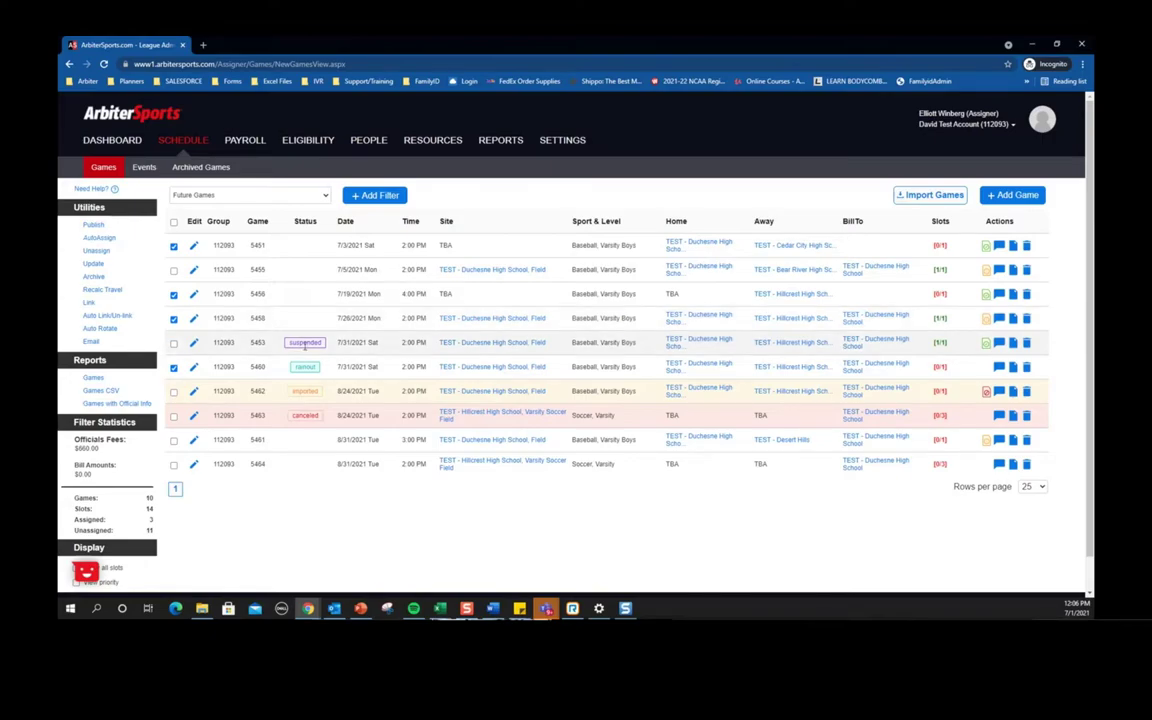
pyautogui.click(92, 265)
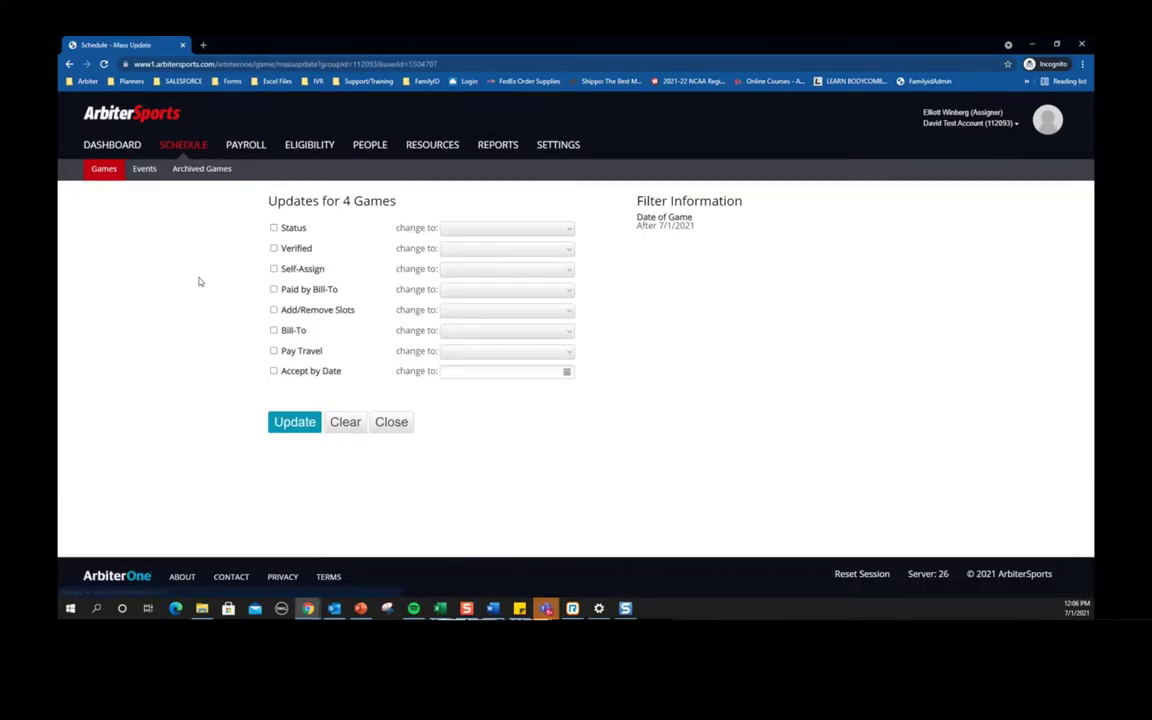
pyautogui.doubleClick(347, 201)
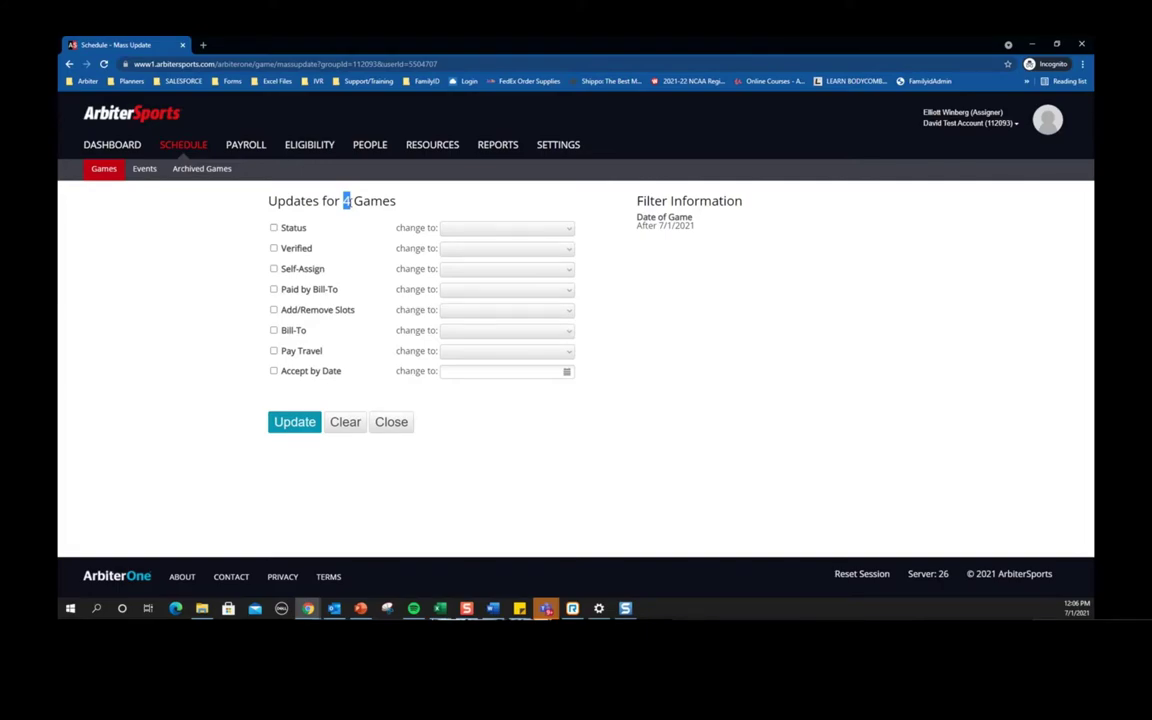
pyautogui.click(391, 422)
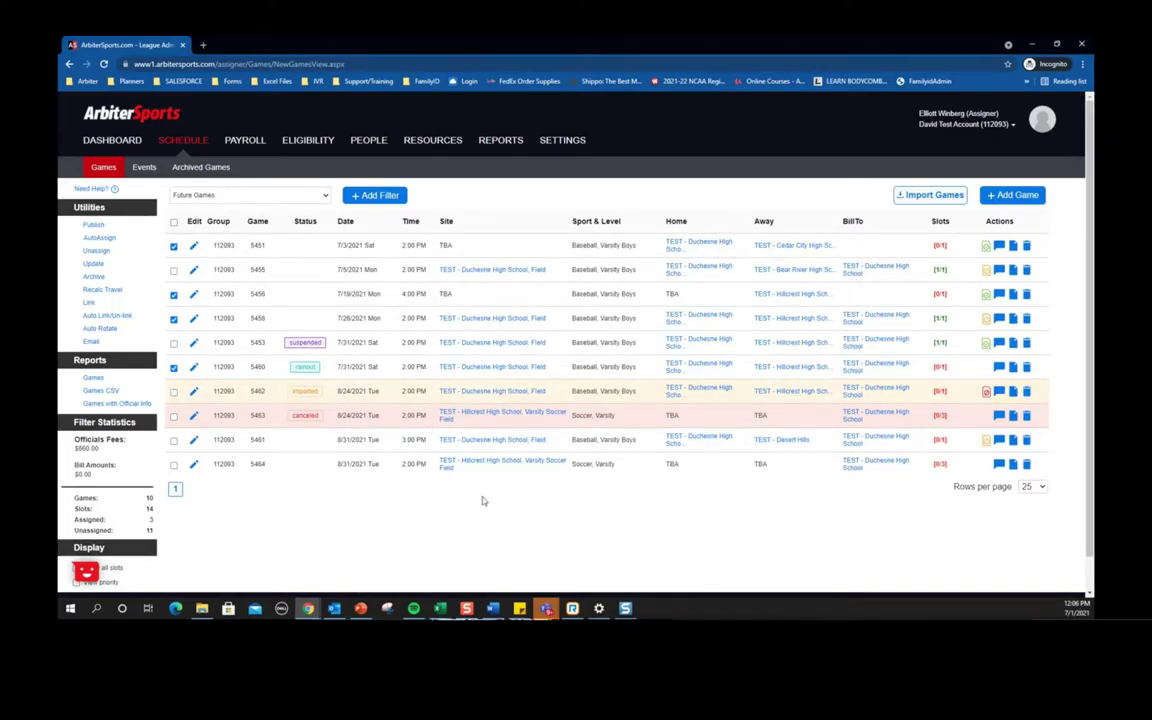
# - Select every game in the list and clear the whole selection
pyautogui.click(173, 222)
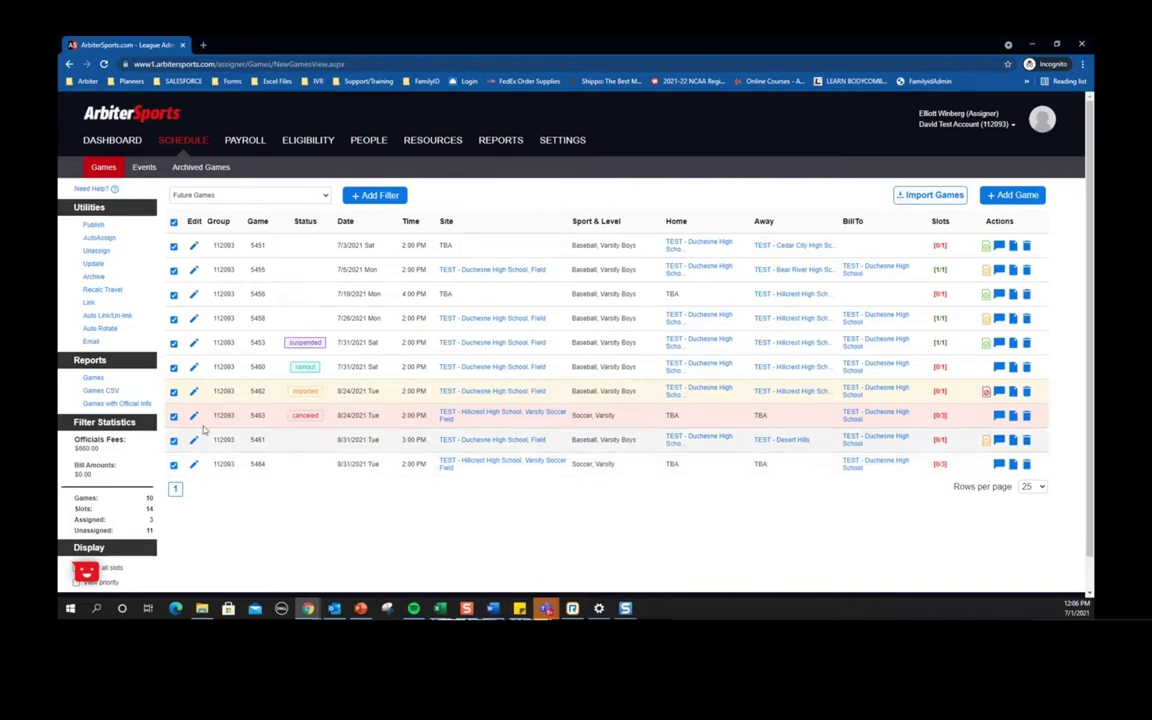
pyautogui.click(173, 221)
pyautogui.scroll(-1, 251, 381)
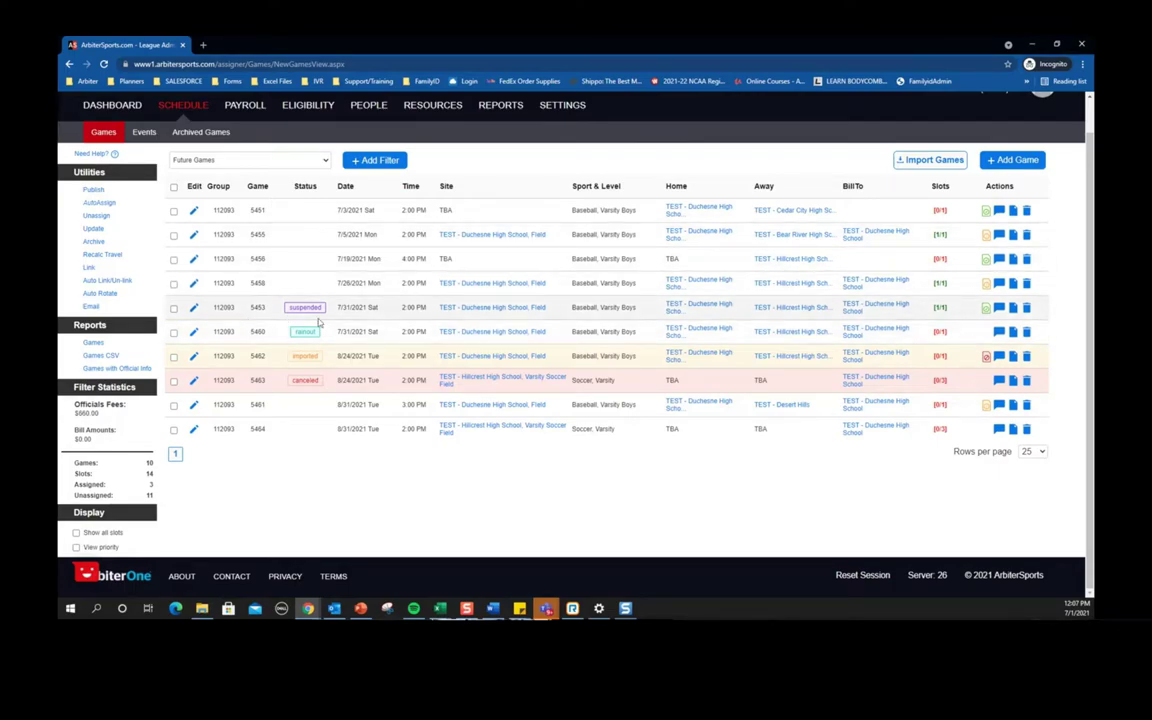
pyautogui.scroll(2, 632, 355)
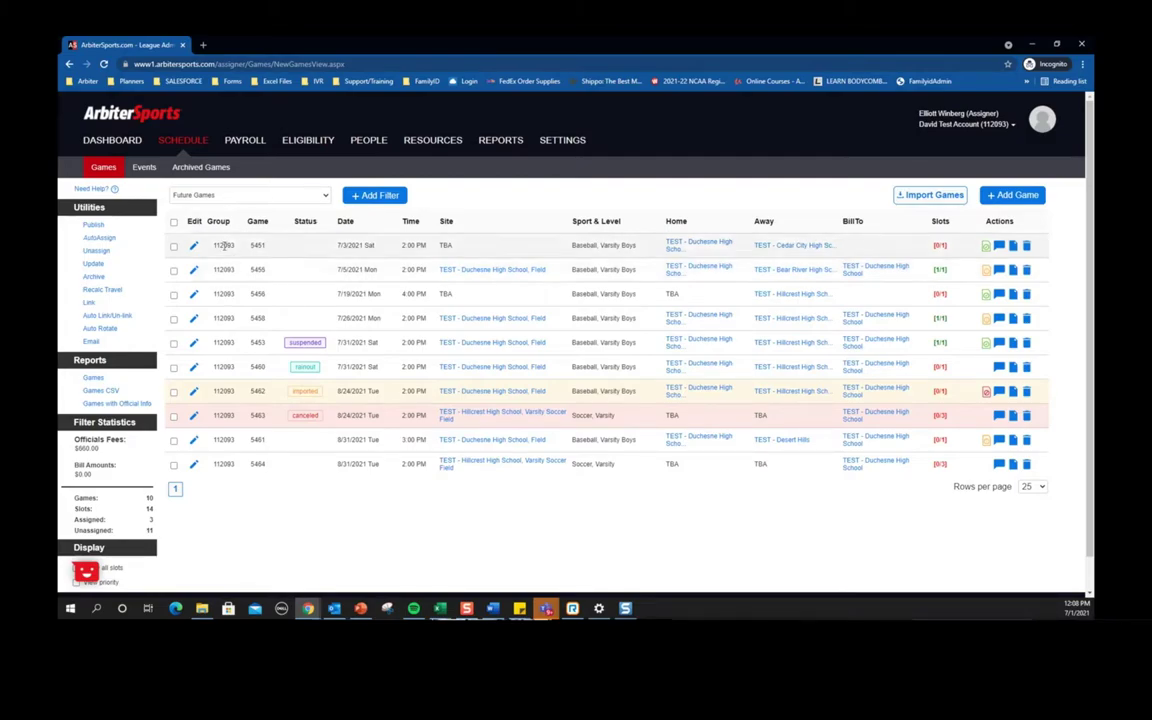
# - Assign the second available official to the HomePlate slot of game 5451 with the status Accepted
pyautogui.click(940, 245)
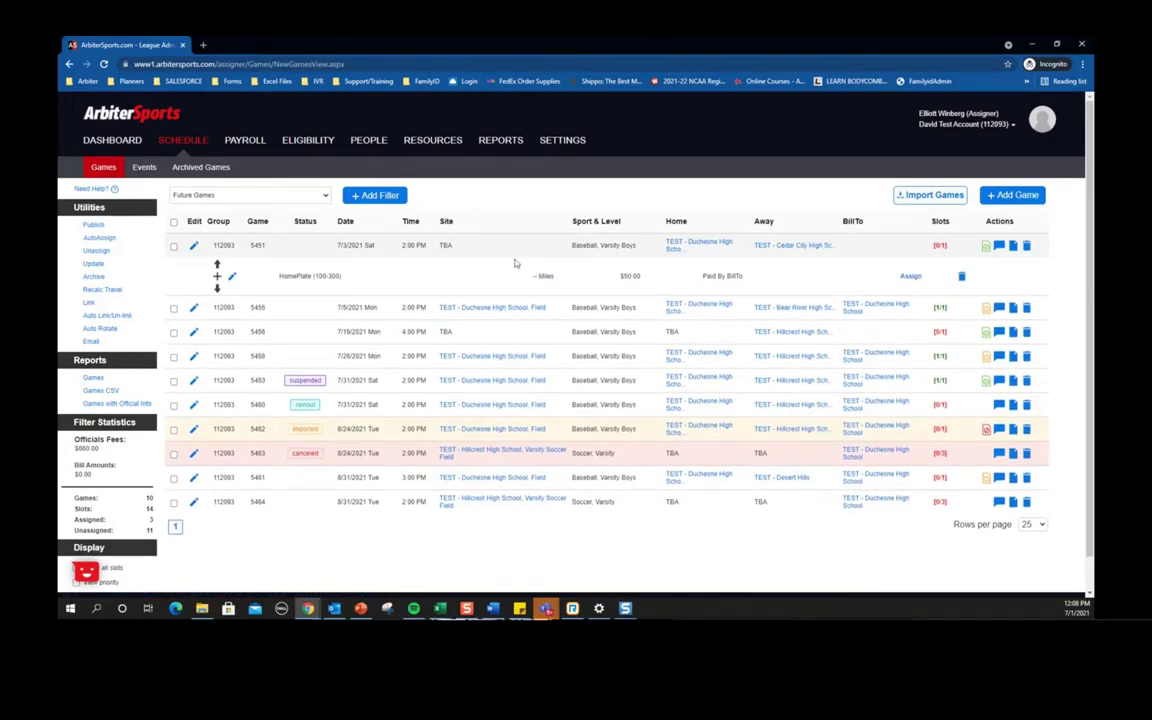
pyautogui.click(910, 277)
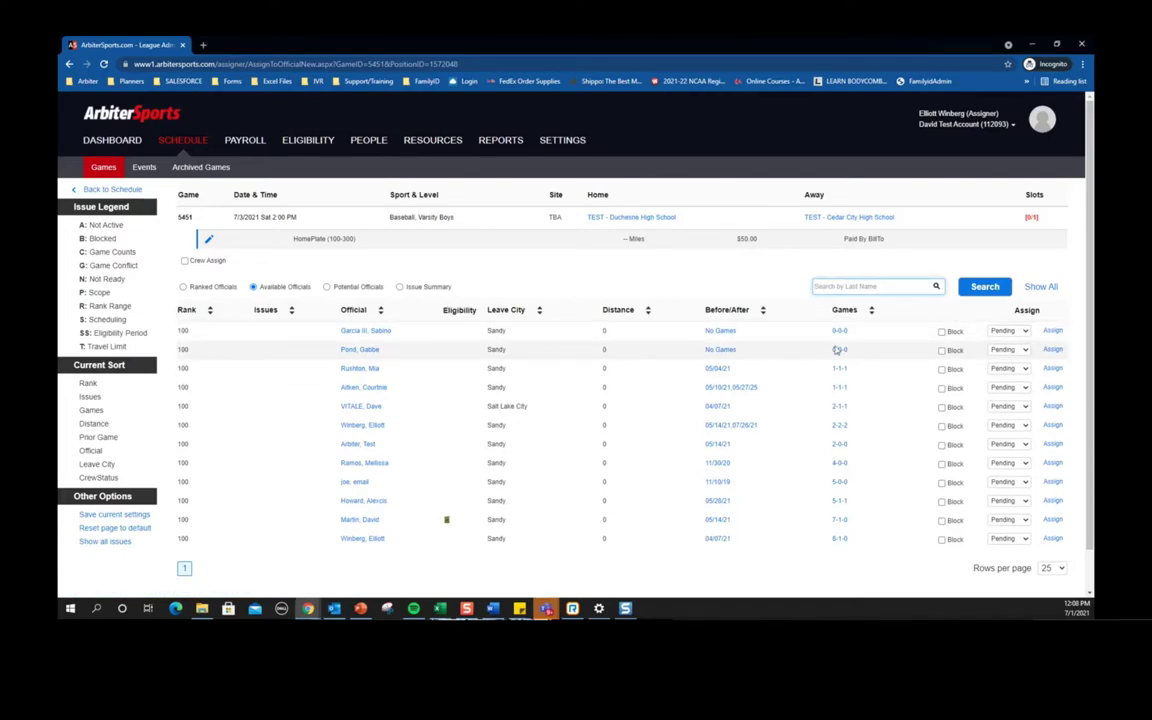
pyautogui.click(1009, 349)
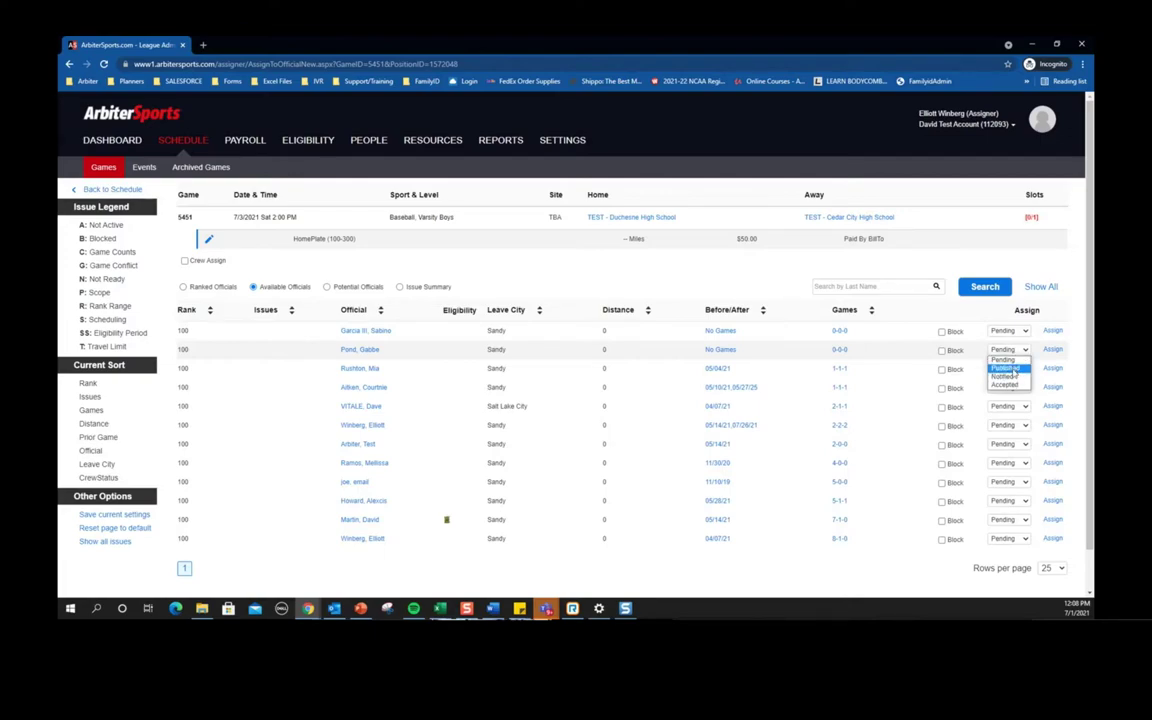
pyautogui.click(1015, 386)
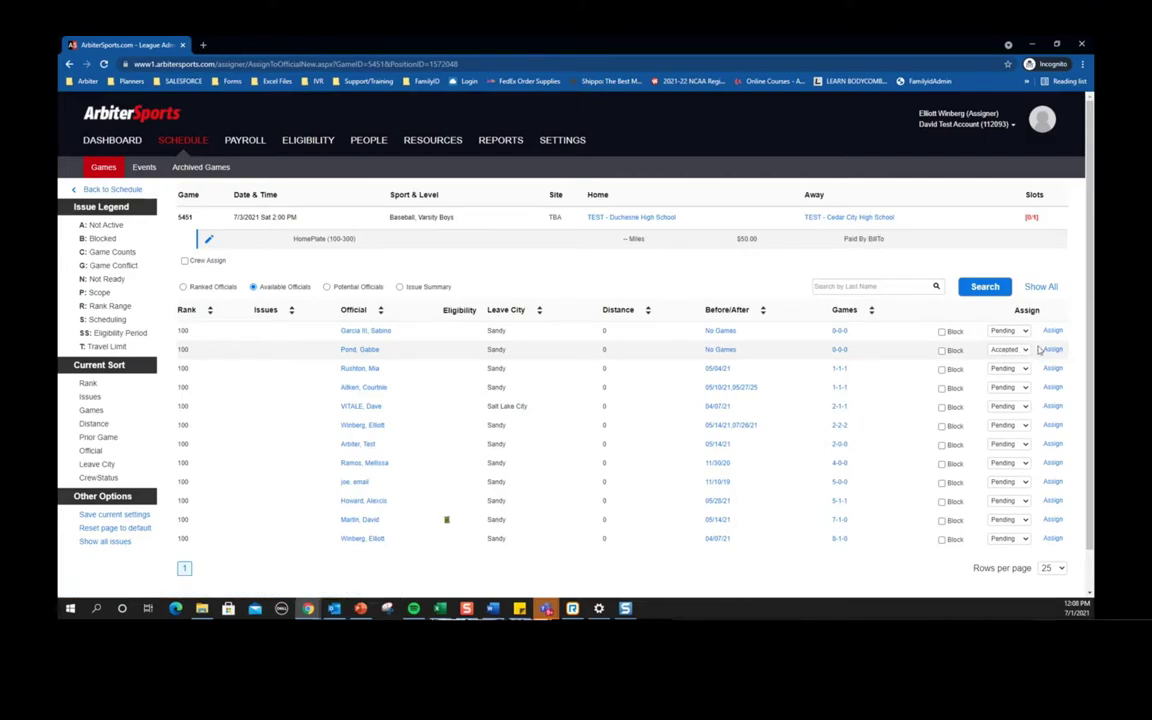
pyautogui.click(1054, 388)
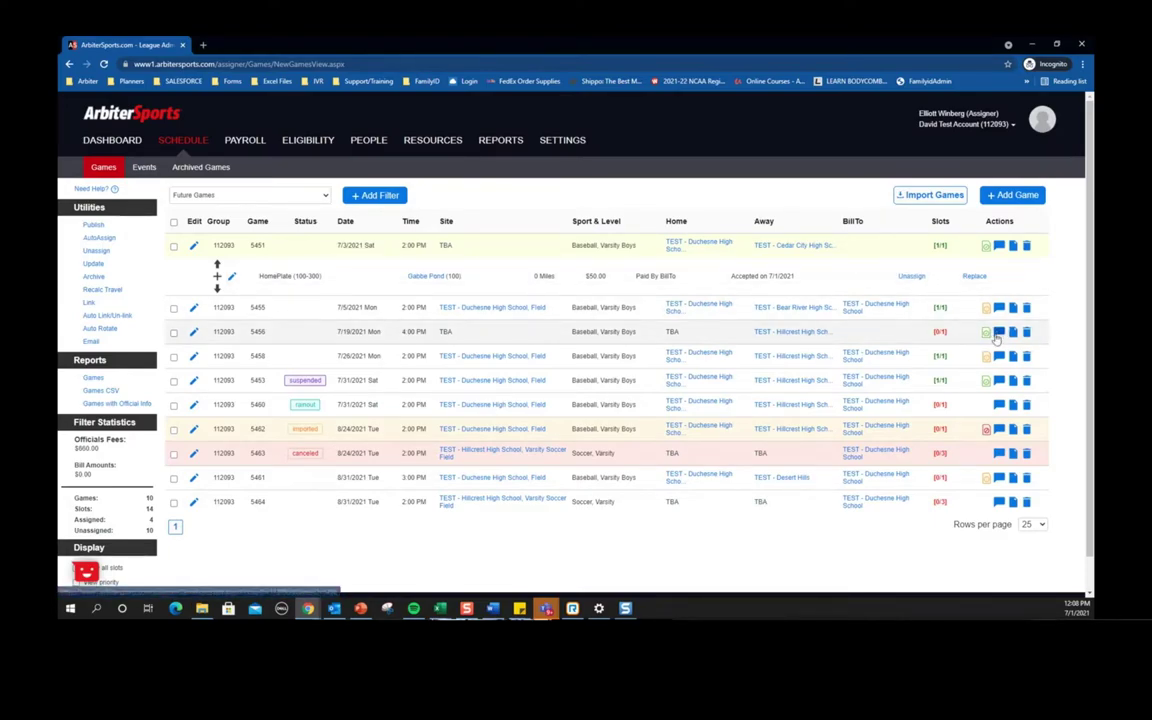
# - Block the second and fourth listed officials while assigning the HomePlate slot of game 5456
pyautogui.click(997, 333)
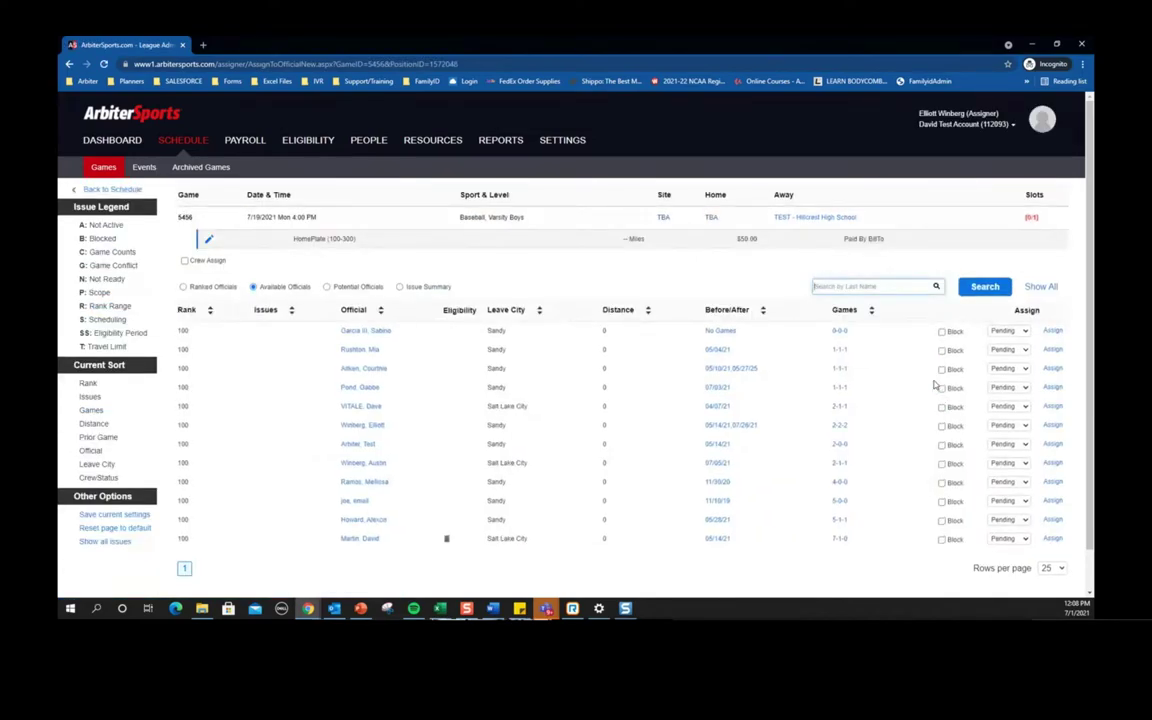
pyautogui.click(941, 350)
pyautogui.click(941, 388)
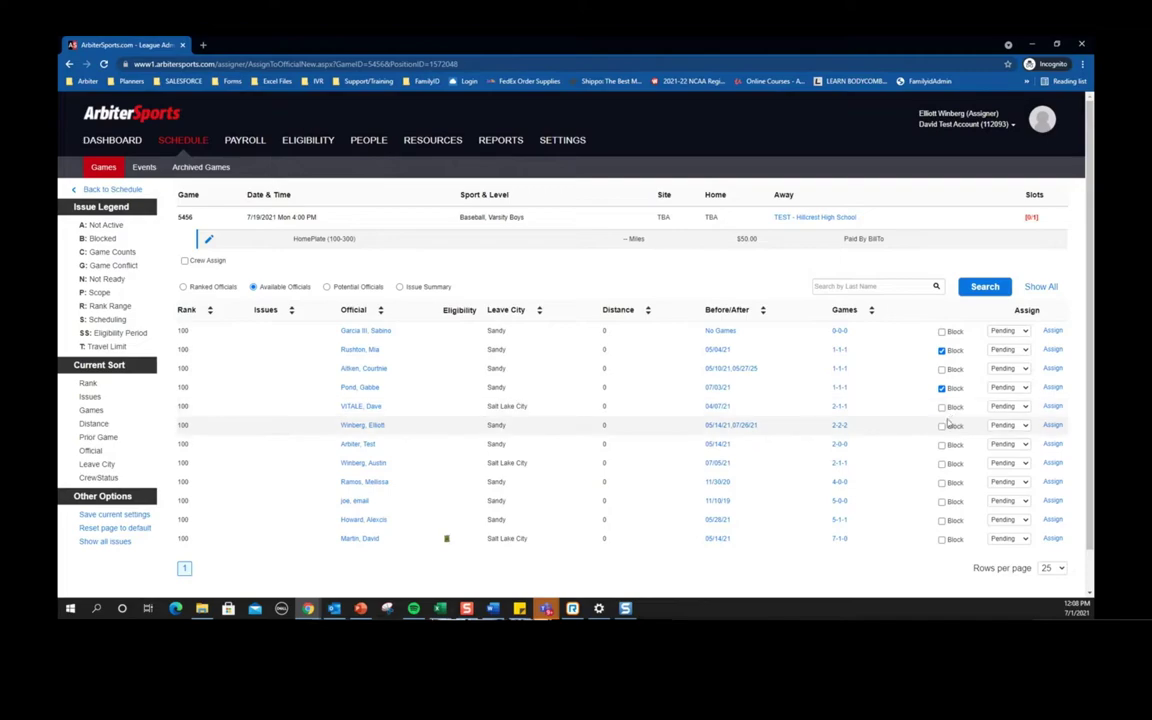
# - Block the eighth listed official for the HomePlate slot of game 5456 and return to the games schedule
pyautogui.click(941, 463)
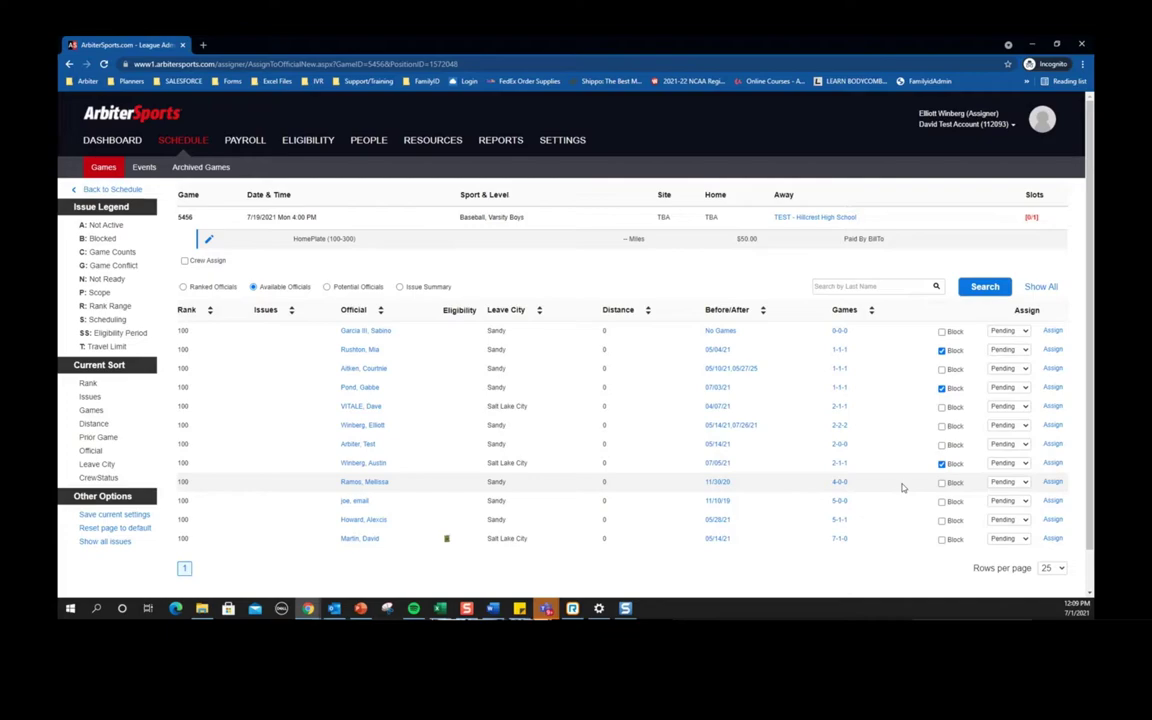
pyautogui.moveTo(447, 541)
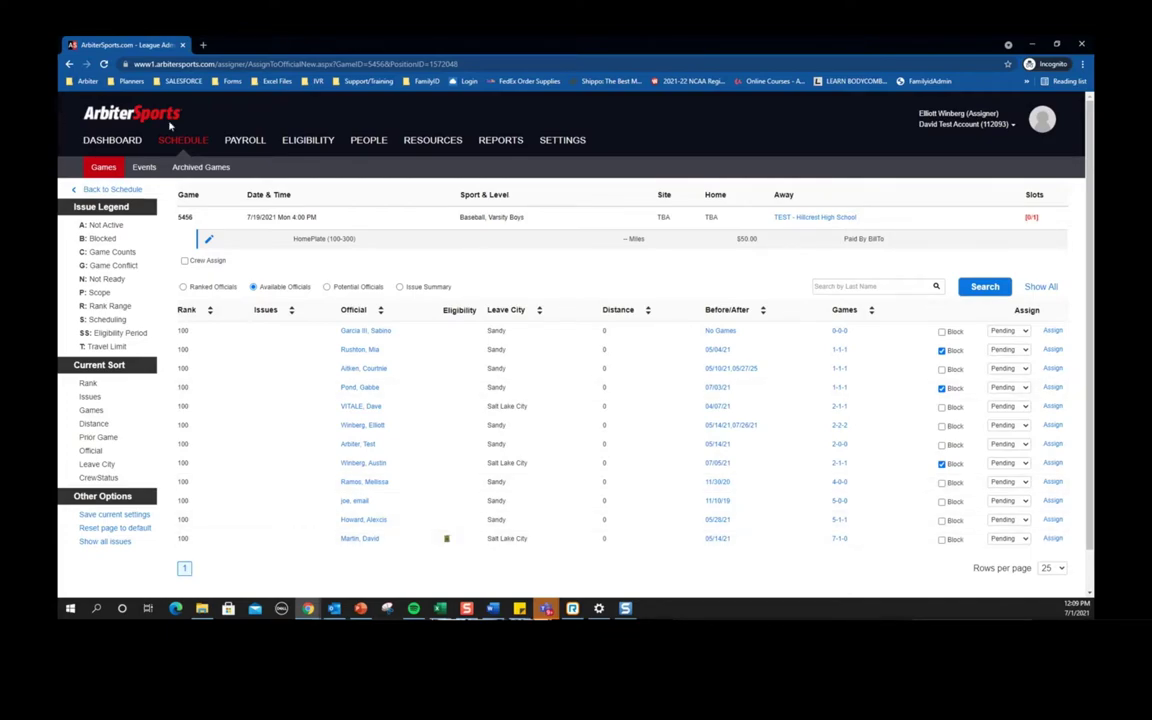
pyautogui.click(209, 239)
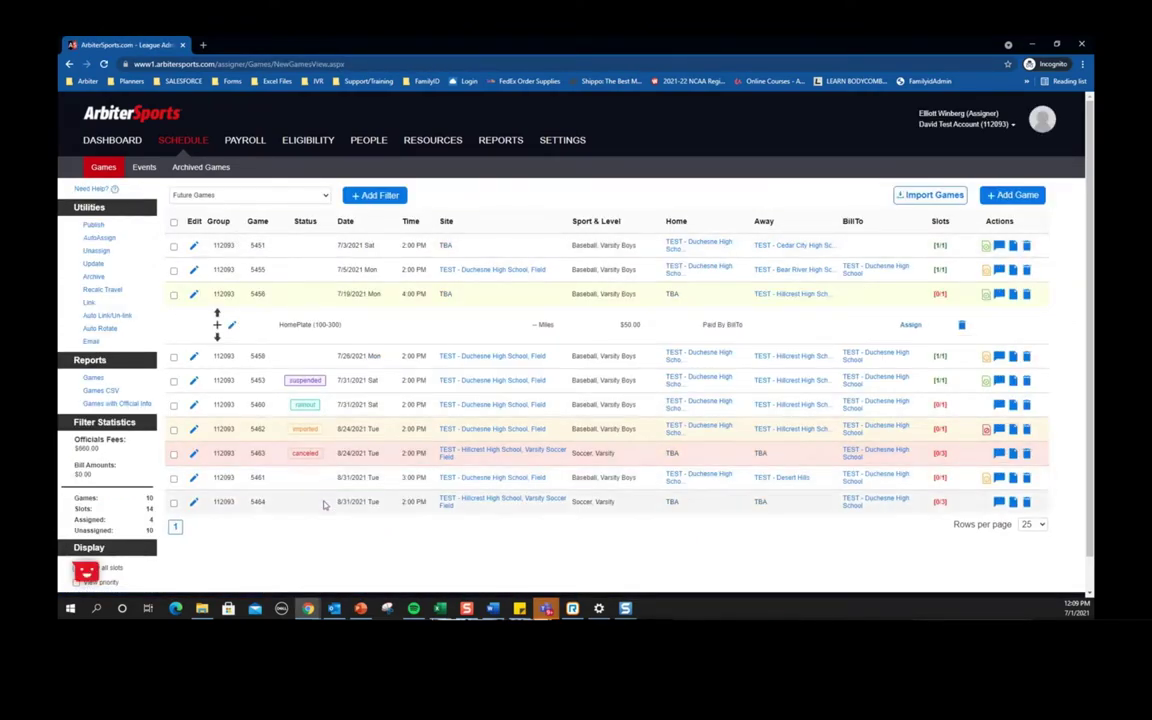
# - Open the Head Referee slot of game 5464 for assignment and set the first three listed officials' statuses to Accepted
pyautogui.click(940, 502)
pyautogui.click(916, 523)
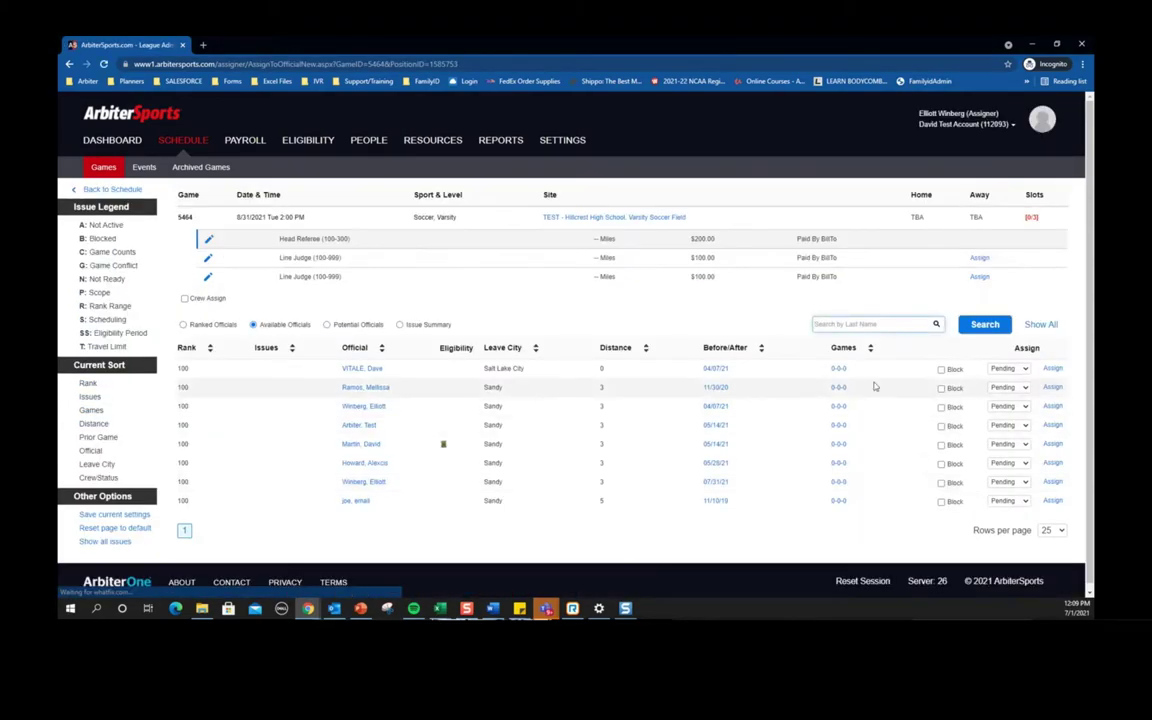
pyautogui.click(1008, 387)
pyautogui.click(1004, 405)
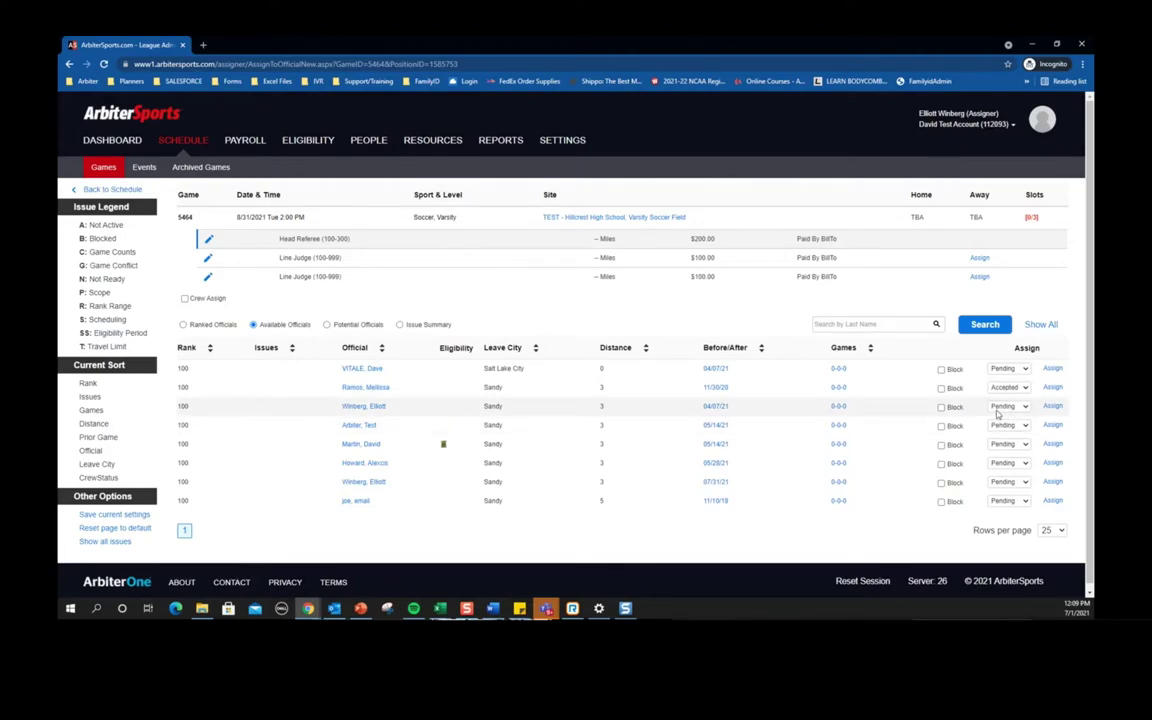
pyautogui.click(1008, 406)
pyautogui.click(1004, 424)
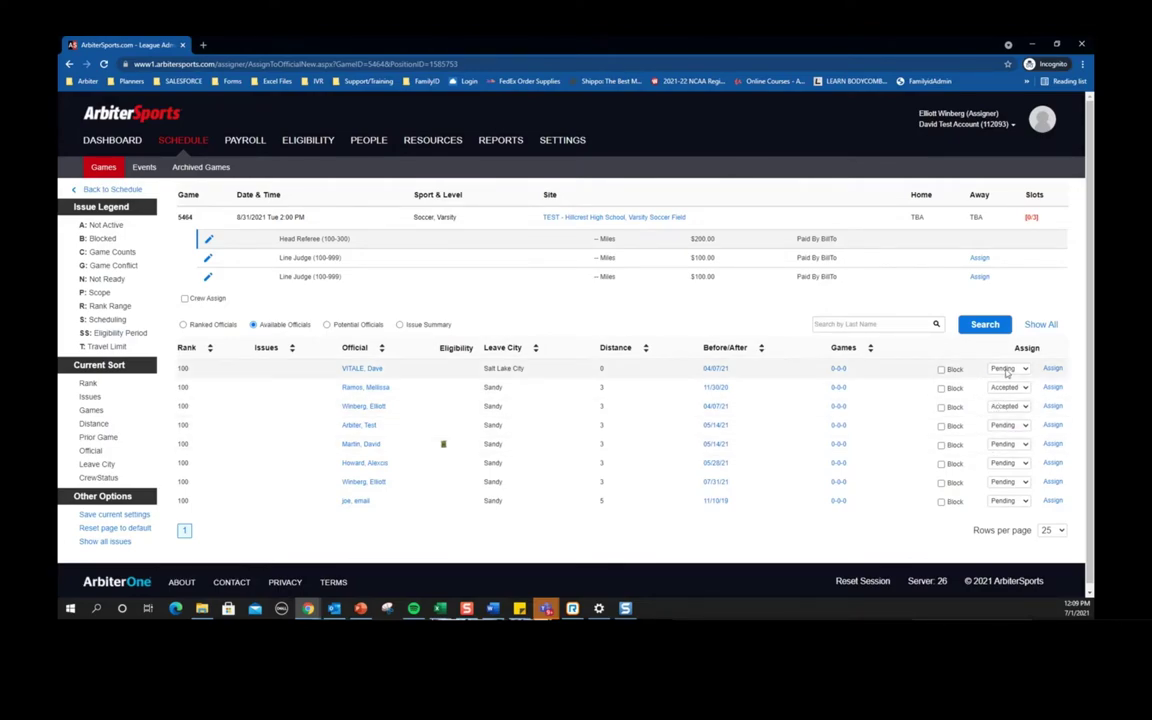
pyautogui.click(1008, 368)
pyautogui.click(1004, 386)
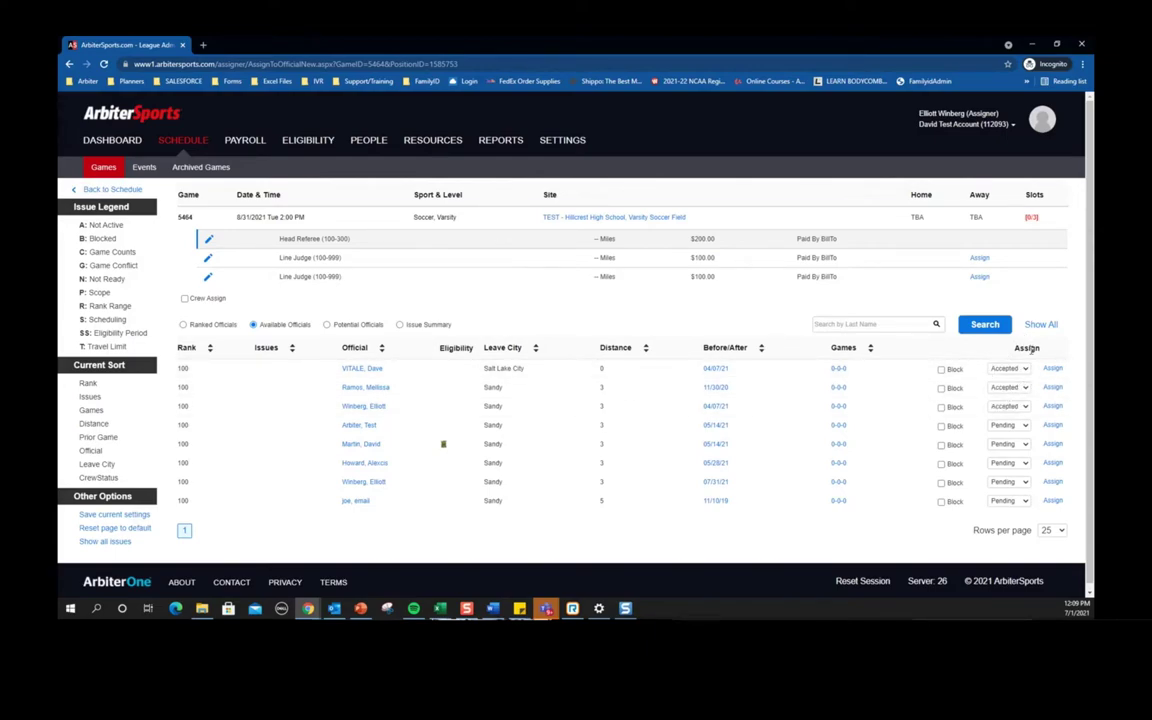
# - Try the Accepted status on the first listed official for the Head Referee slot, and leave the first Line Judge slot's editor without saving
pyautogui.click(980, 259)
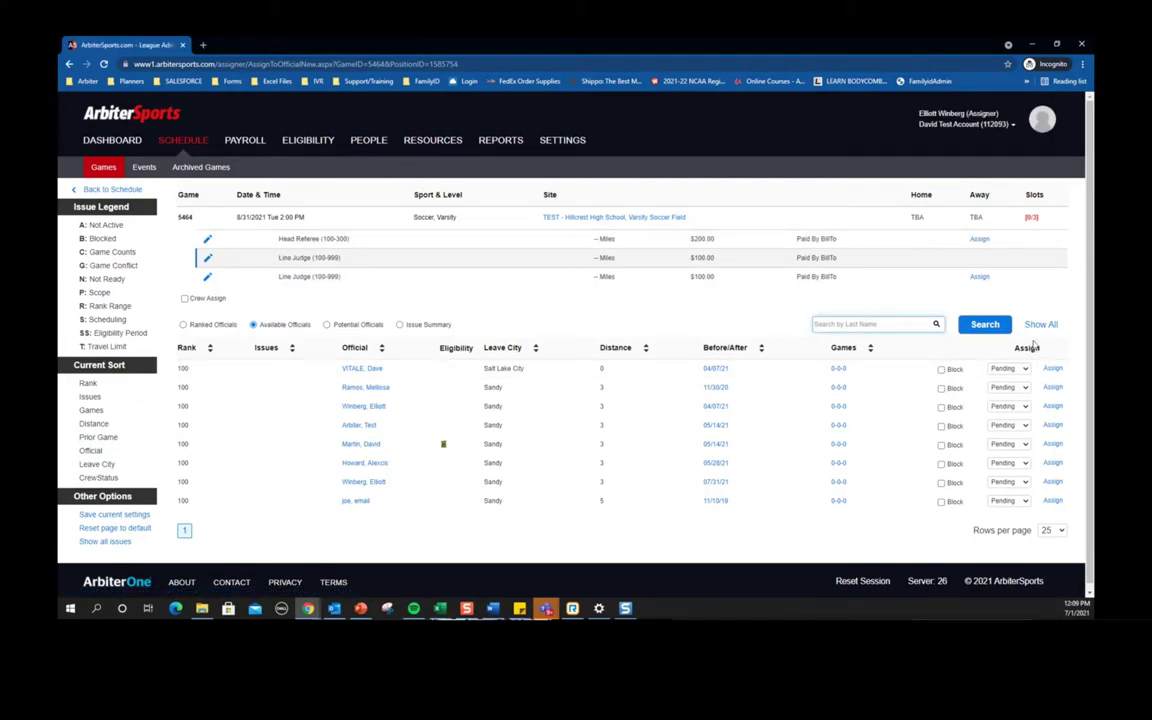
pyautogui.click(1041, 324)
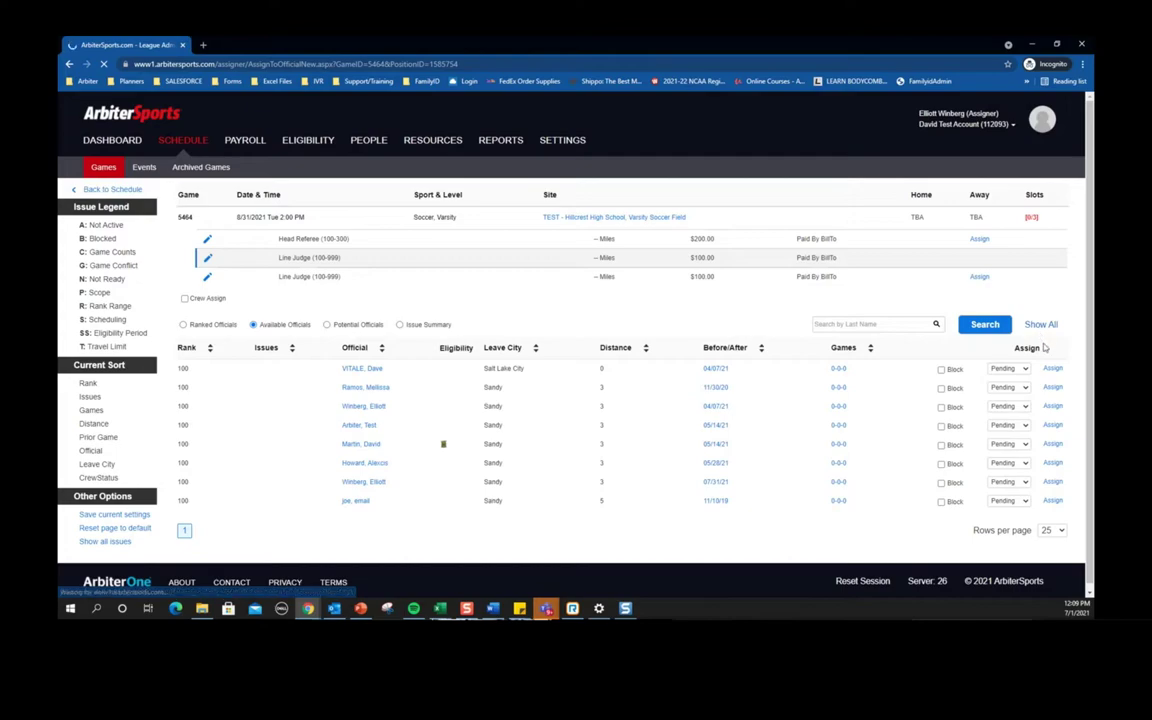
pyautogui.click(1012, 368)
pyautogui.click(1017, 403)
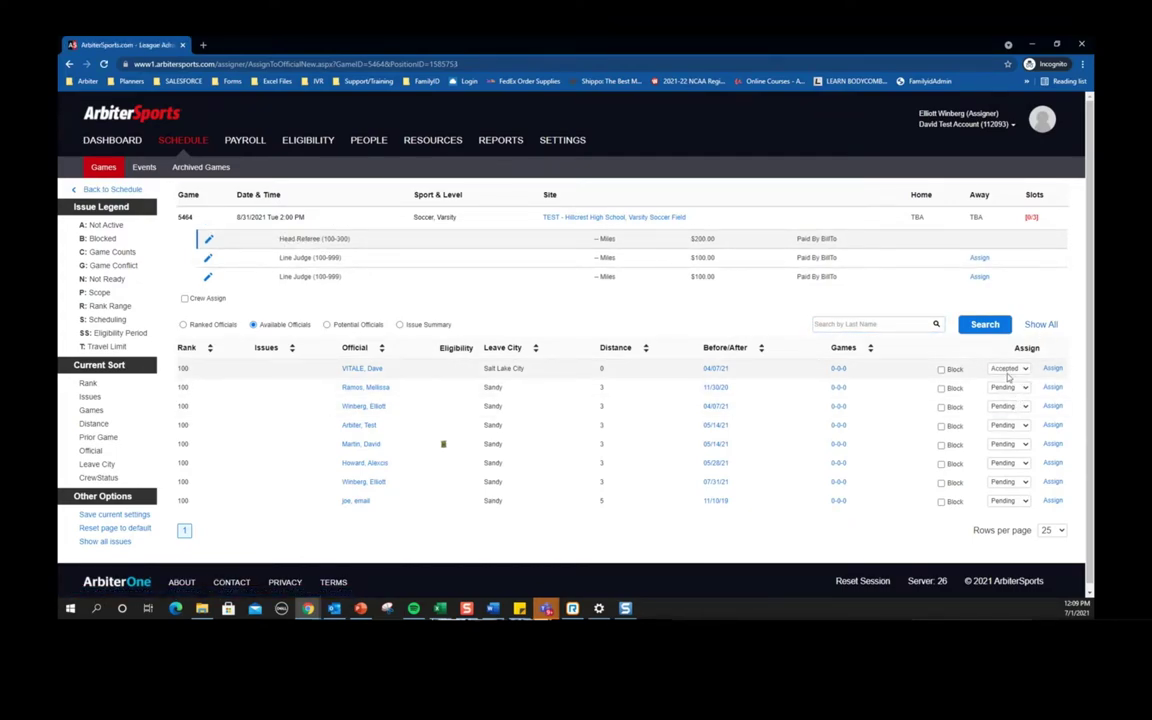
pyautogui.click(208, 257)
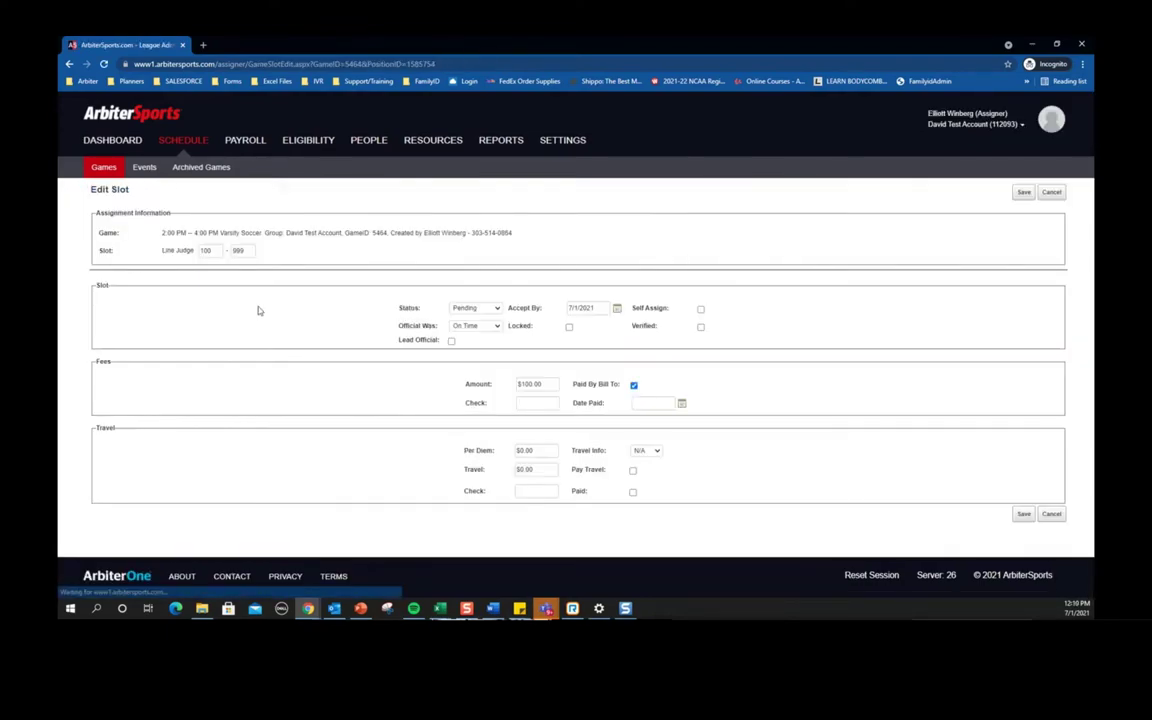
pyautogui.click(1052, 516)
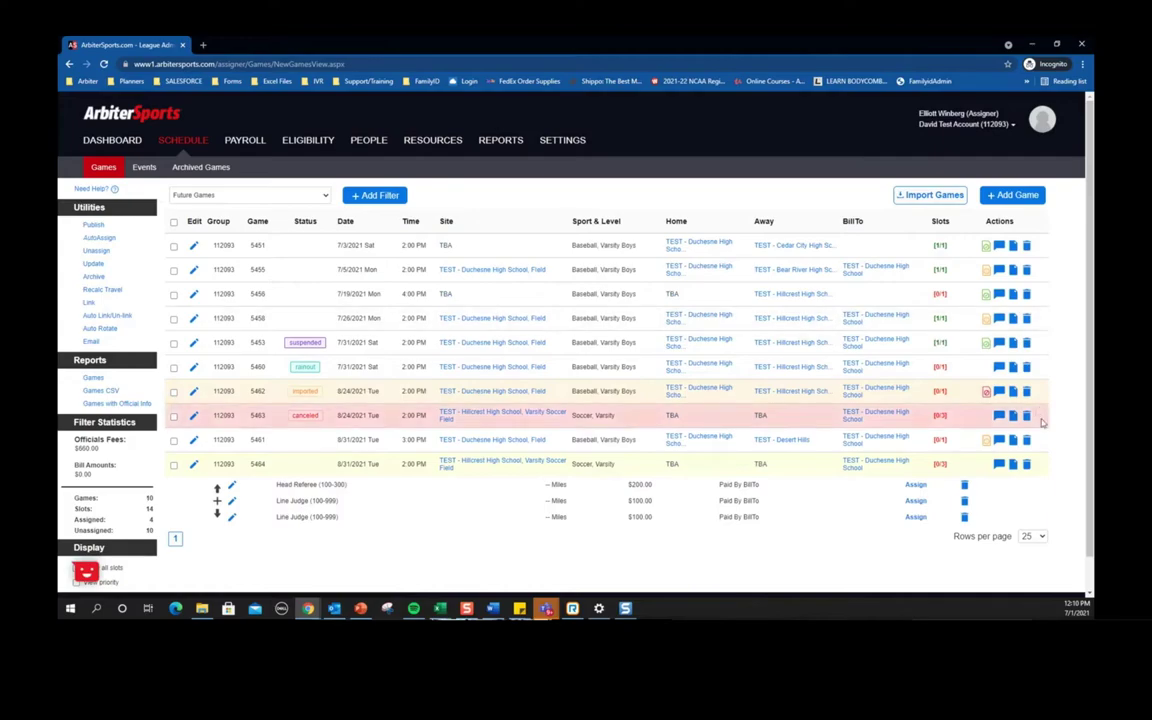
# - Assign the third listed official to the Head Referee slot of game 5464 with the status Accepted and return to the schedule
pyautogui.click(916, 484)
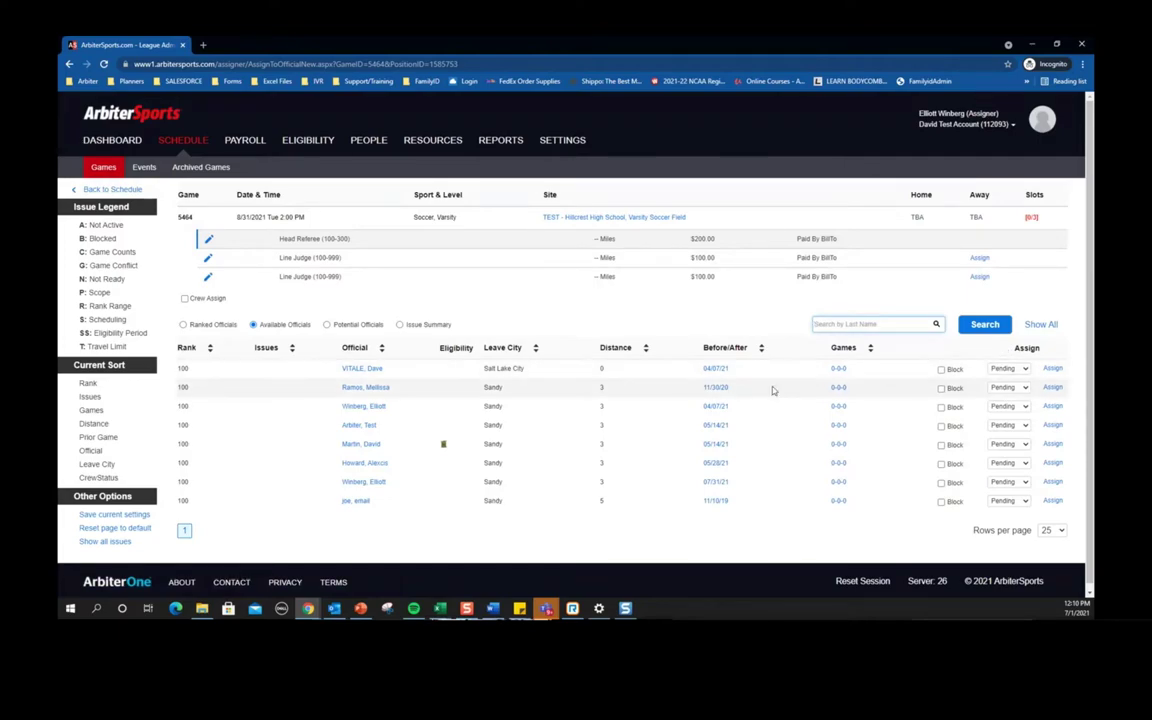
pyautogui.click(1008, 406)
pyautogui.click(1003, 432)
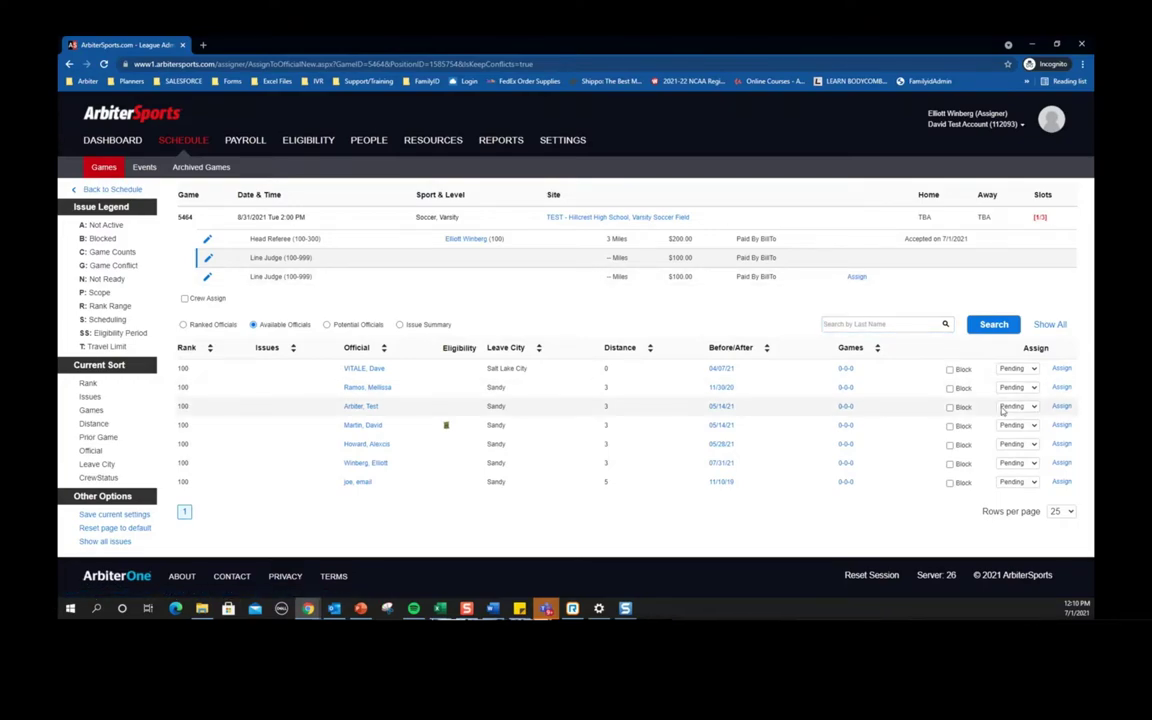
pyautogui.click(198, 141)
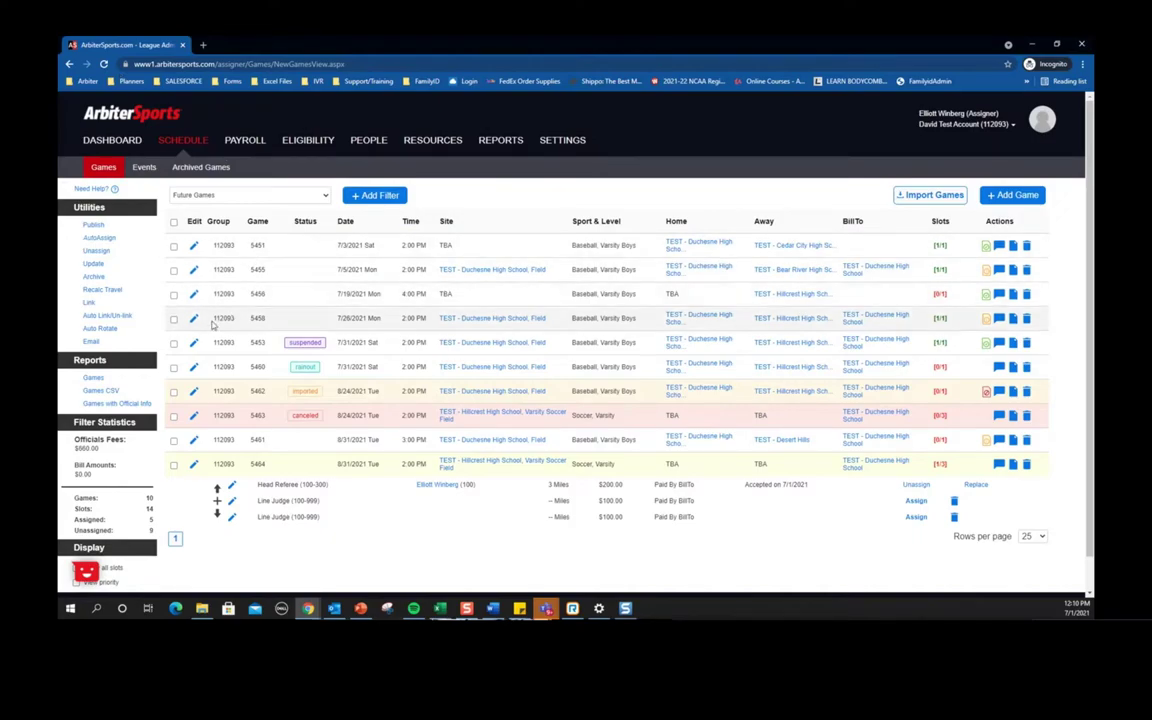
# - Link games 5451 and 5455, view their game link without removing it, and dismiss the feedback survey
pyautogui.click(174, 246)
pyautogui.click(175, 270)
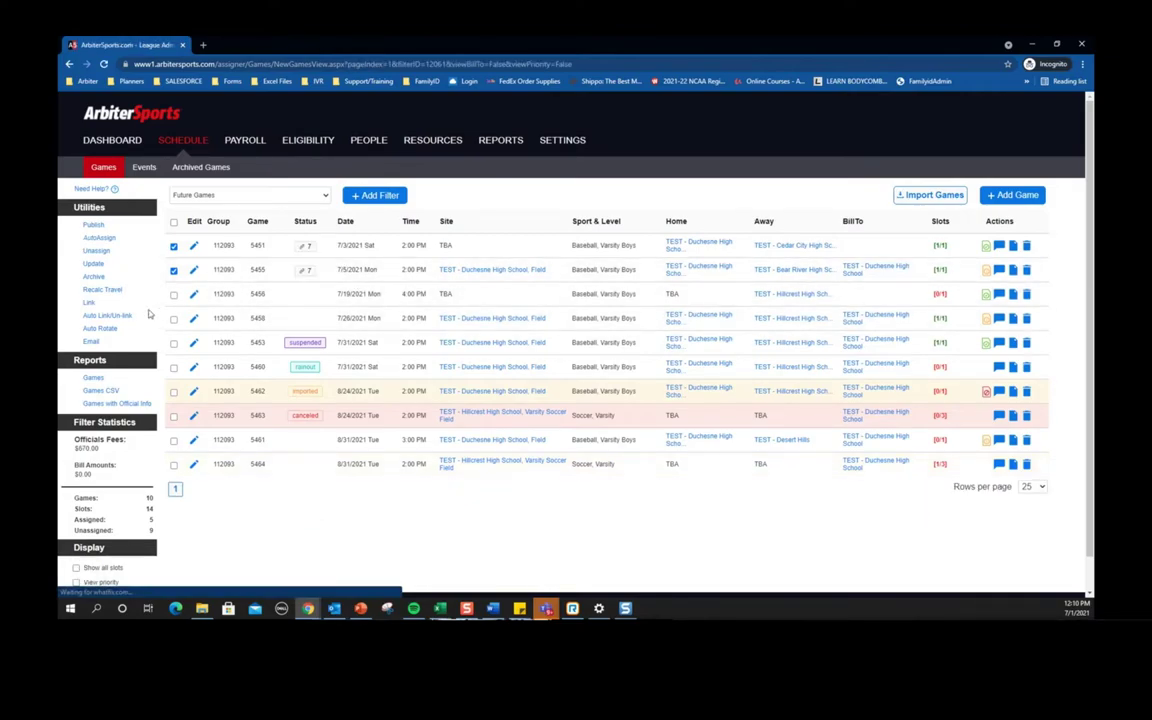
pyautogui.click(307, 272)
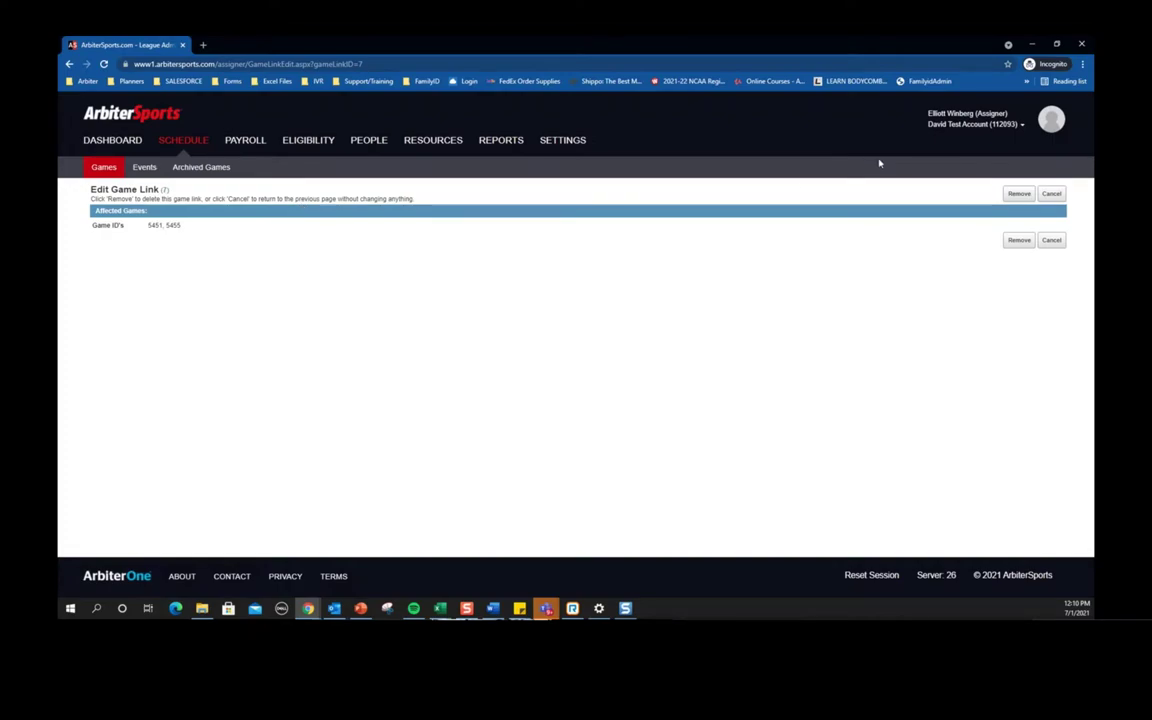
pyautogui.click(1053, 242)
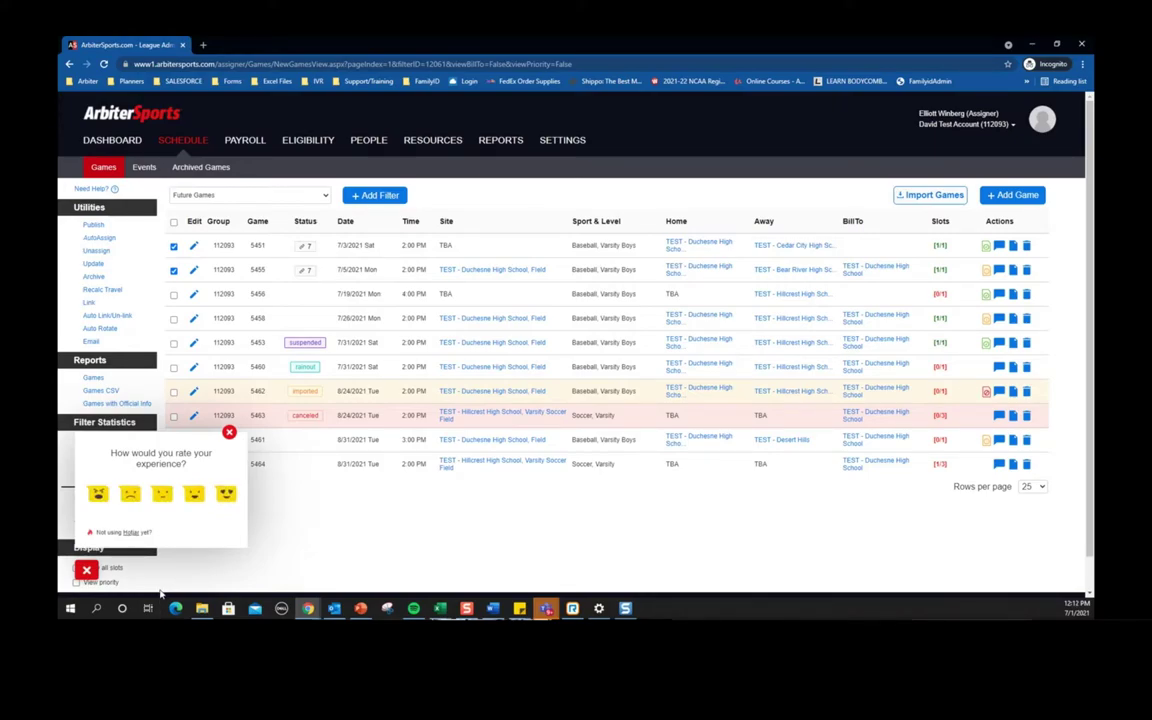
pyautogui.click(229, 433)
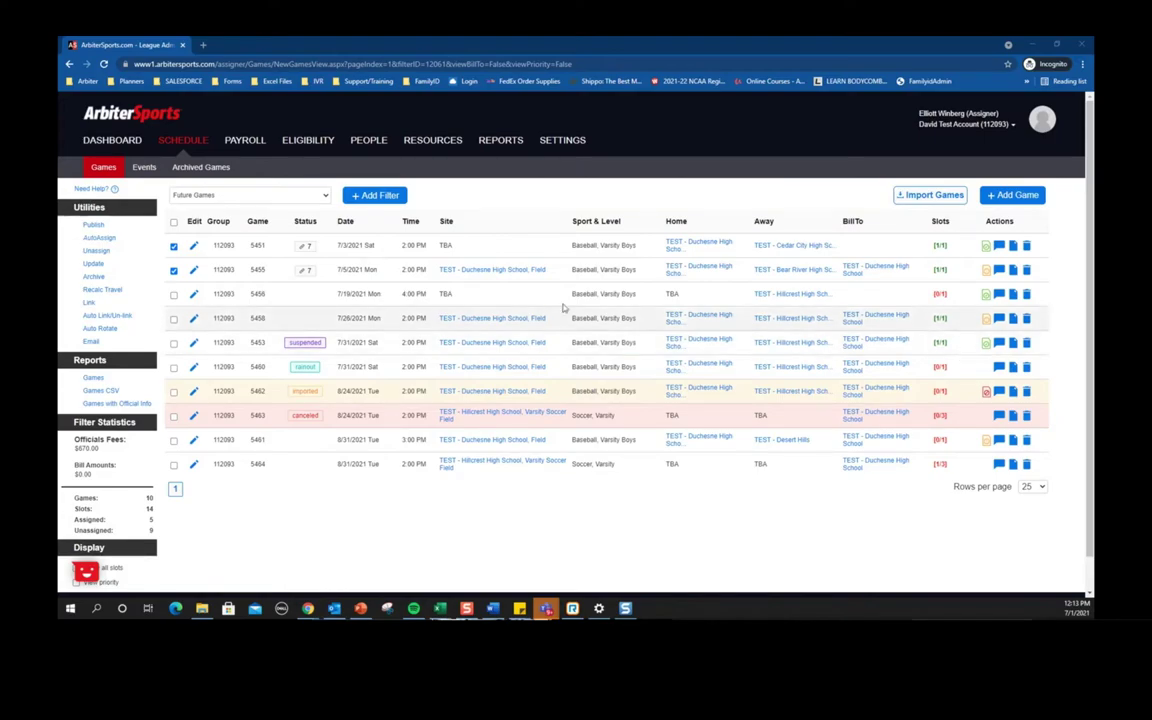
# - Examine the criteria and sort options for a new games filter and return to the schedule without saving one
pyautogui.click(428, 286)
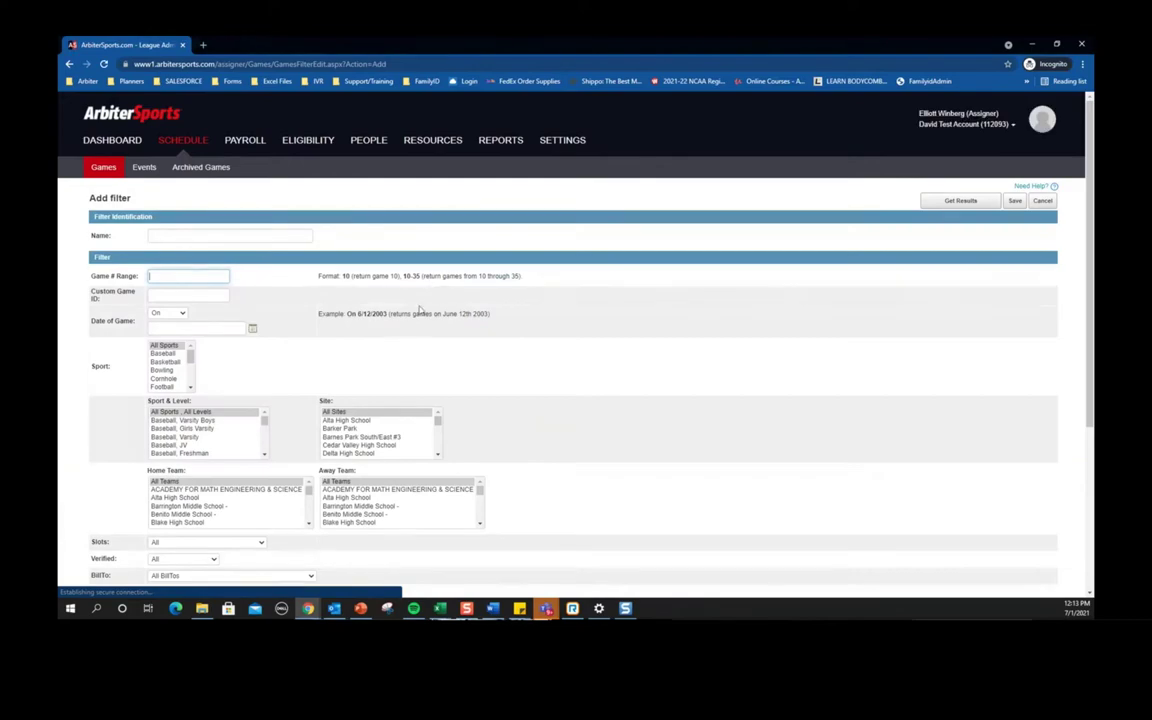
pyautogui.scroll(-2, 423, 326)
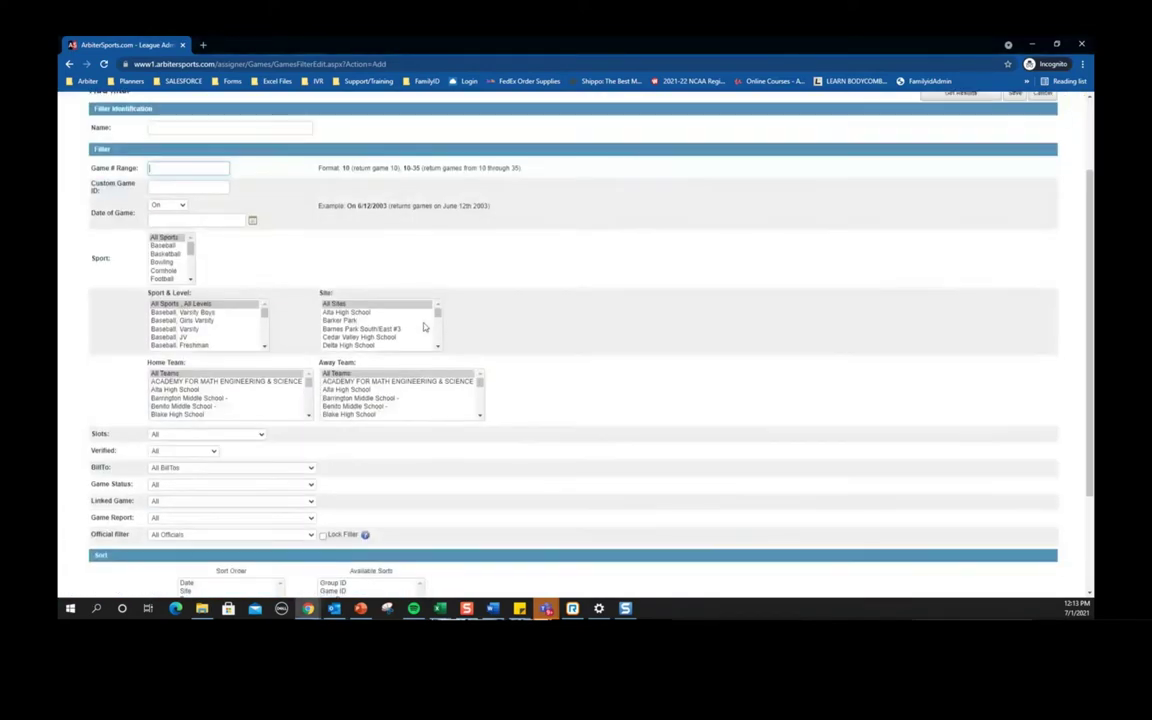
pyautogui.scroll(-5, 423, 326)
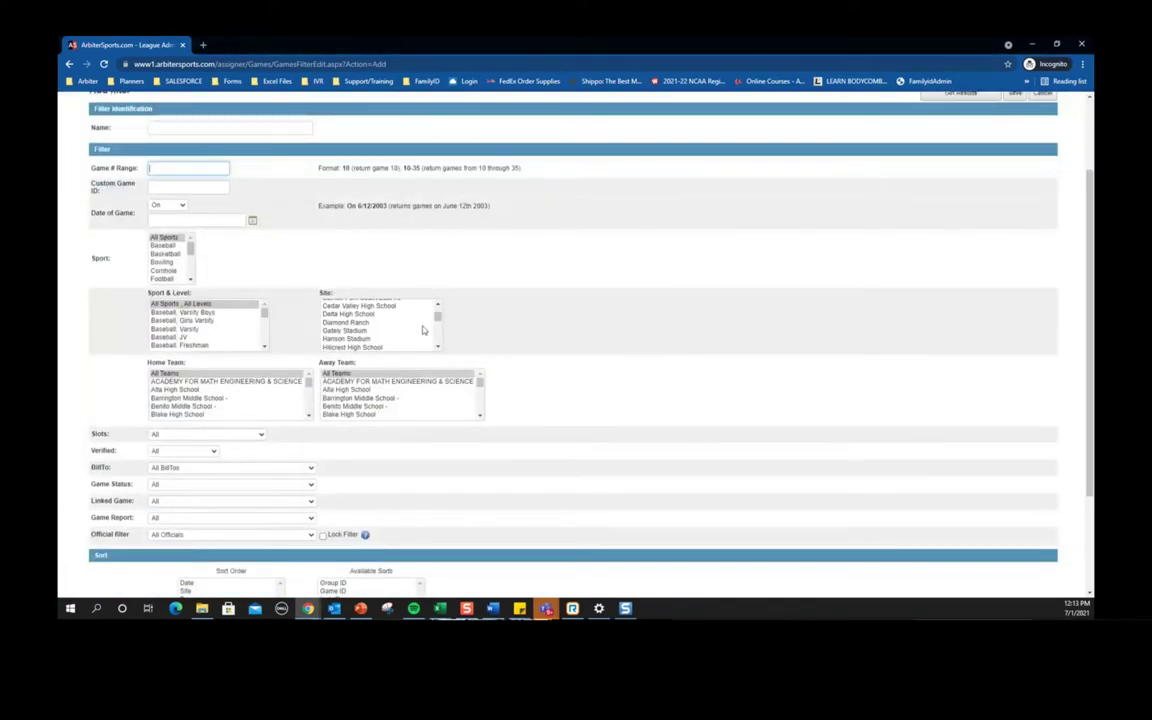
pyautogui.scroll(-3, 522, 368)
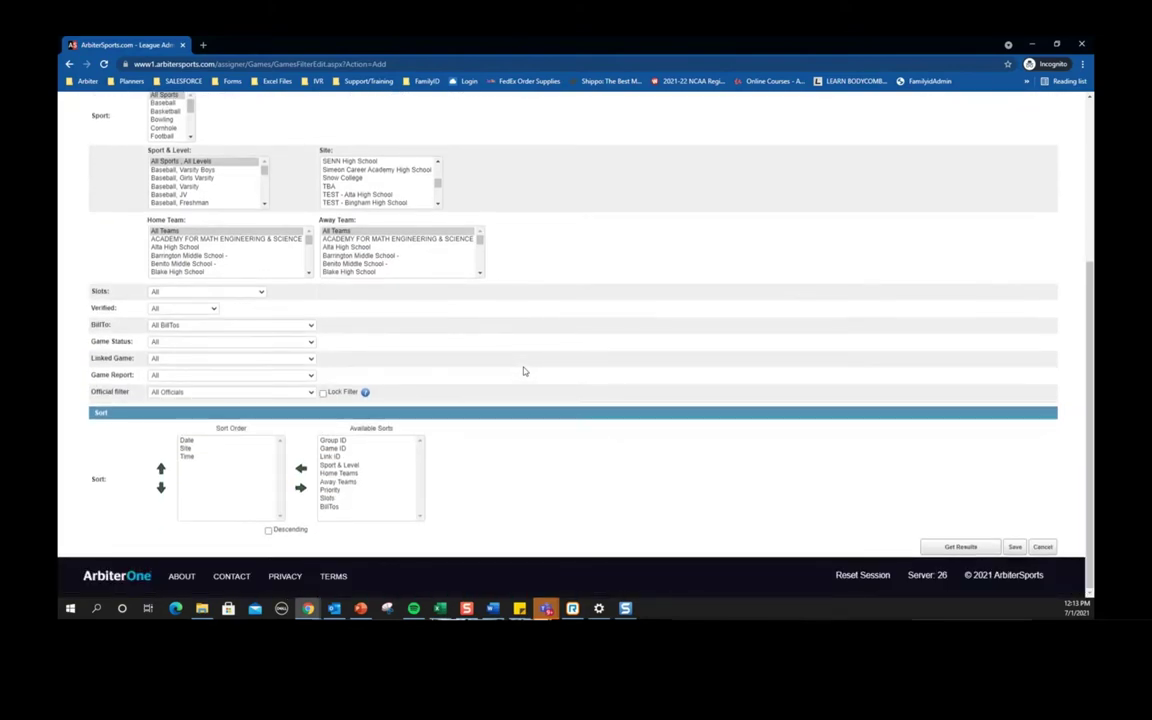
pyautogui.scroll(1, 522, 371)
pyautogui.scroll(3, 522, 371)
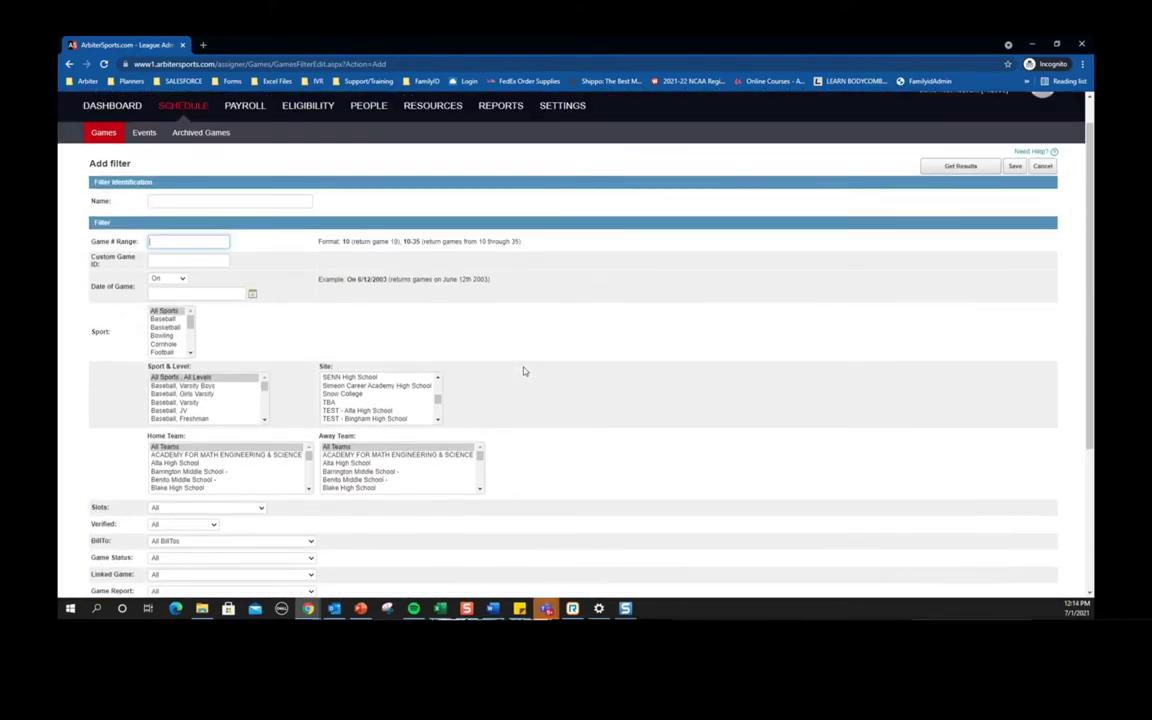
pyautogui.click(175, 110)
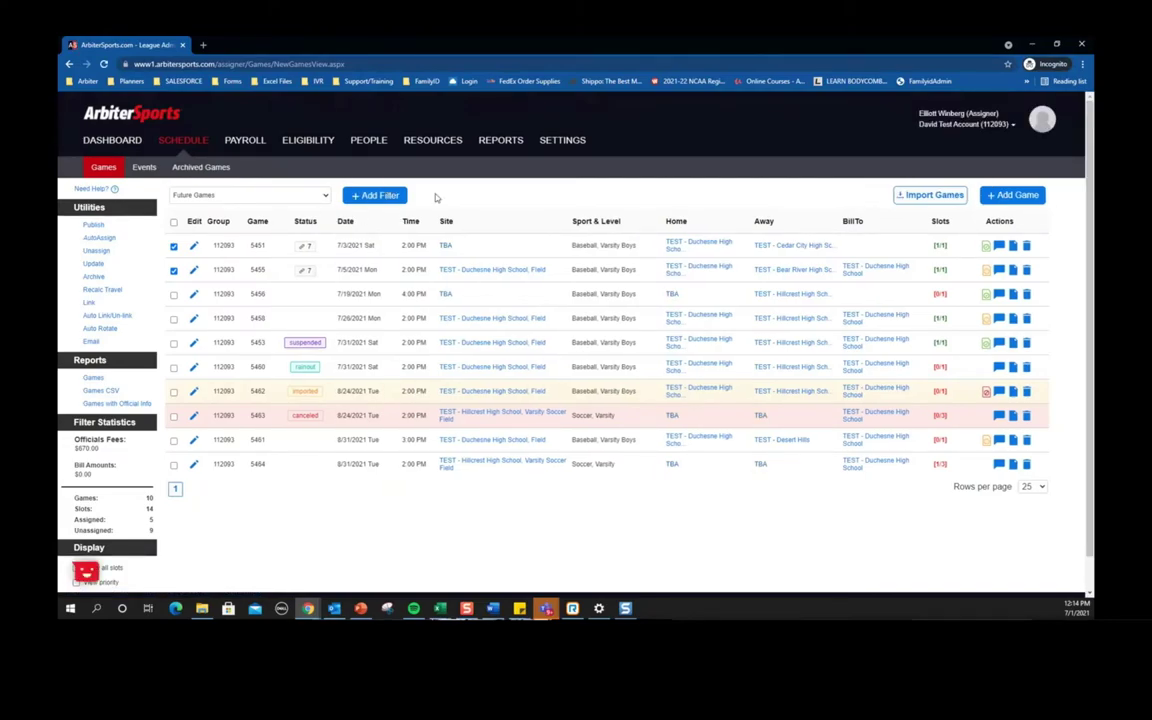
pyautogui.click(389, 196)
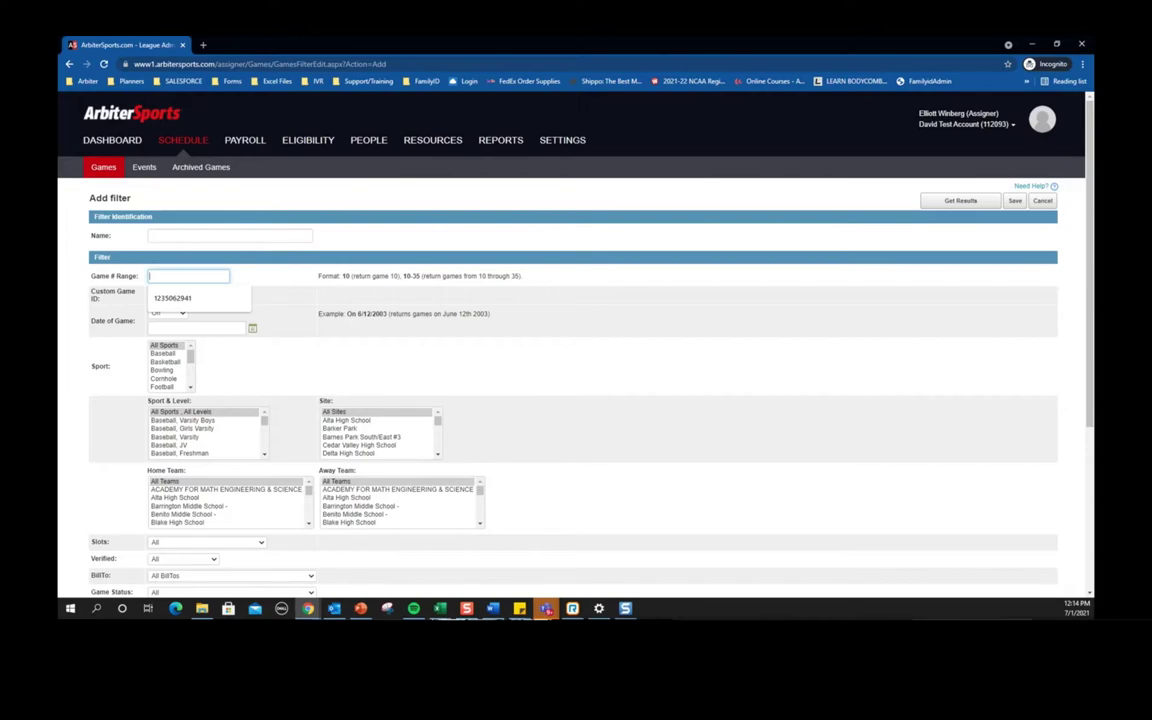
pyautogui.click(828, 291)
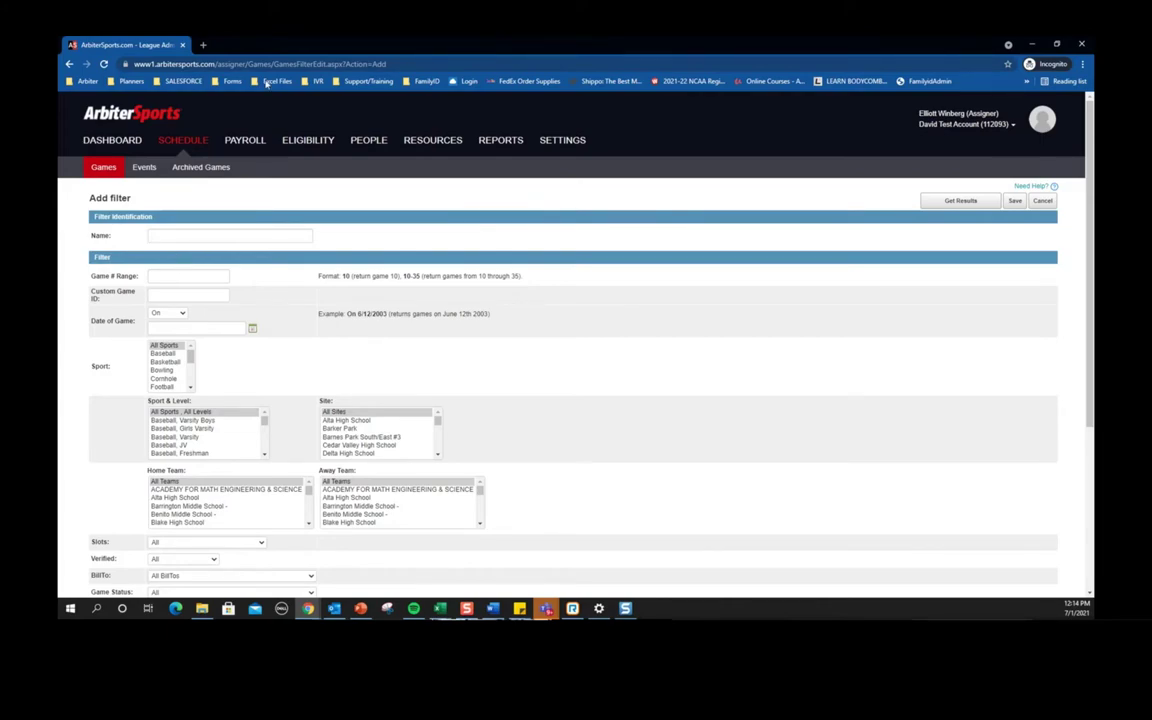
pyautogui.click(170, 135)
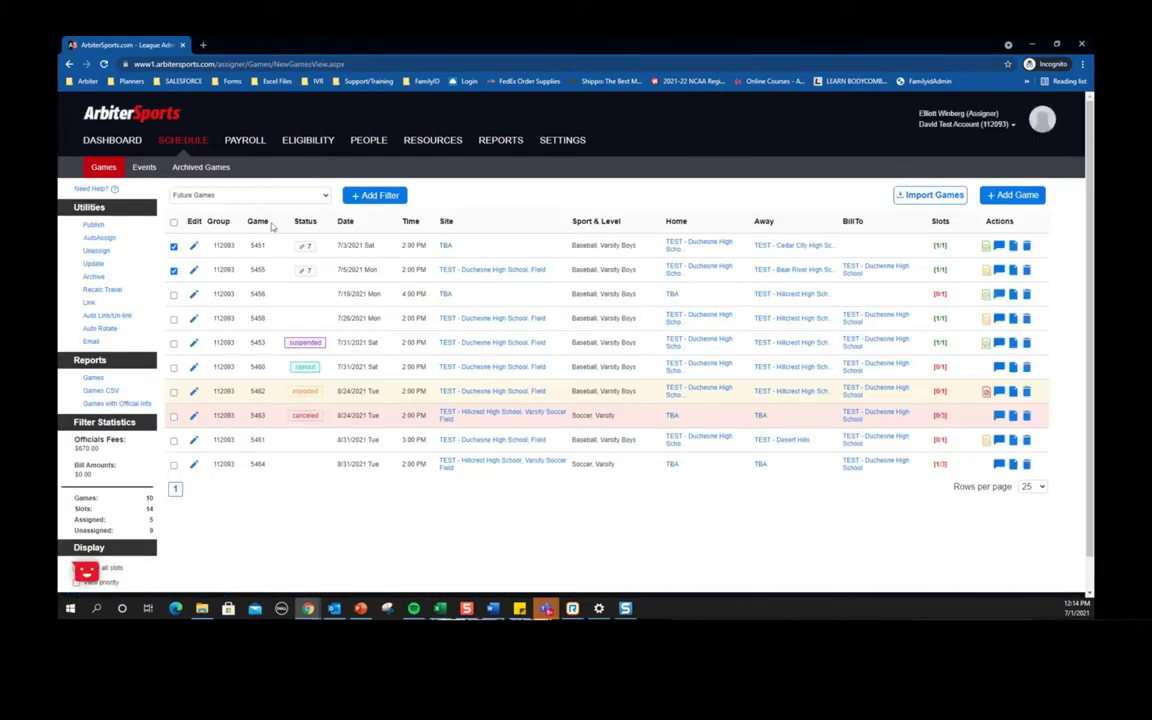
# - Deselect the linked games 5451 and 5455
pyautogui.click(174, 247)
pyautogui.click(174, 270)
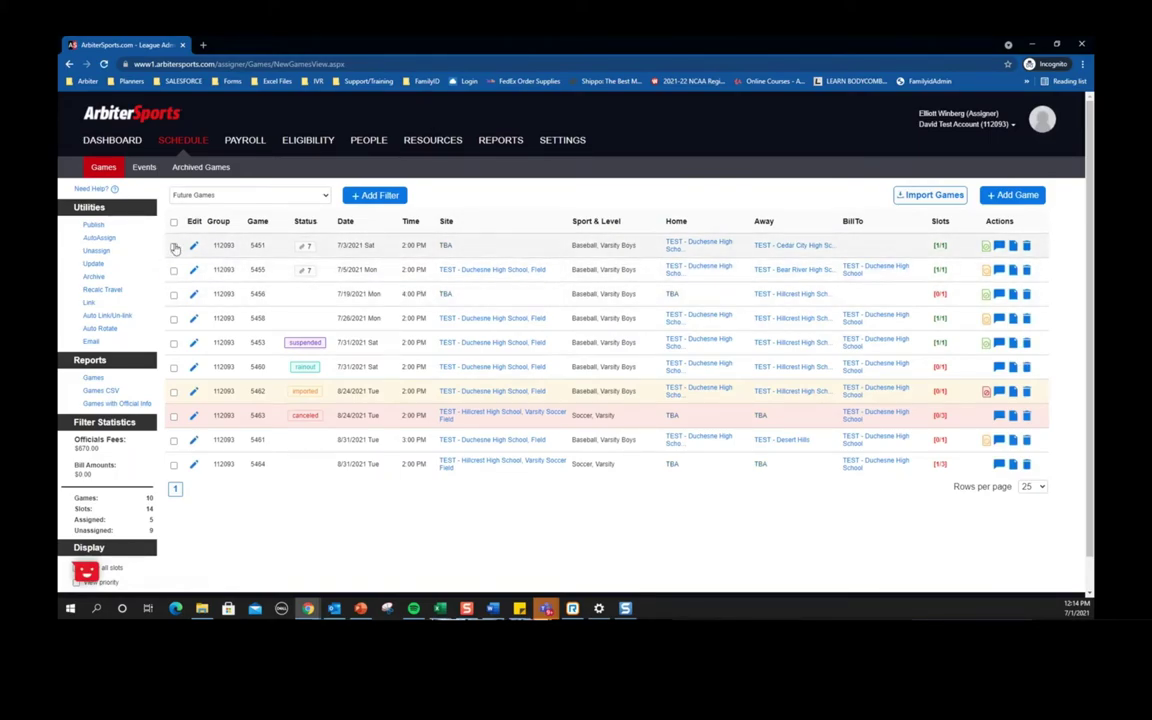
# - Select games 5451, 5456 and 5453, extend the selection to every game, and clear it
pyautogui.click(174, 246)
pyautogui.click(174, 295)
pyautogui.click(174, 343)
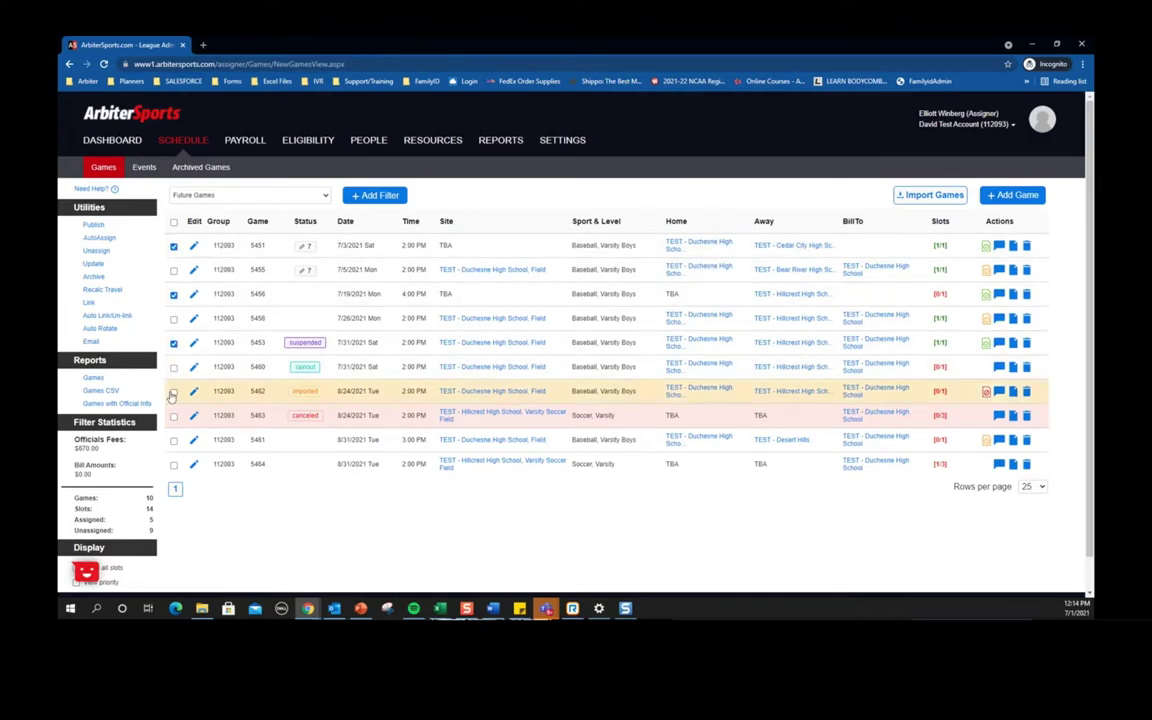
pyautogui.click(173, 222)
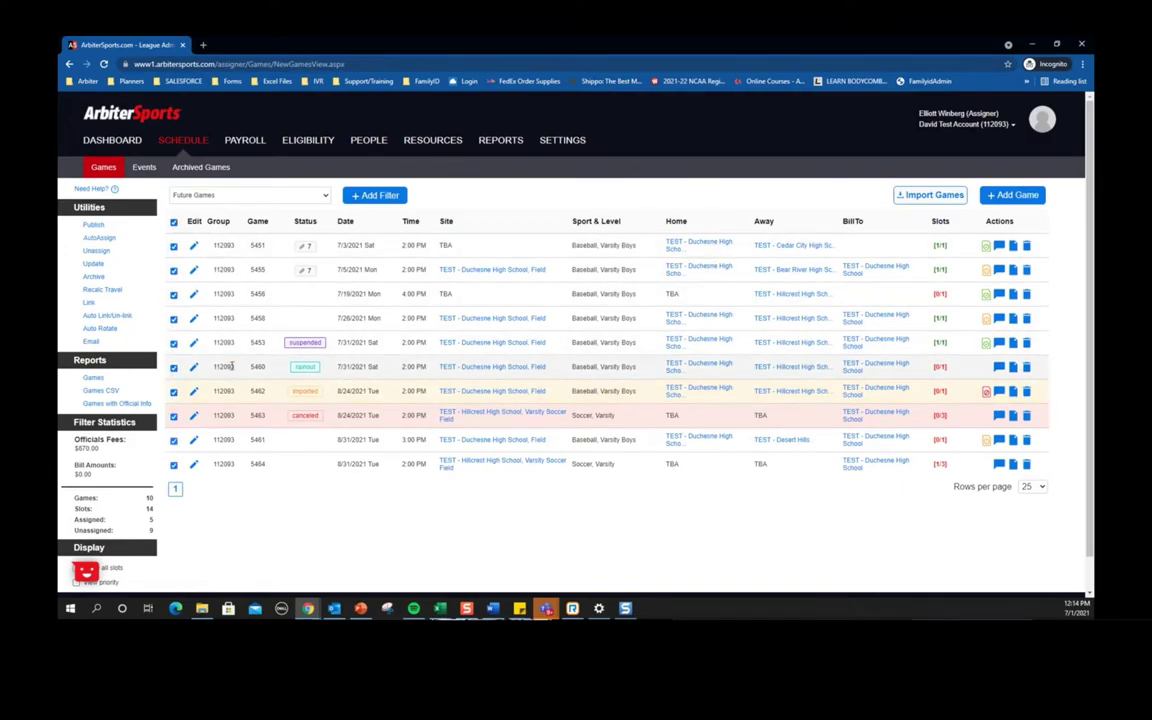
pyautogui.click(173, 222)
# - Select games 5451, 5456, 5460 and 5463, extend the selection to all games, and clear it
pyautogui.click(174, 246)
pyautogui.click(174, 294)
pyautogui.click(174, 367)
pyautogui.click(174, 416)
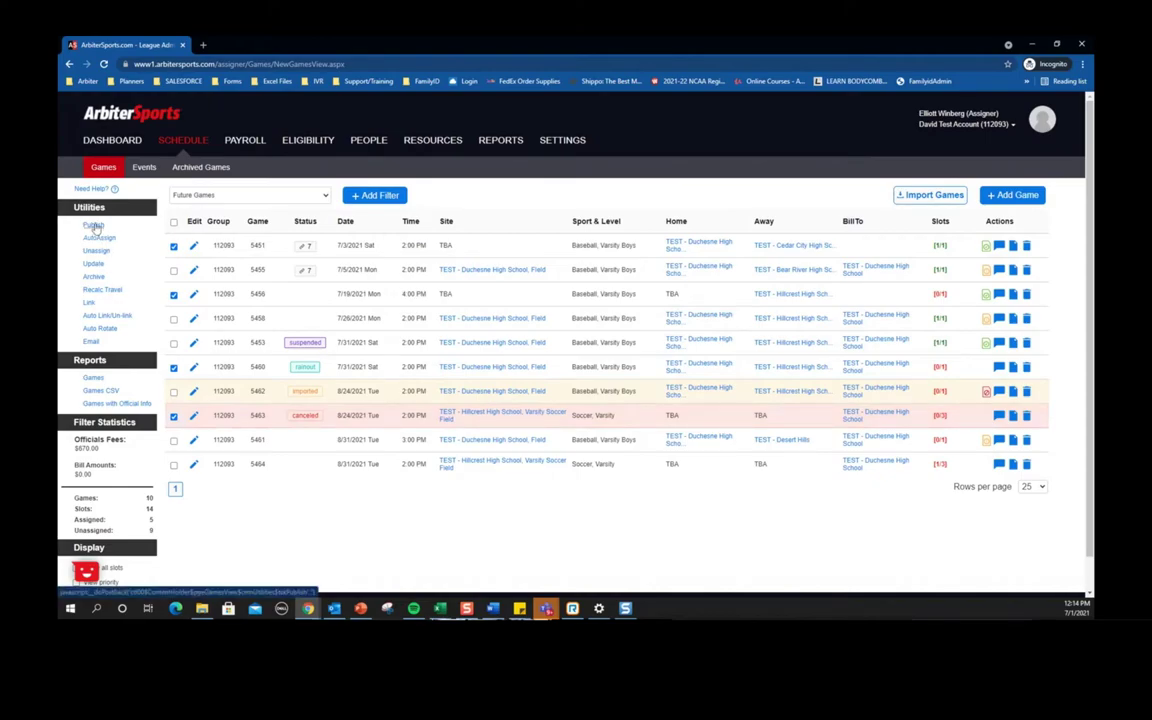
pyautogui.click(174, 224)
pyautogui.click(174, 224)
# - Open the HomePlate slot of game 5456 for assignment and list the Ranked Officials
pyautogui.click(939, 296)
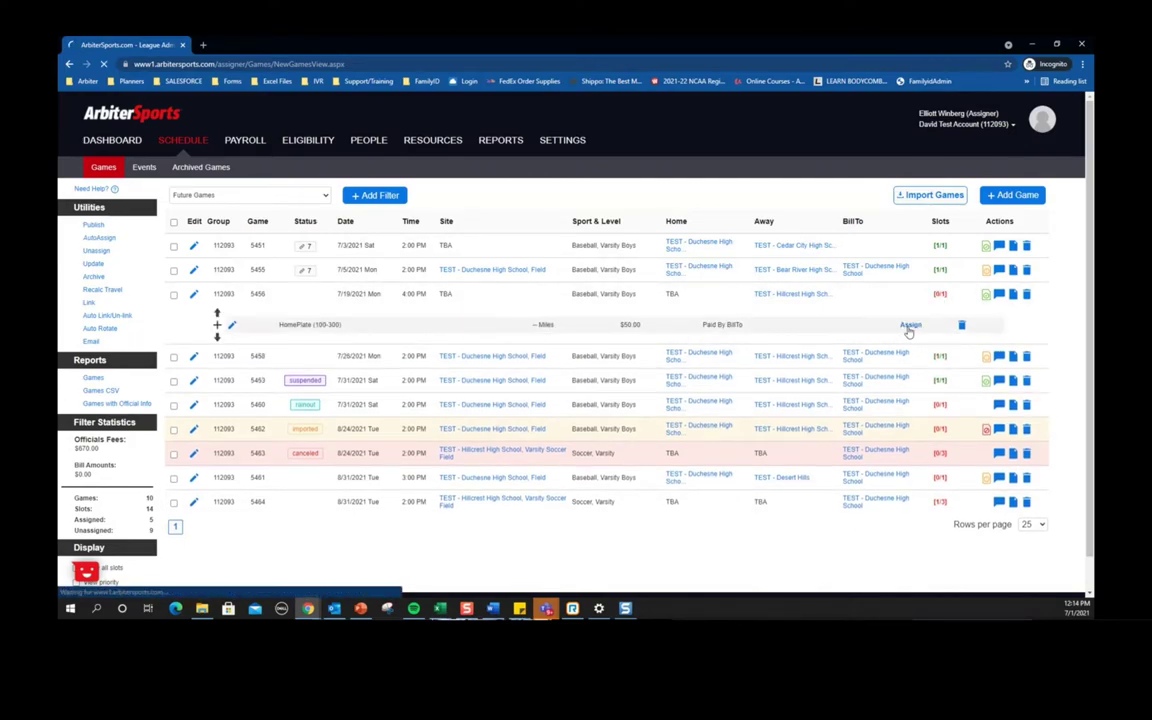
pyautogui.click(906, 325)
pyautogui.scroll(-1, 607, 437)
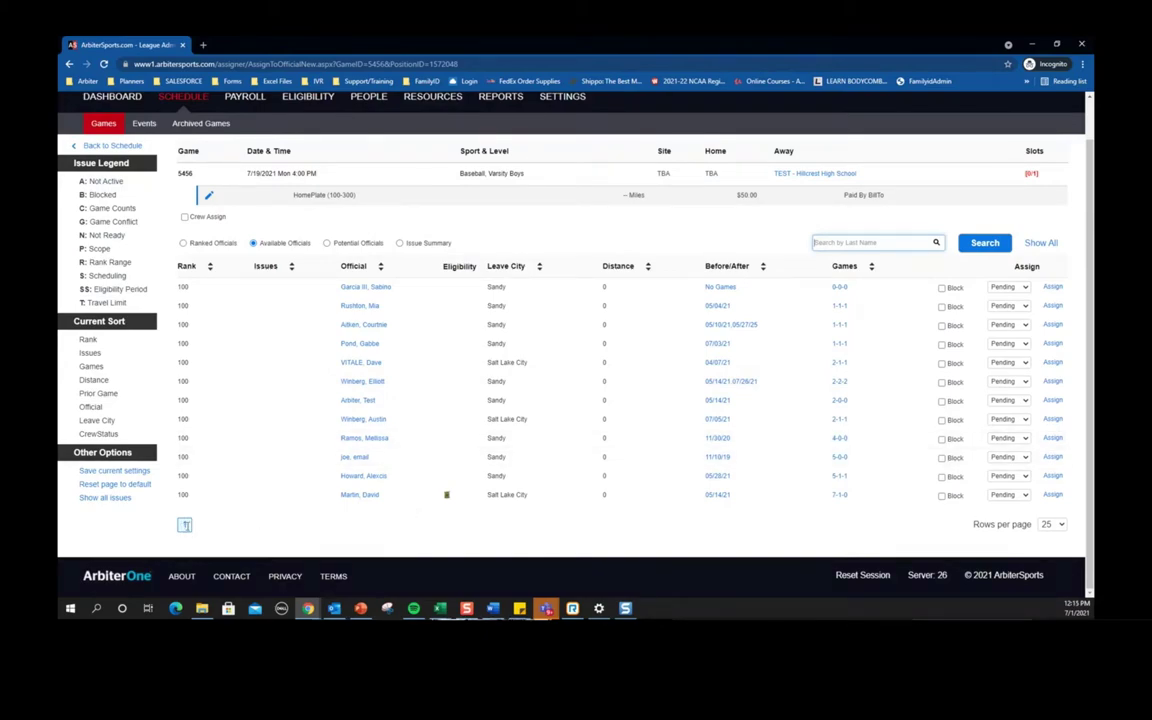
pyautogui.click(897, 242)
pyautogui.click(205, 244)
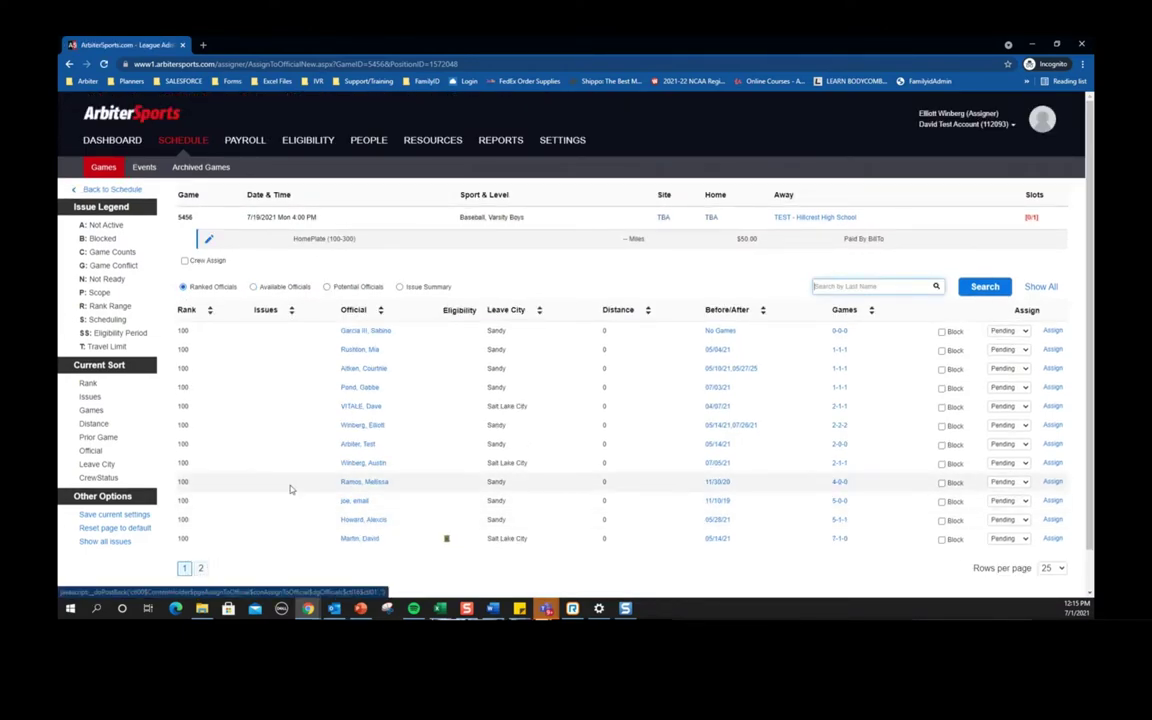
# - List the Issue Summary of officials for the HomePlate slot of game 5456 and open its second page
pyautogui.click(399, 287)
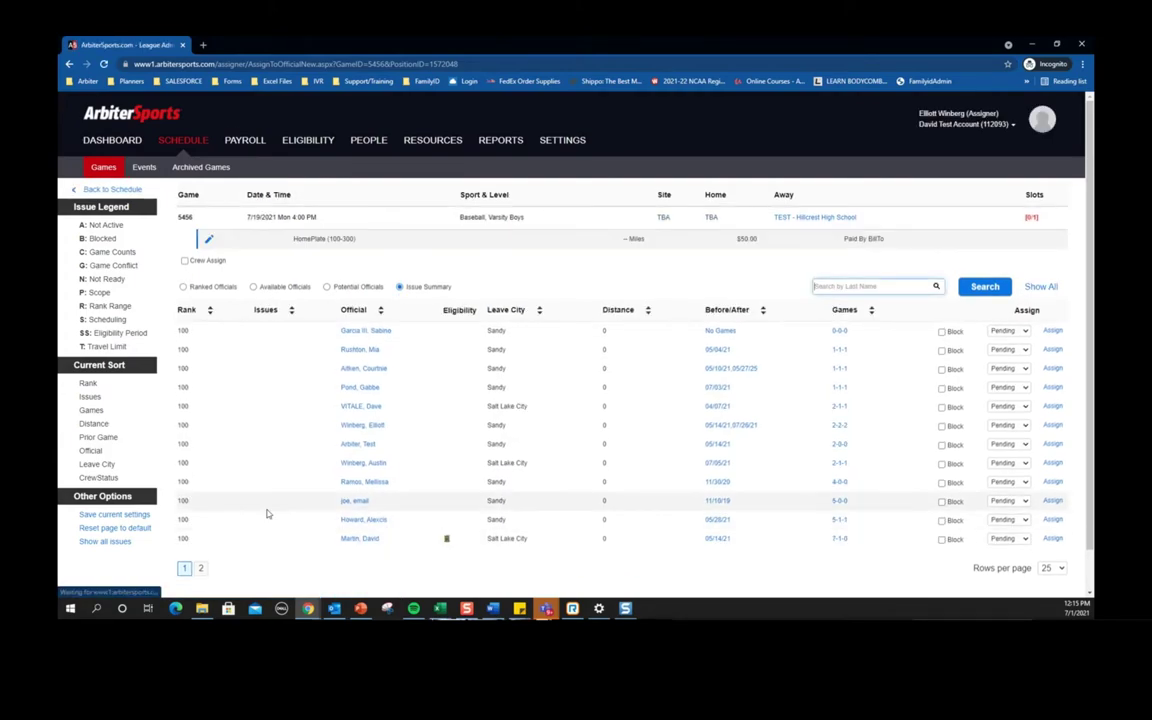
pyautogui.scroll(-1, 266, 514)
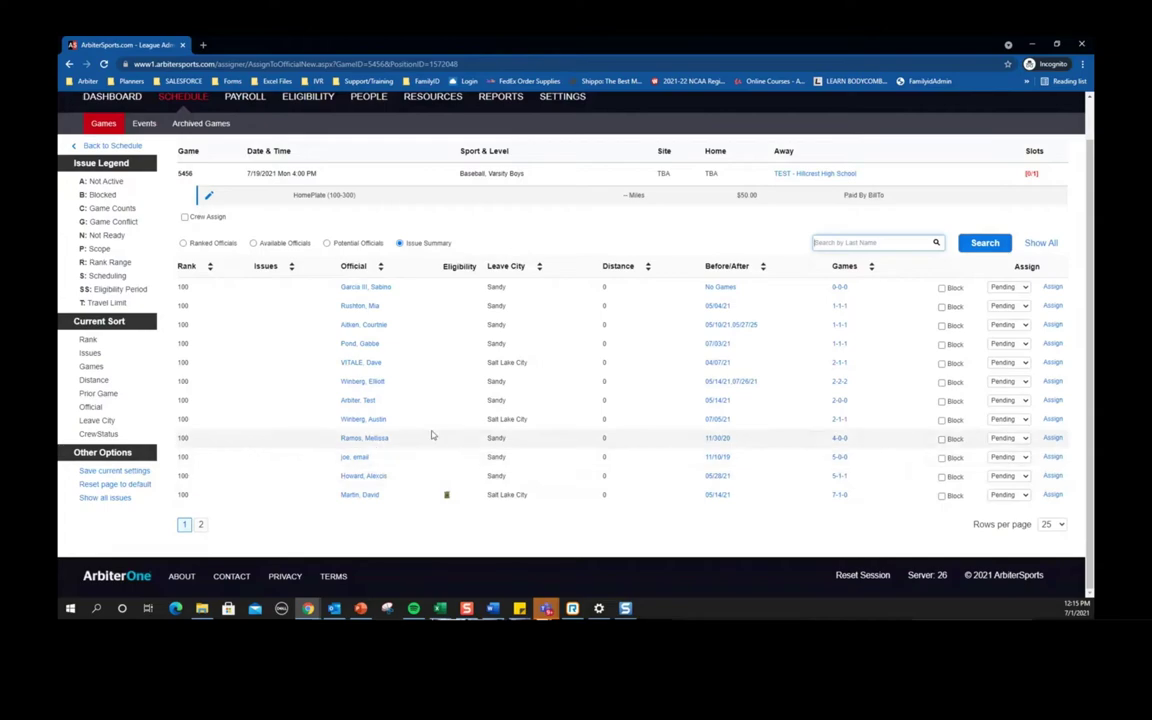
pyautogui.click(201, 526)
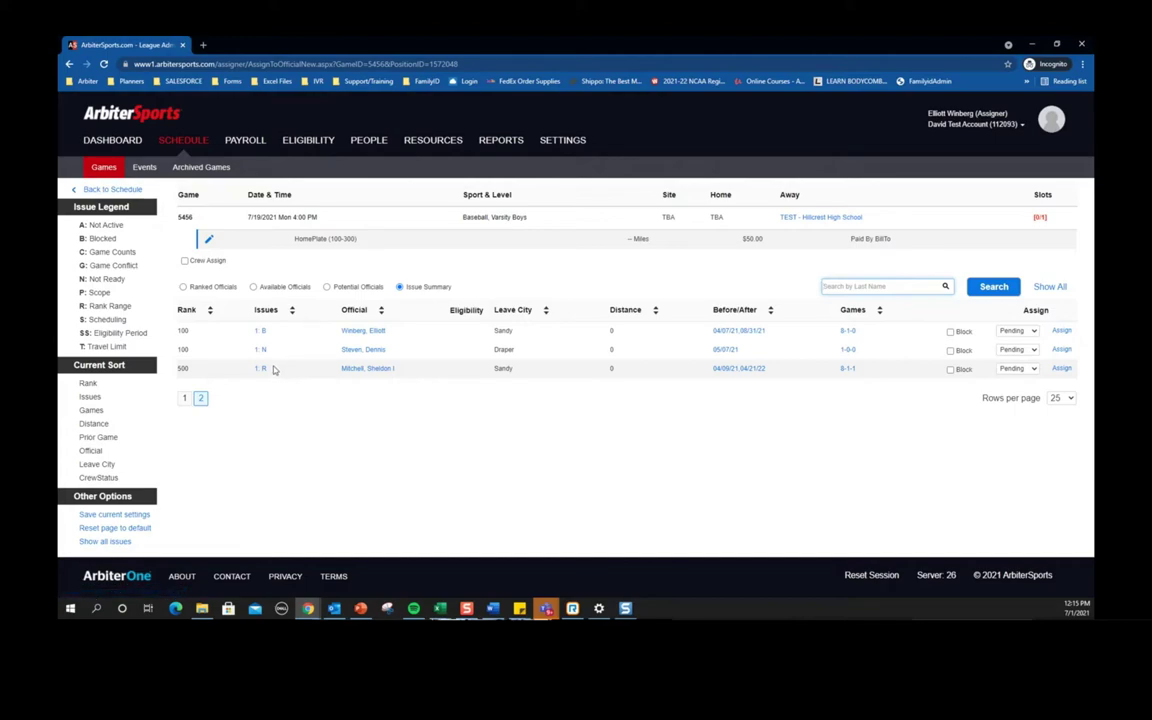
# - Expand the explanations of the R, N and B issues for the three listed officials, and collapse them again
pyautogui.click(261, 368)
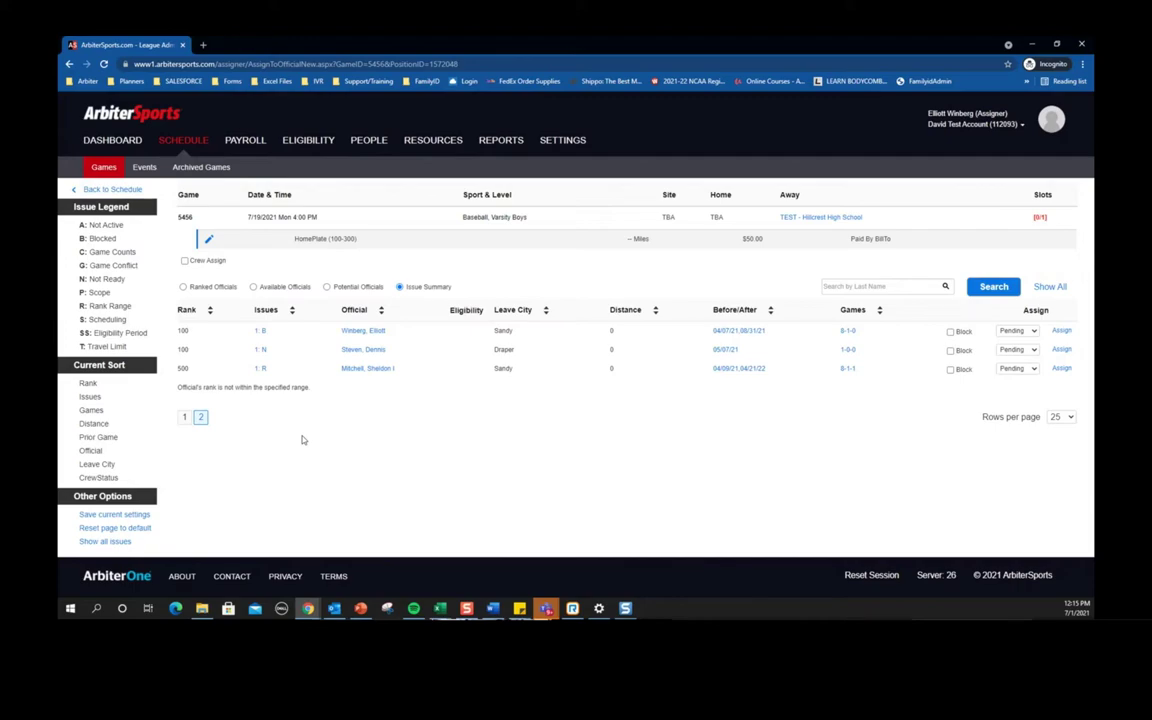
pyautogui.click(263, 350)
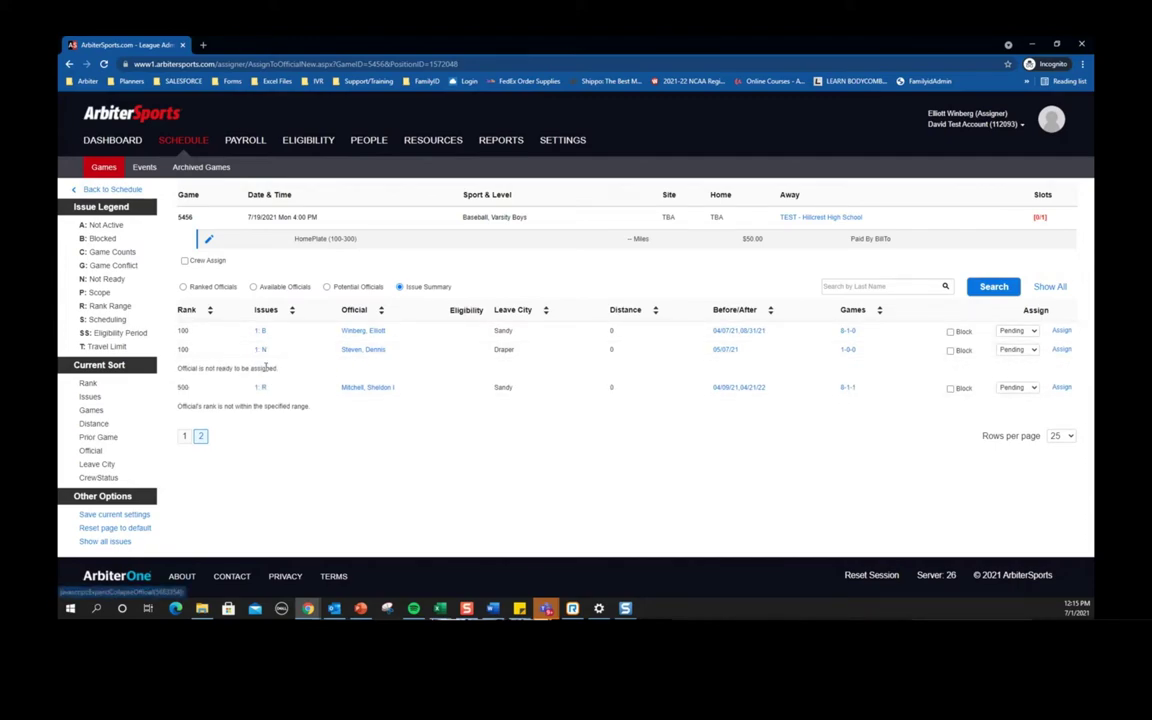
pyautogui.click(262, 331)
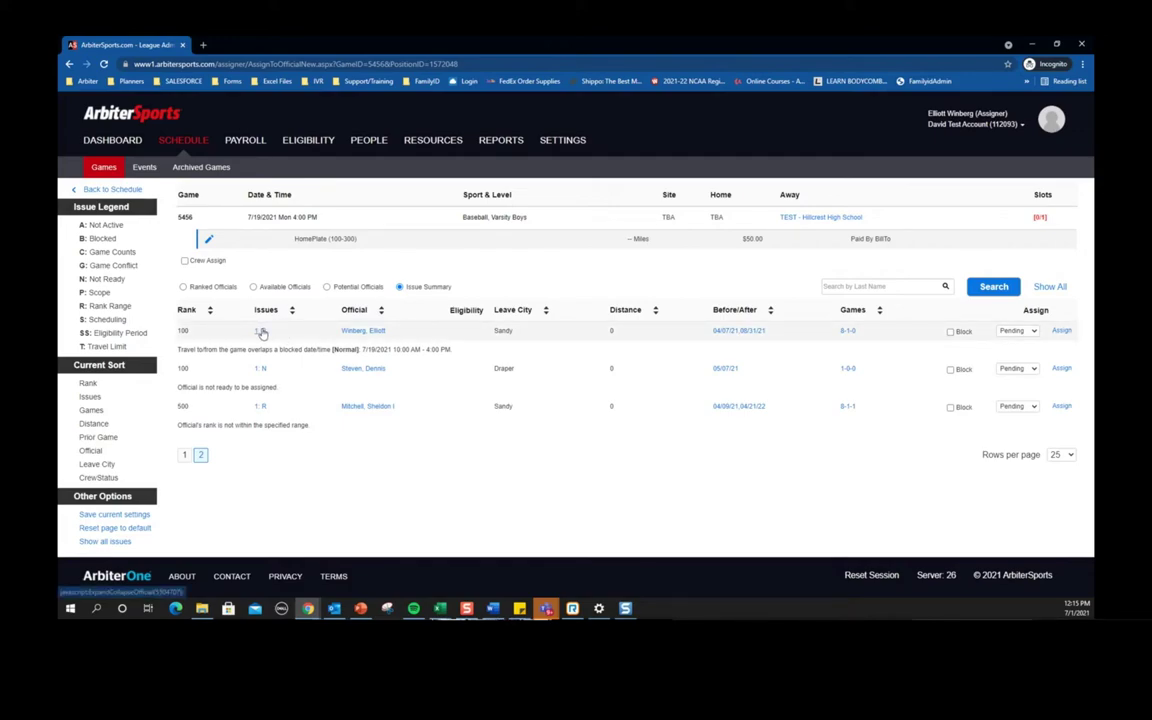
pyautogui.click(262, 331)
pyautogui.click(262, 349)
pyautogui.click(264, 368)
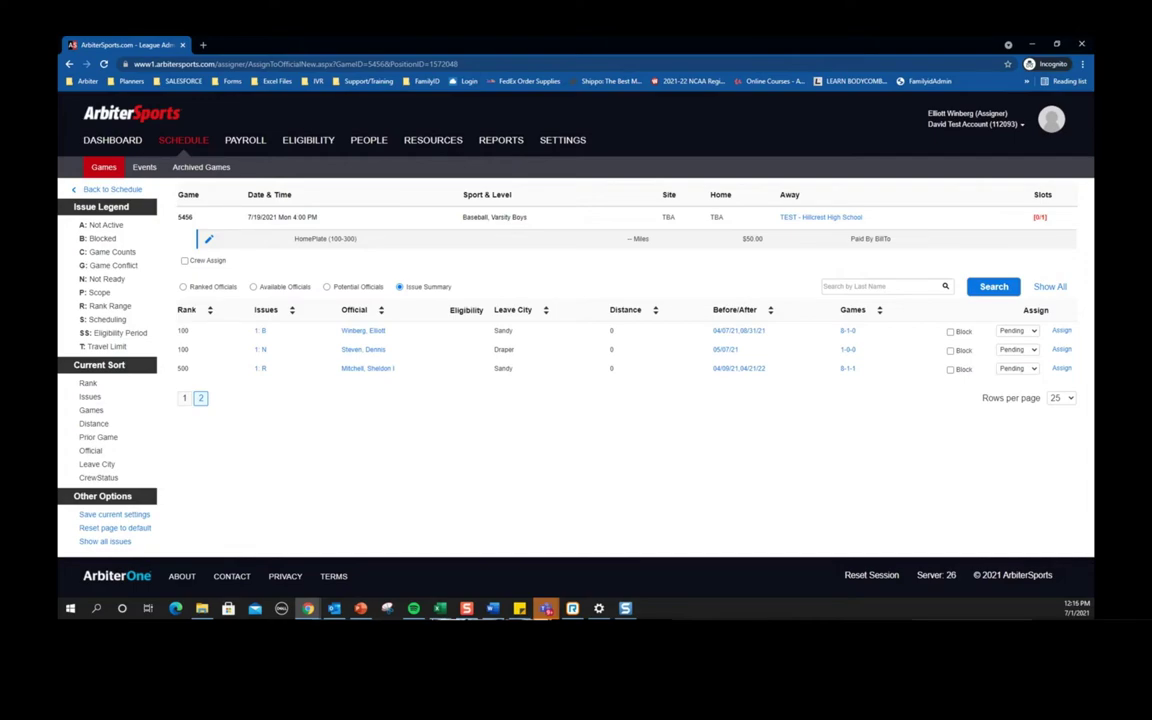
# - Start a new games filter from the schedule and choose Burnett, Chamberlain, Davidson and Delta as home teams
pyautogui.click(180, 138)
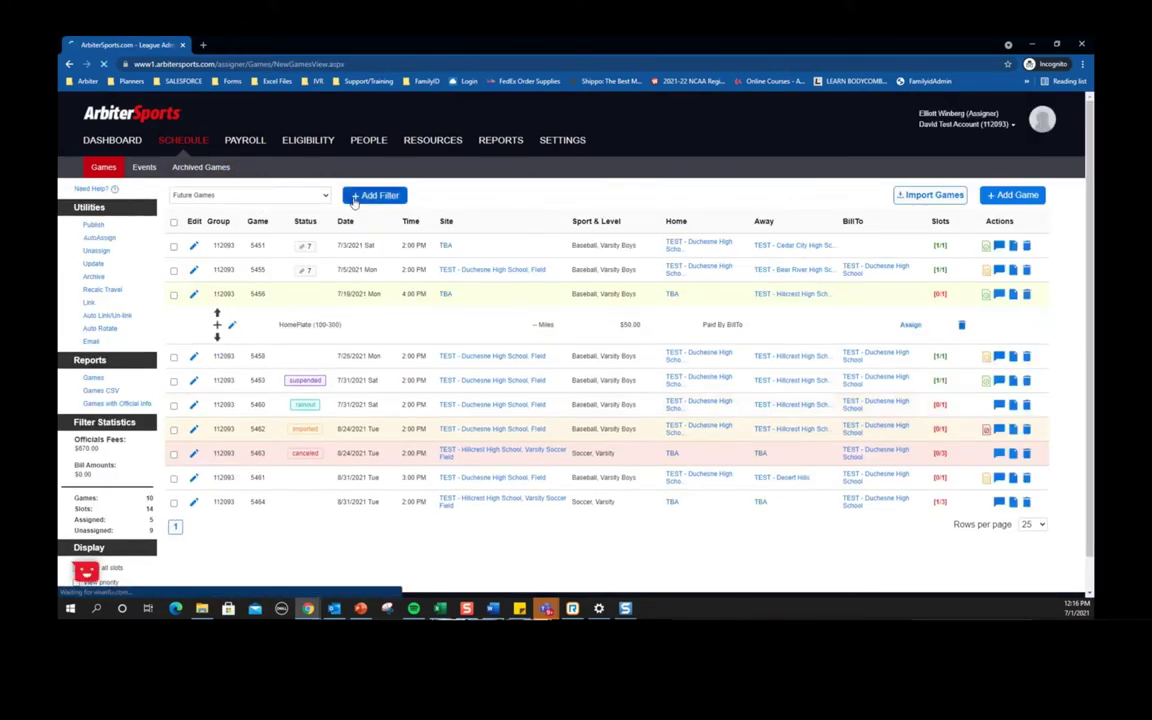
pyautogui.click(372, 194)
pyautogui.scroll(-2, 250, 420)
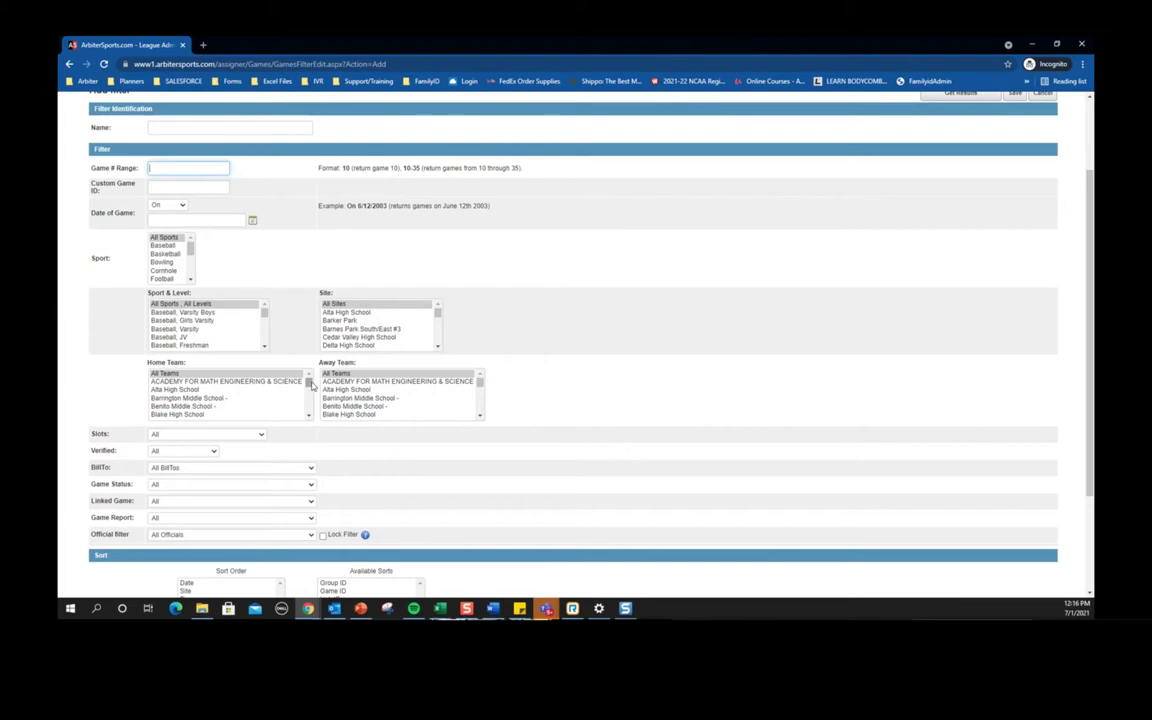
pyautogui.moveTo(200, 381); pyautogui.dragTo(310, 421)
pyautogui.scroll(-1, 305, 415)
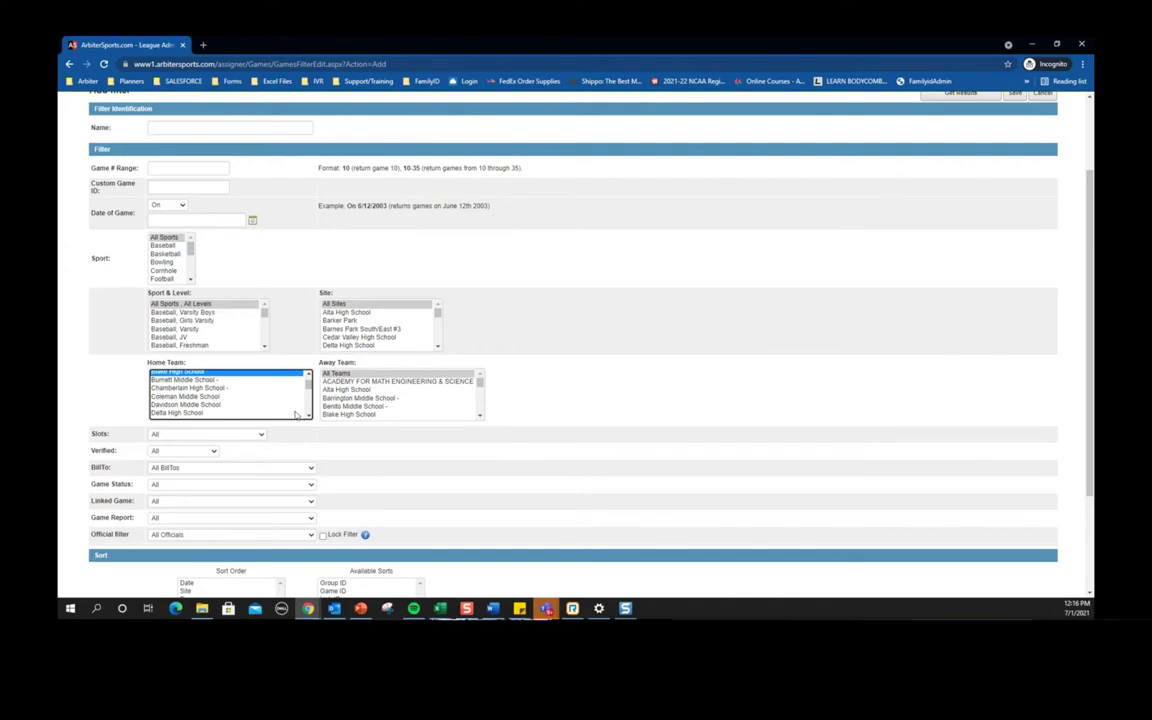
pyautogui.click(195, 381)
pyautogui.keyDown('ctrl'); pyautogui.click(195, 388); pyautogui.keyUp('ctrl')
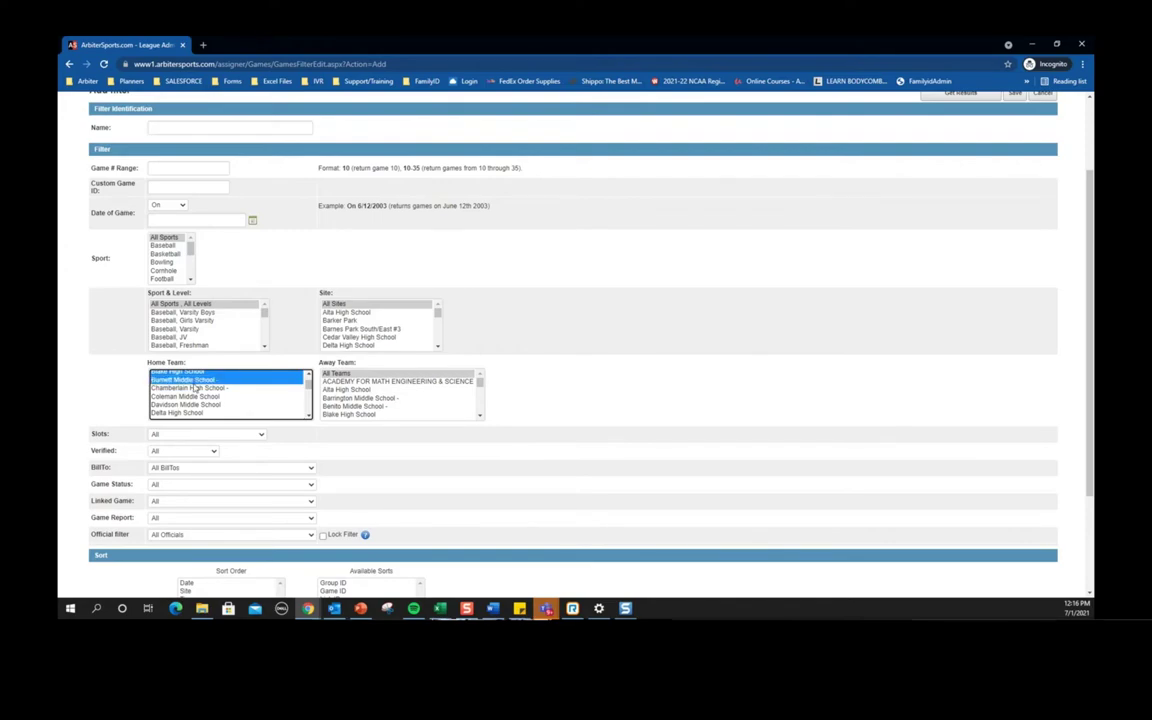
pyautogui.keyDown('ctrl'); pyautogui.click(190, 404); pyautogui.keyUp('ctrl')
pyautogui.keyDown('ctrl'); pyautogui.click(190, 412); pyautogui.keyUp('ctrl')
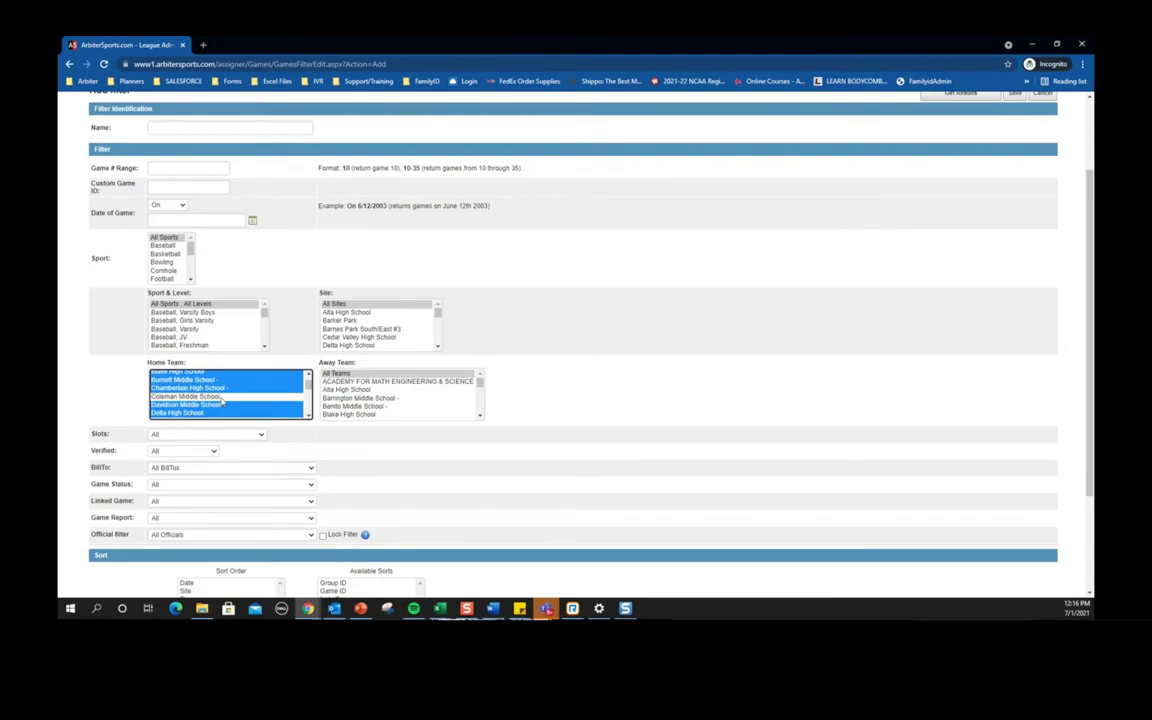
# - Reduce the filter's home team selection to Chamberlain High School and browse the team list to the TEST schools
pyautogui.click(279, 388)
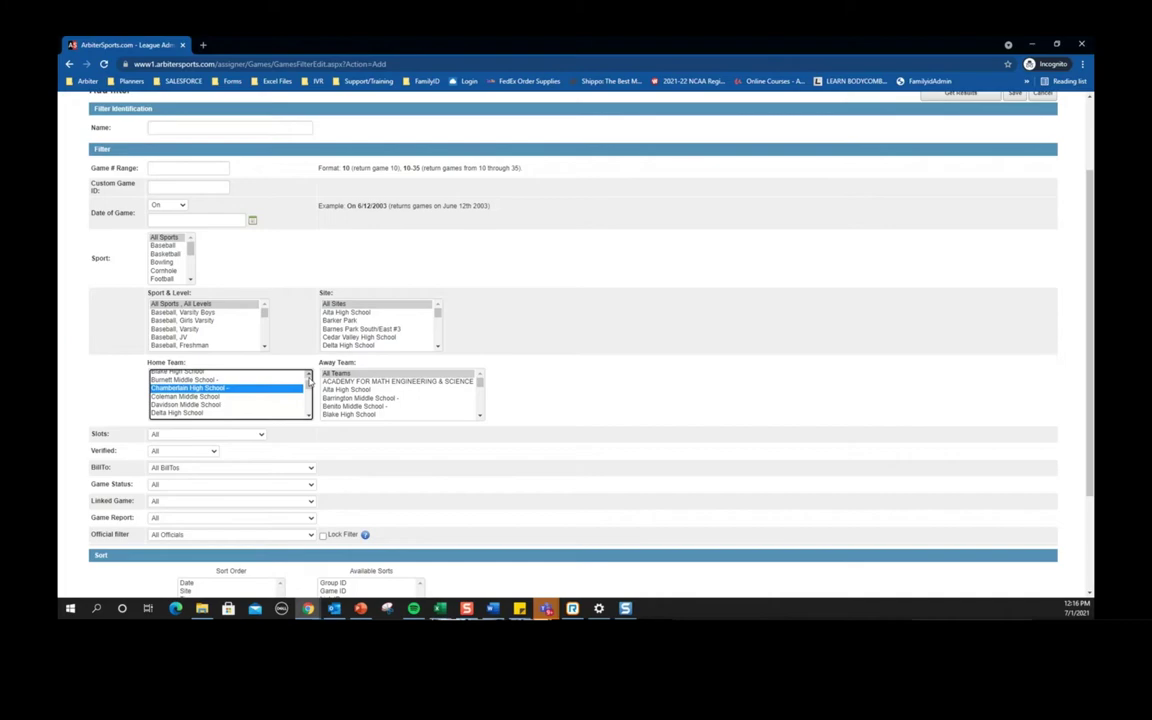
pyautogui.scroll(2, 295, 396)
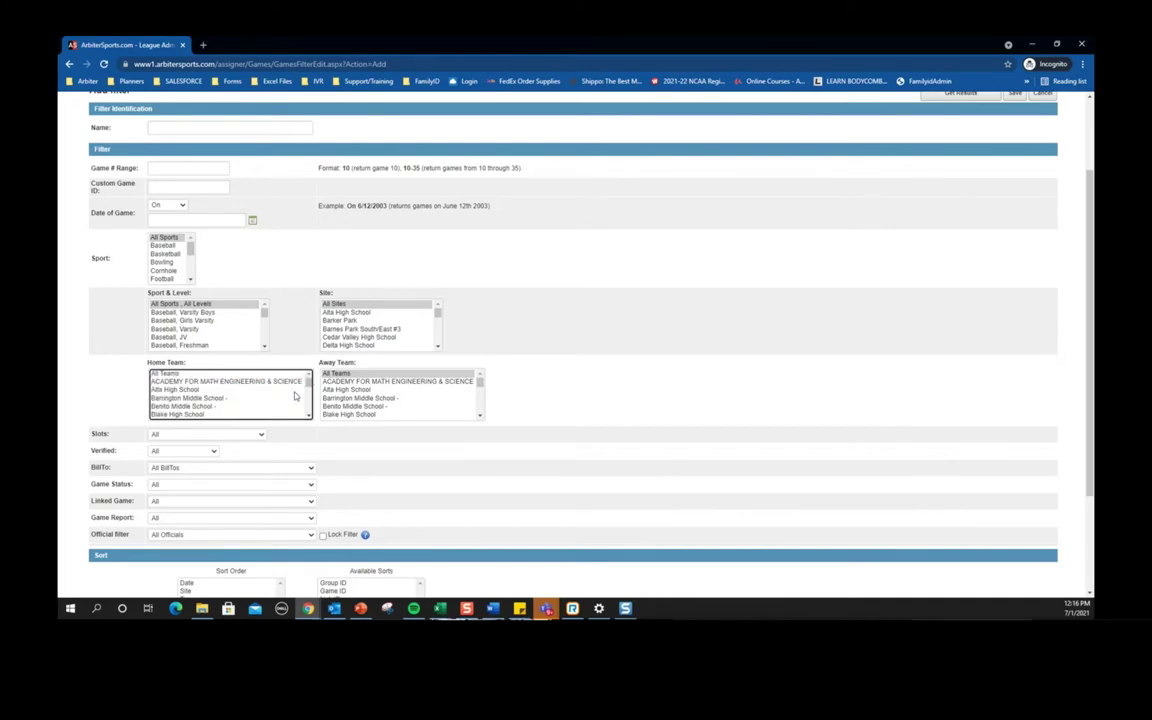
pyautogui.scroll(-3, 280, 398)
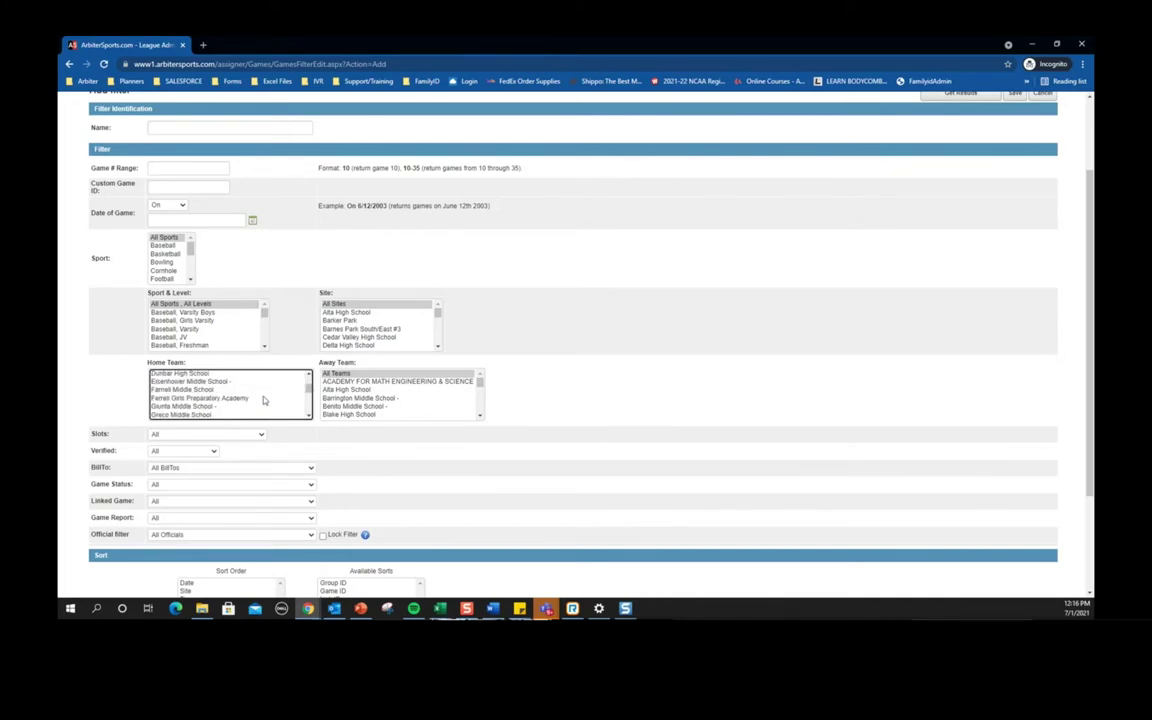
pyautogui.moveTo(308, 387); pyautogui.dragTo(308, 397)
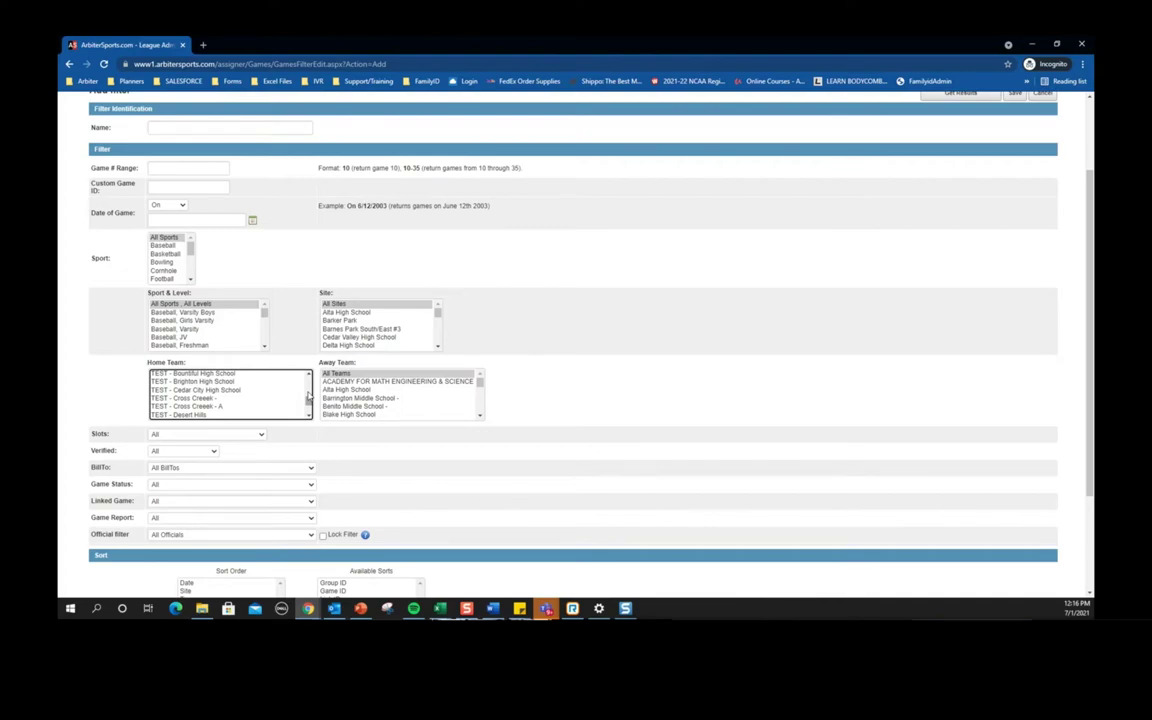
pyautogui.scroll(-2, 243, 401)
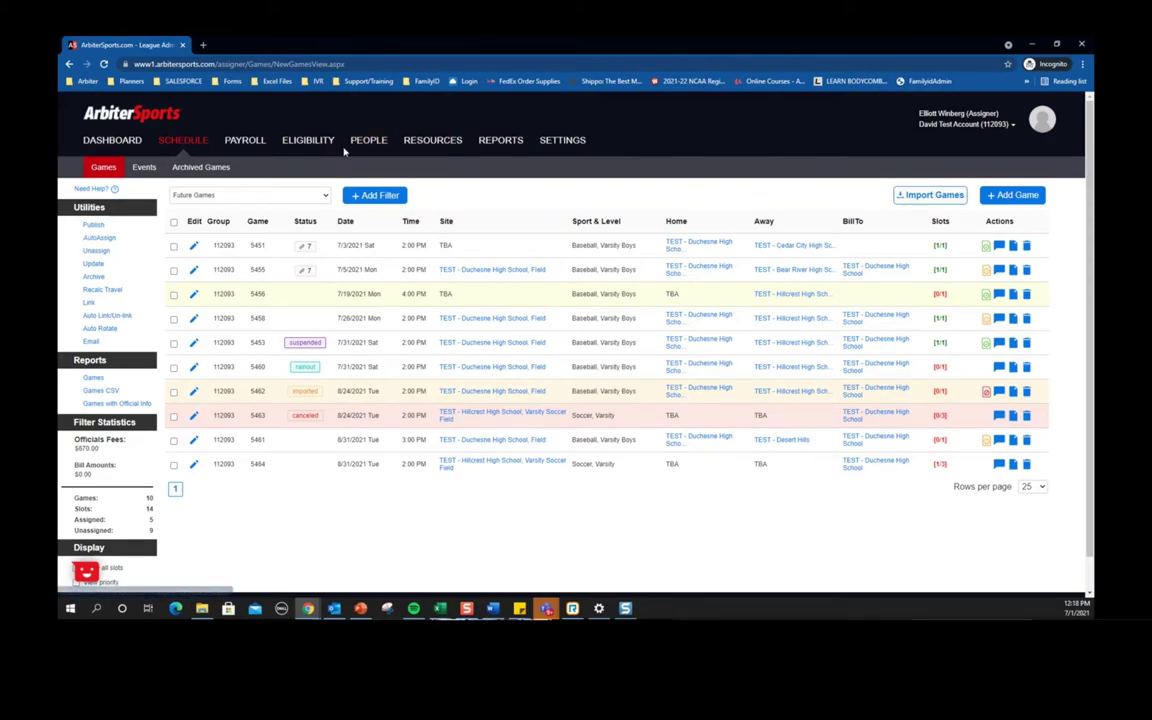
# - Examine the officials' travel fee rules in Payroll
pyautogui.click(249, 146)
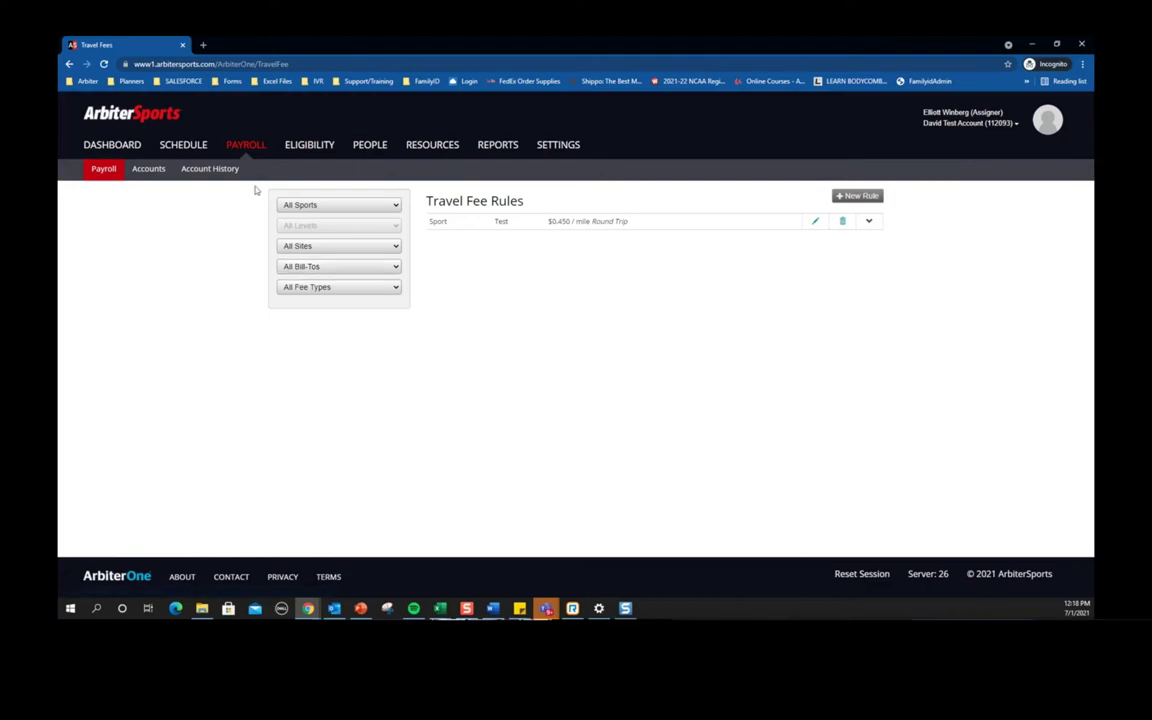
pyautogui.click(184, 146)
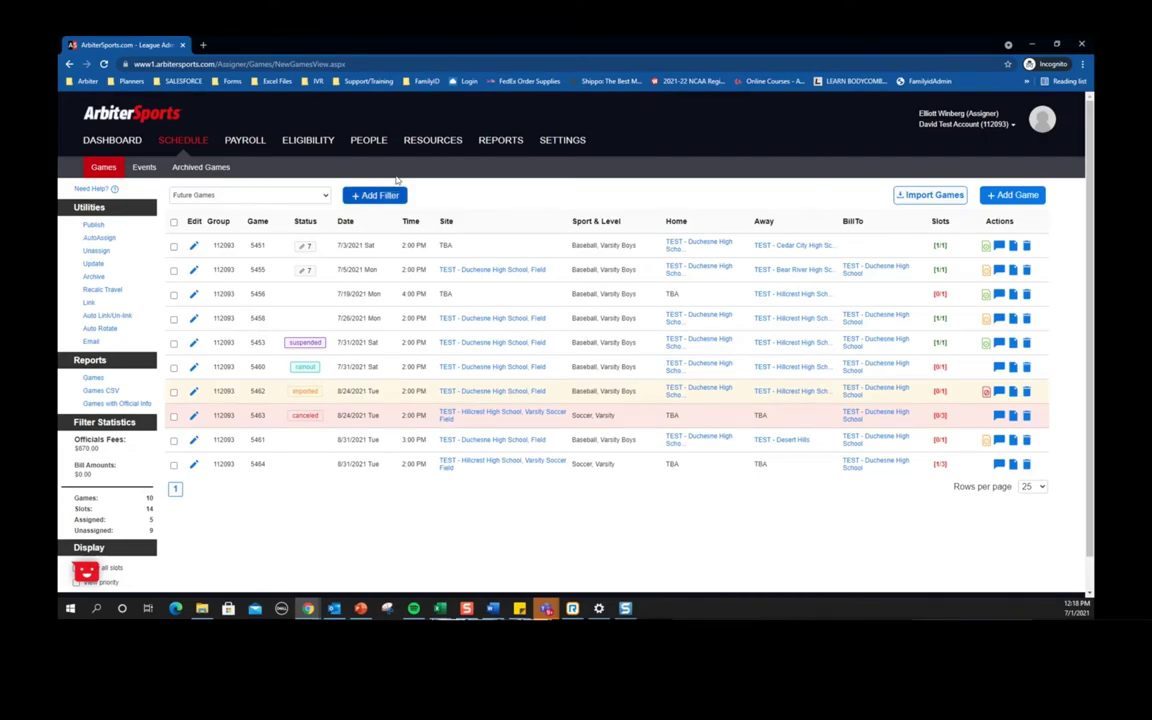
pyautogui.click(245, 140)
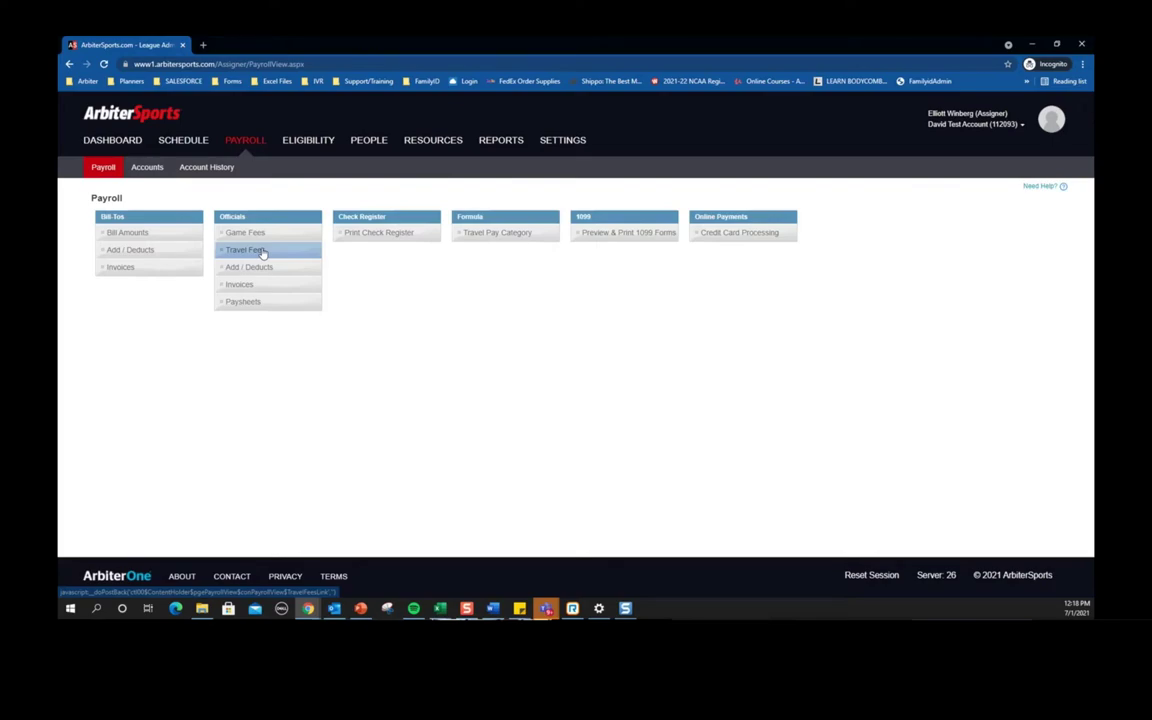
pyautogui.click(245, 250)
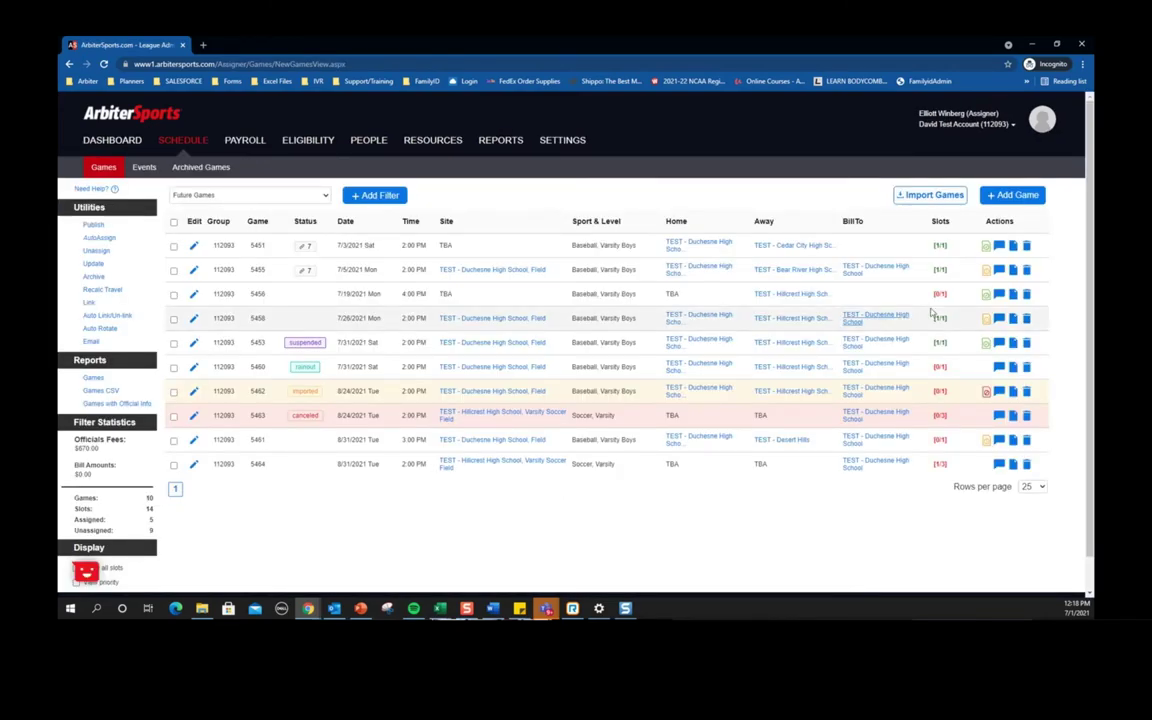
# - Expand game 5458, open its HomePlate slot for editing and try to change the fee amount
pyautogui.click(936, 317)
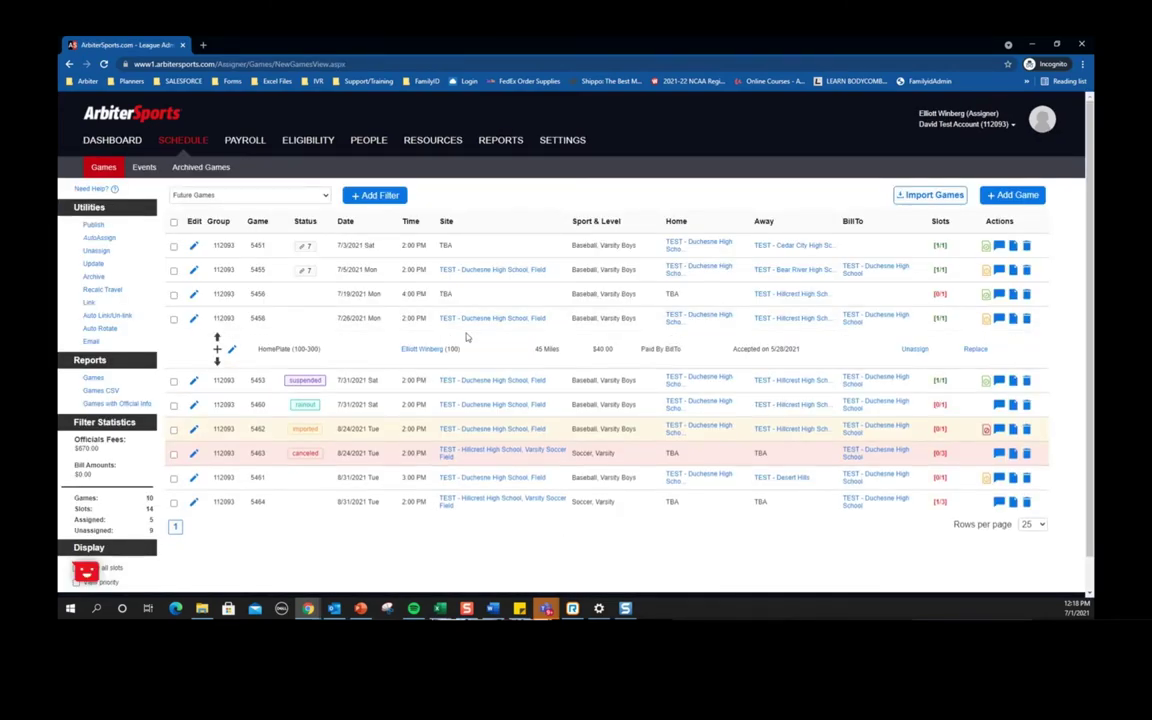
pyautogui.click(233, 351)
pyautogui.click(521, 384)
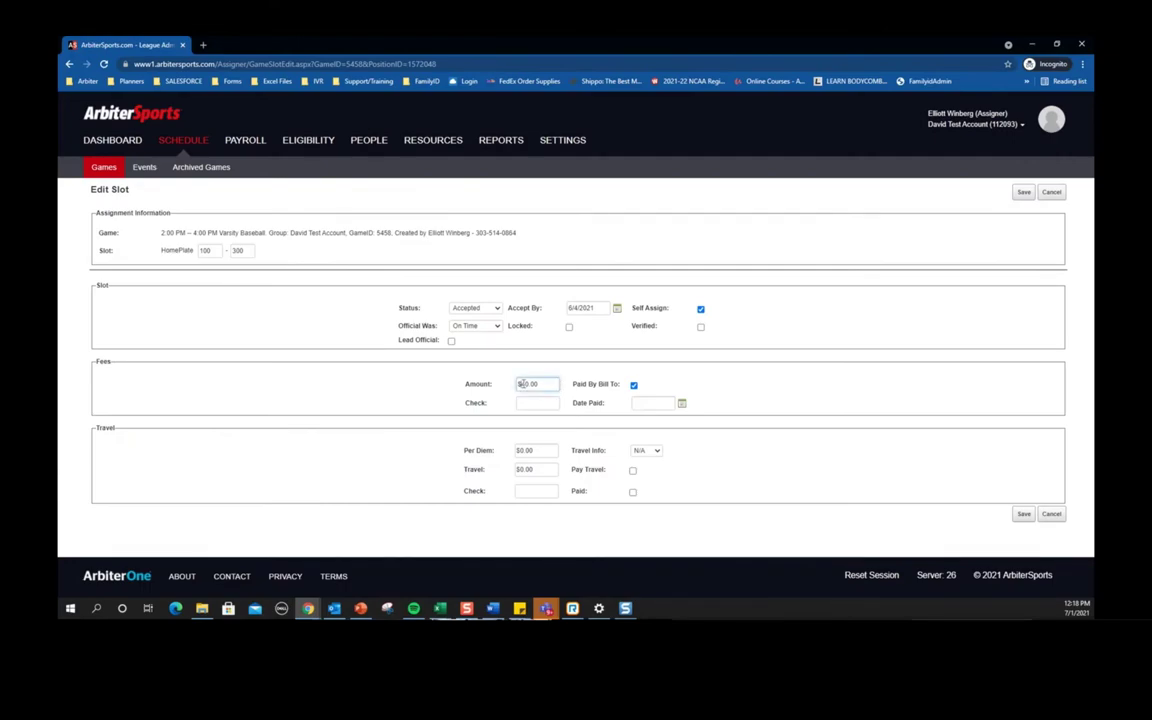
pyautogui.doubleClick(521, 384)
pyautogui.press('BackSpace')
pyautogui.press('Return')
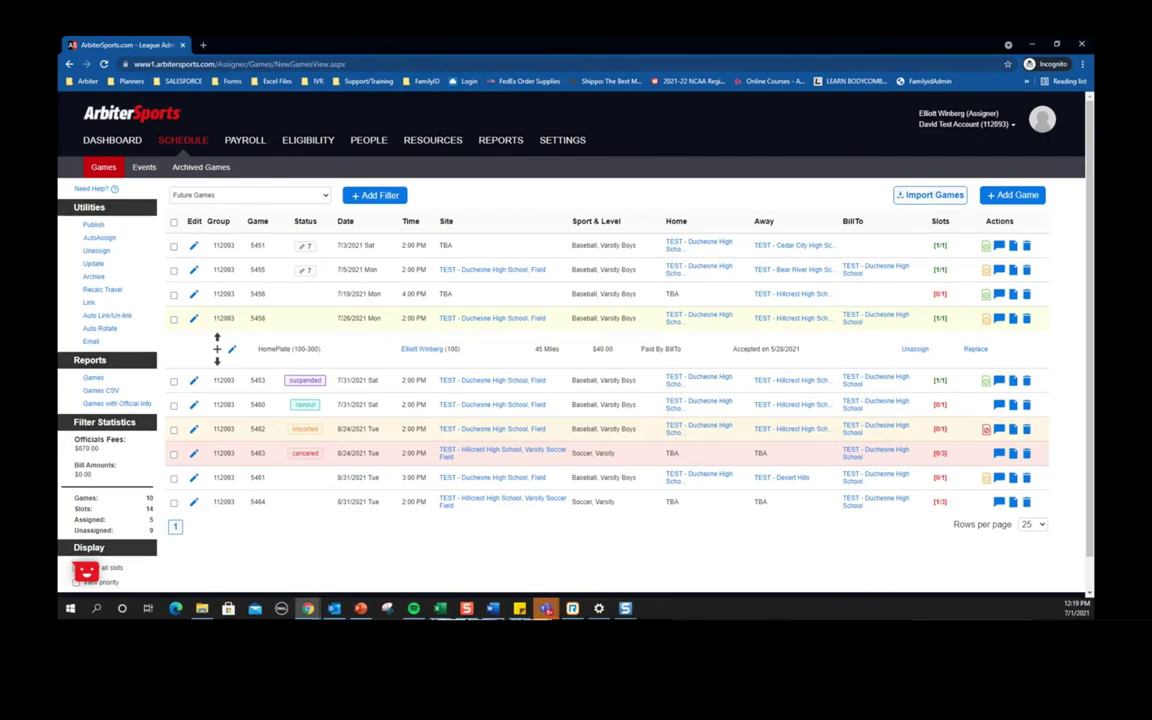
# - Set the HomePlate slot fee of game 5458 to $30.00, mark the slot as locked and save
pyautogui.click(232, 348)
pyautogui.click(528, 386)
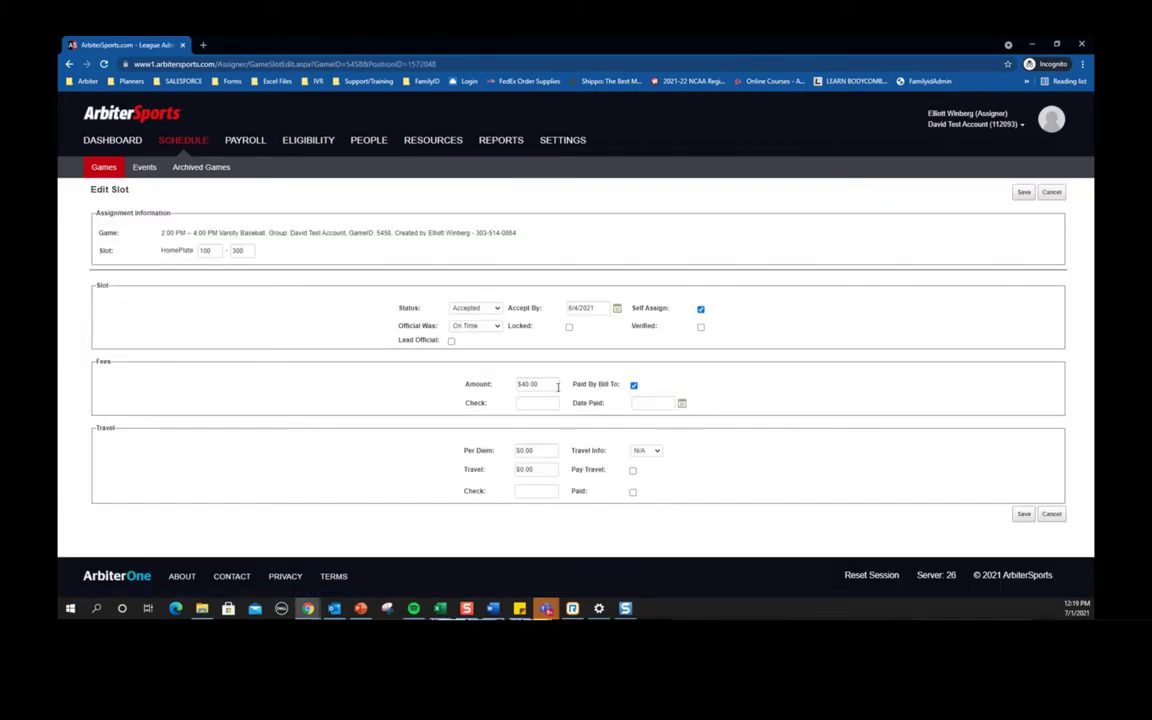
pyautogui.press('BackSpace')
pyautogui.press('BackSpace')
pyautogui.press('BackSpace')
pyautogui.press('BackSpace')
pyautogui.write('30.00')
pyautogui.click(569, 327)
pyautogui.click(1024, 191)
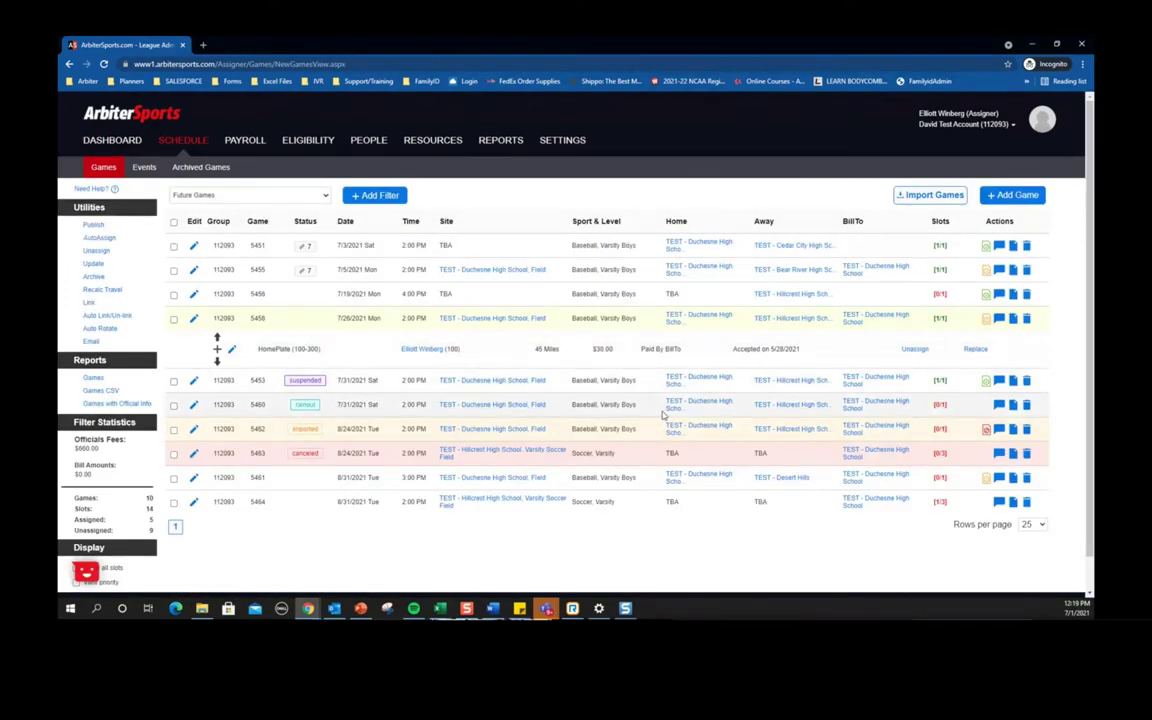
# - Look at the officials list and the Game Fees setup in Payroll
pyautogui.click(366, 142)
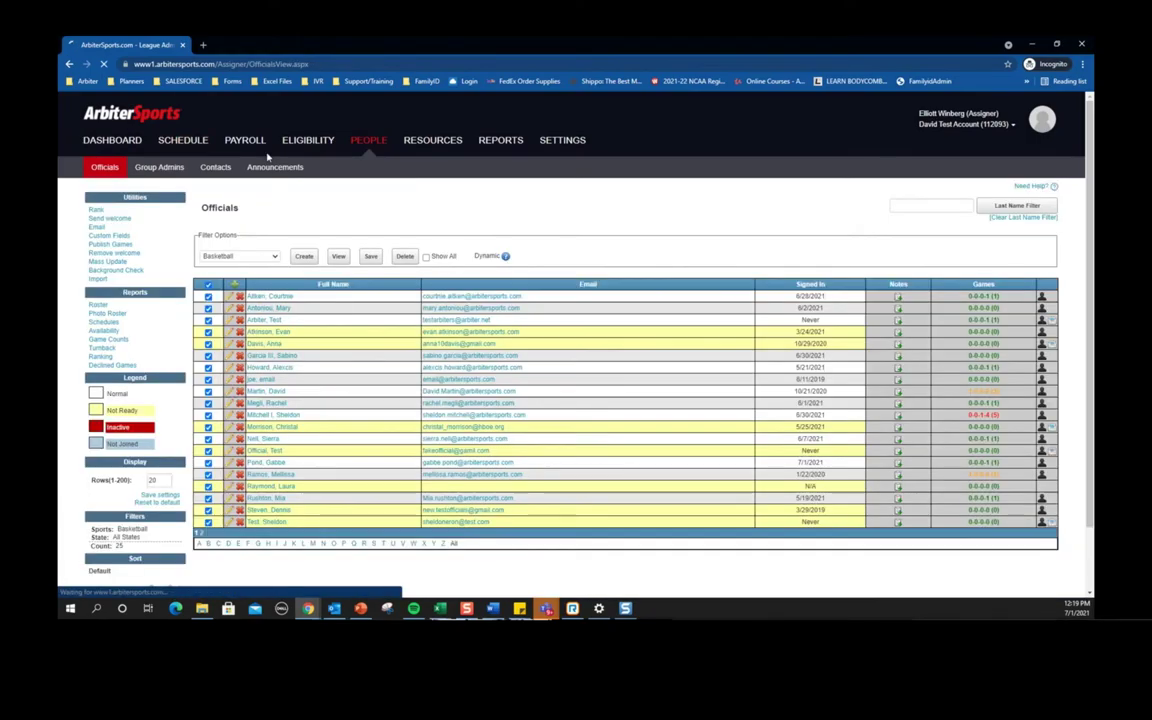
pyautogui.click(245, 140)
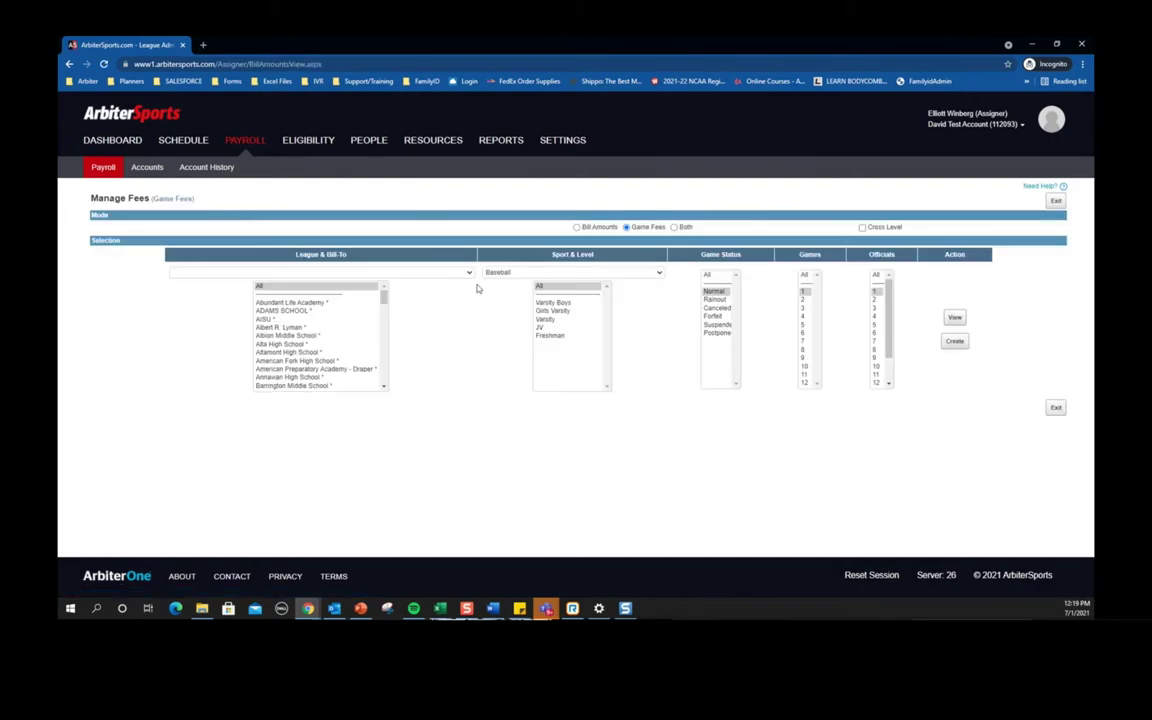
pyautogui.click(103, 167)
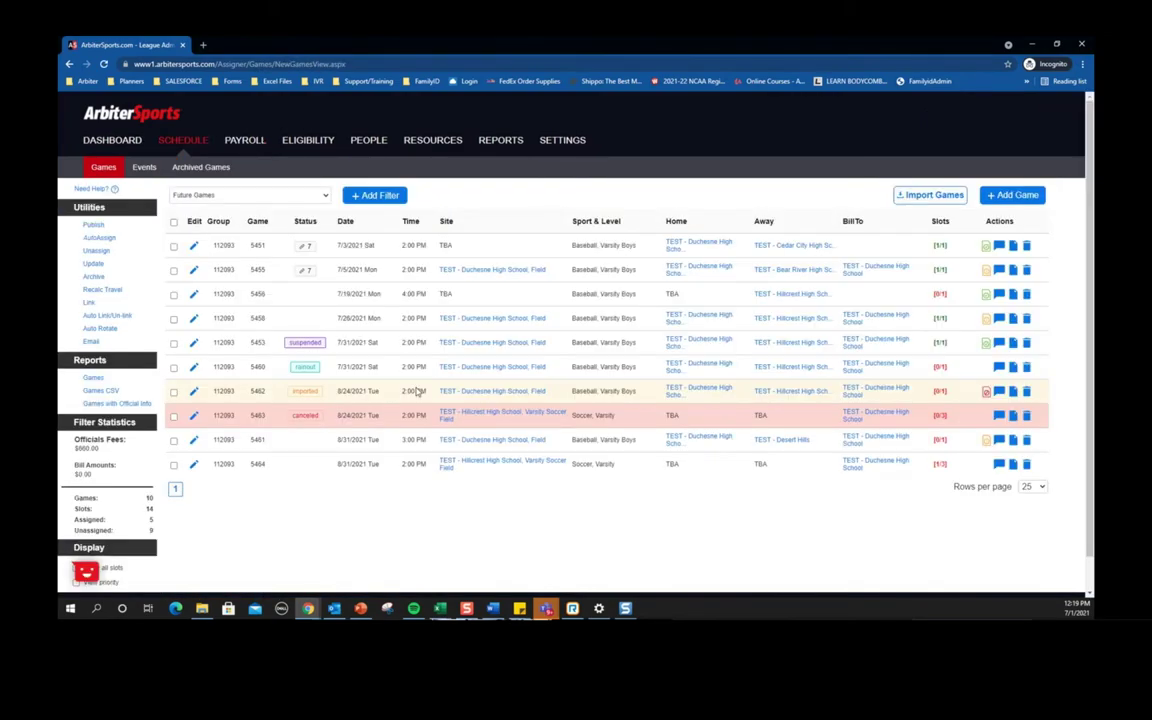
# - Switch the schedule to All Games and start adding a new filter
pyautogui.click(250, 195)
pyautogui.click(205, 234)
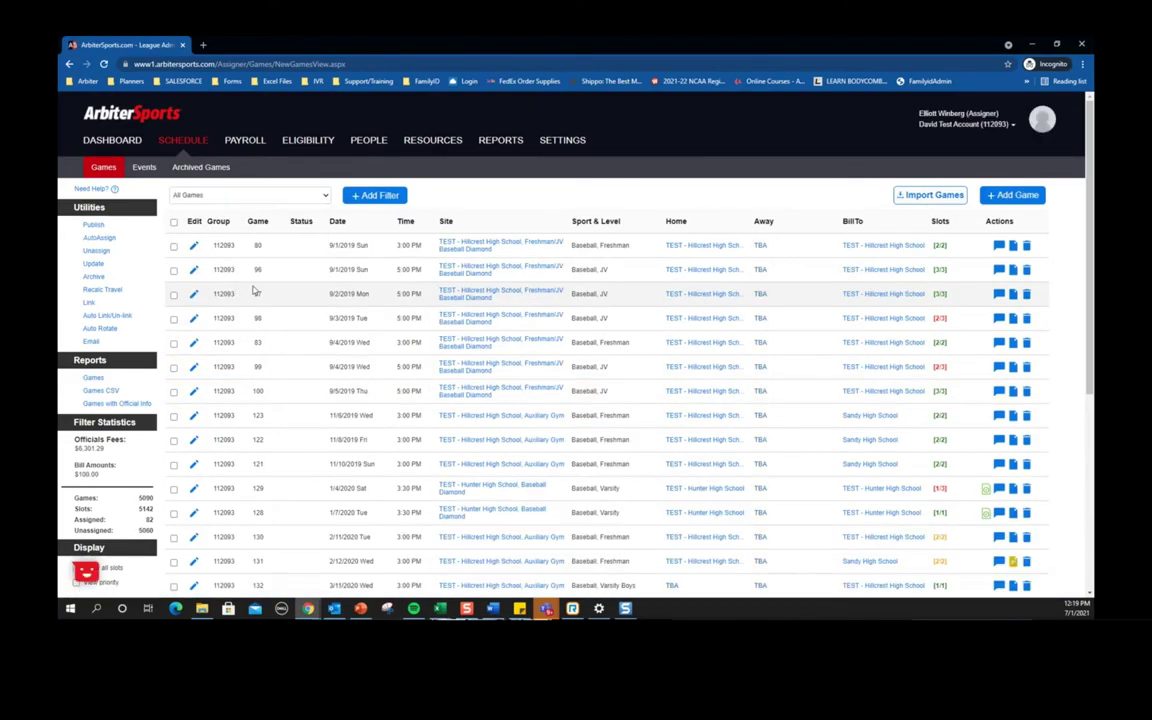
pyautogui.click(372, 196)
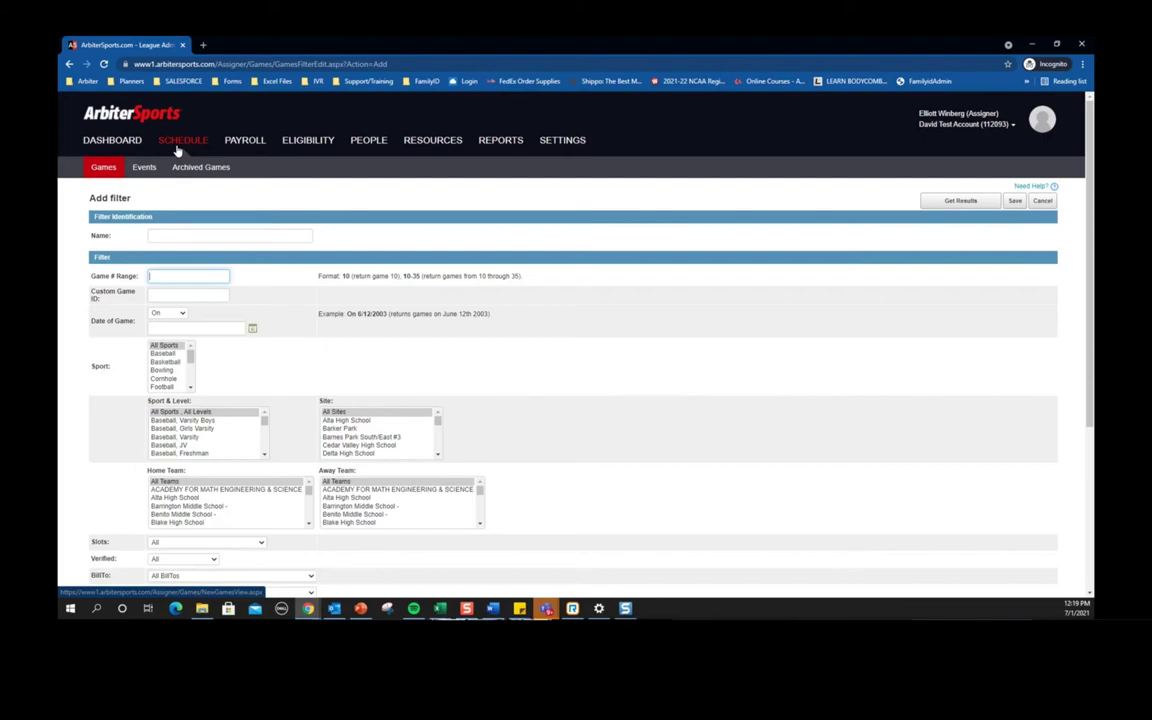
# - Set the filter's game date condition to Between, with 5/1/2021 as the start date
pyautogui.click(166, 345)
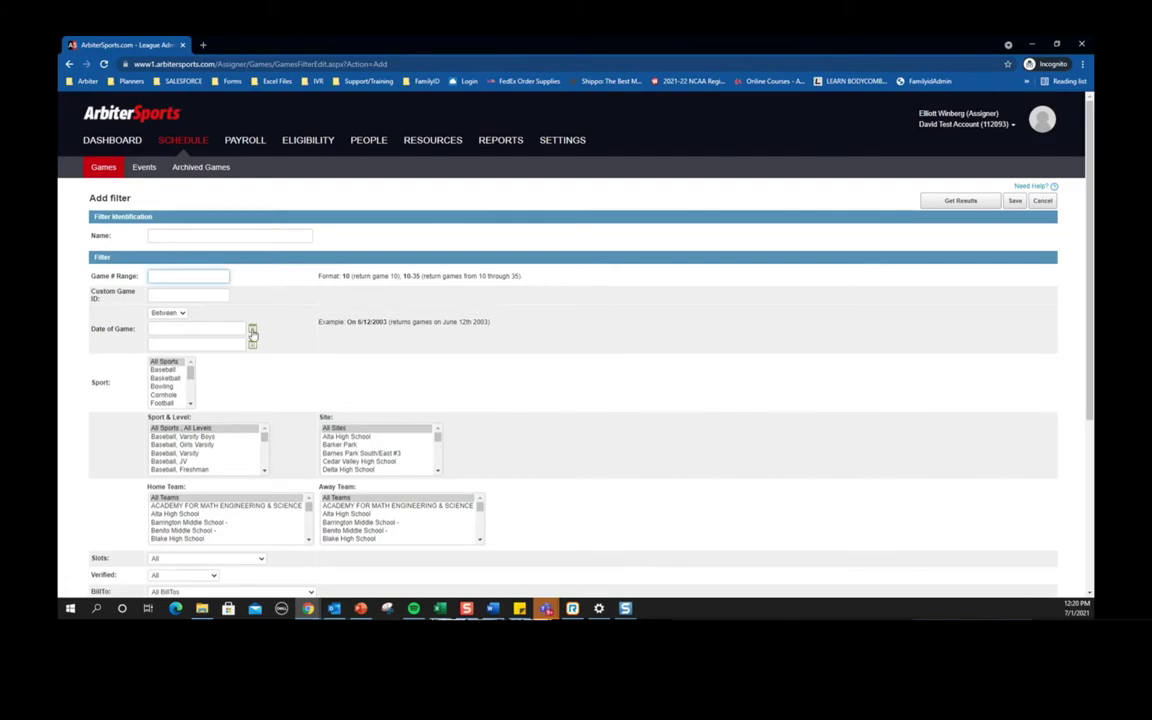
pyautogui.click(252, 331)
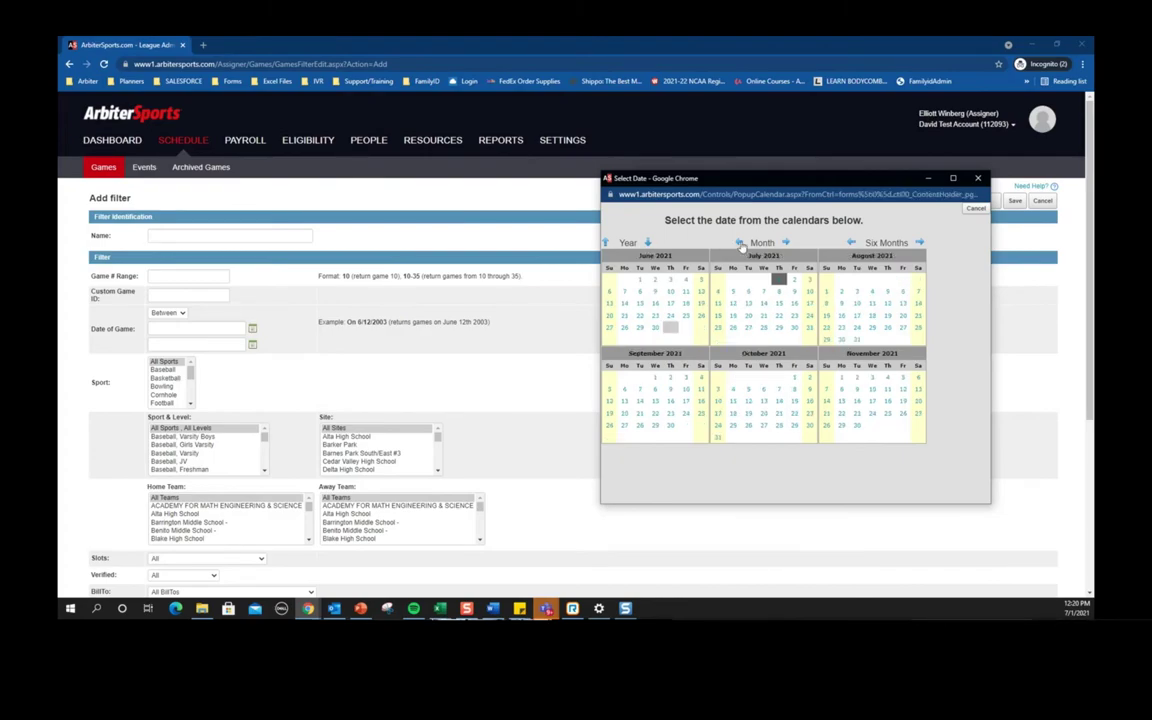
pyautogui.click(740, 243)
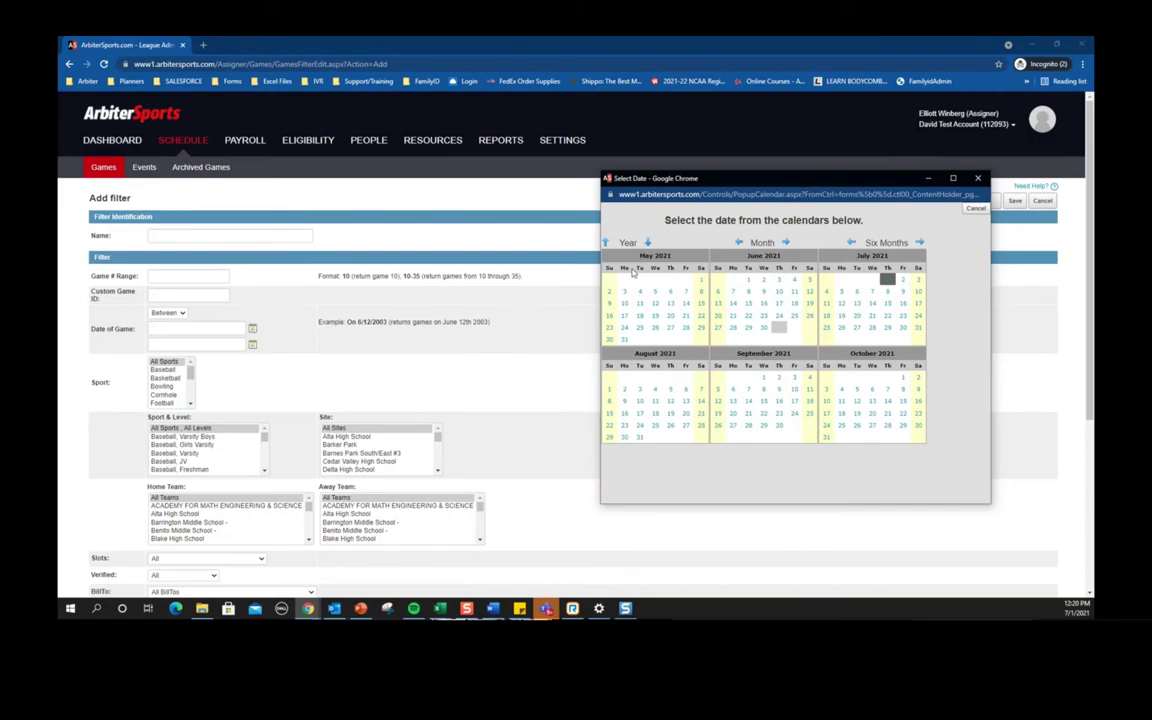
pyautogui.click(701, 279)
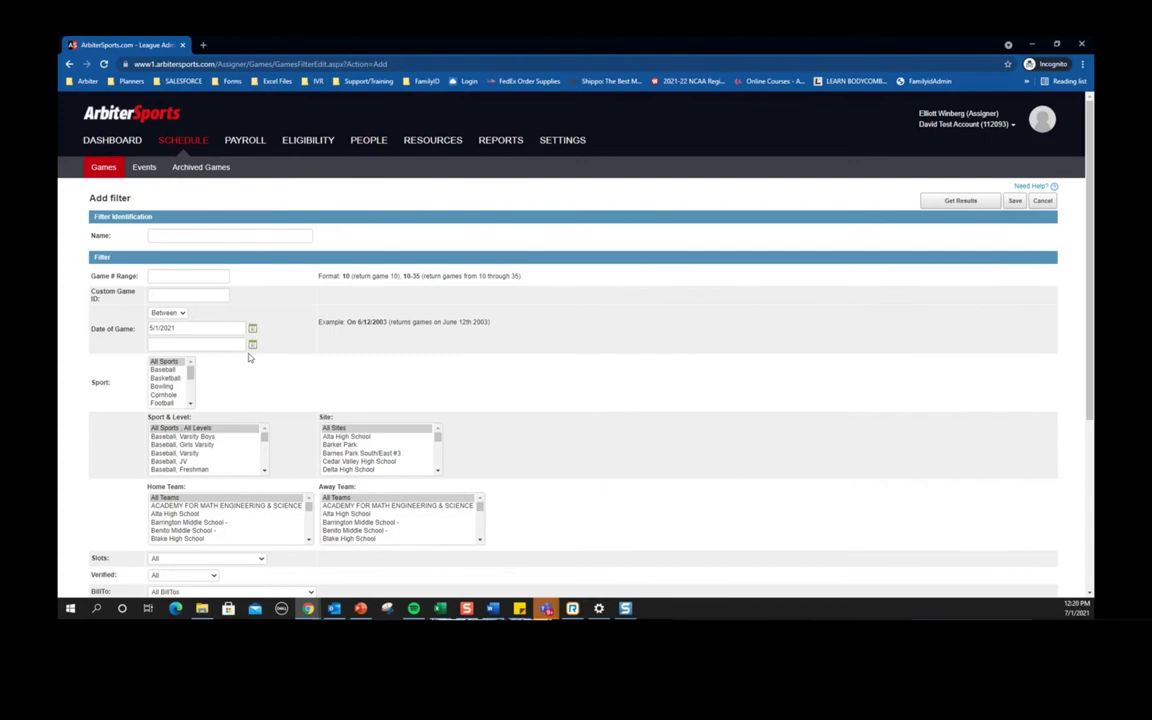
# - Try an end date of 8/31/2021 and the soccer, varsity level in the new filter, and cancel it without saving
pyautogui.click(252, 344)
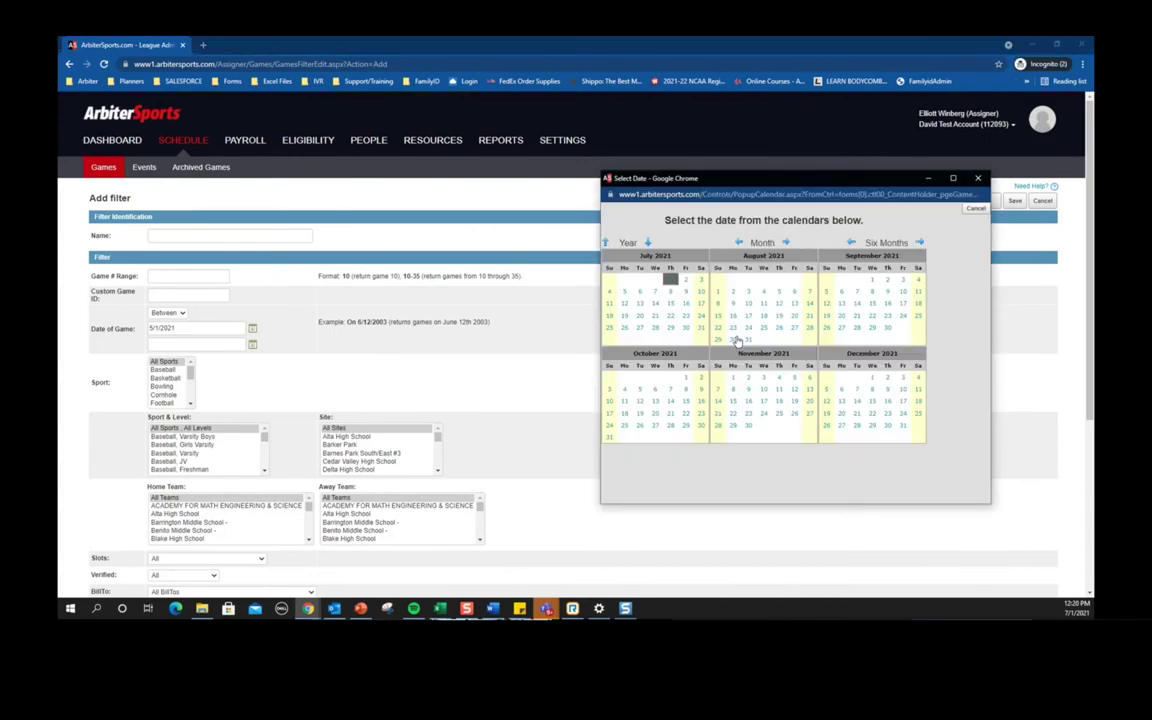
pyautogui.click(741, 340)
pyautogui.scroll(-1, 196, 455)
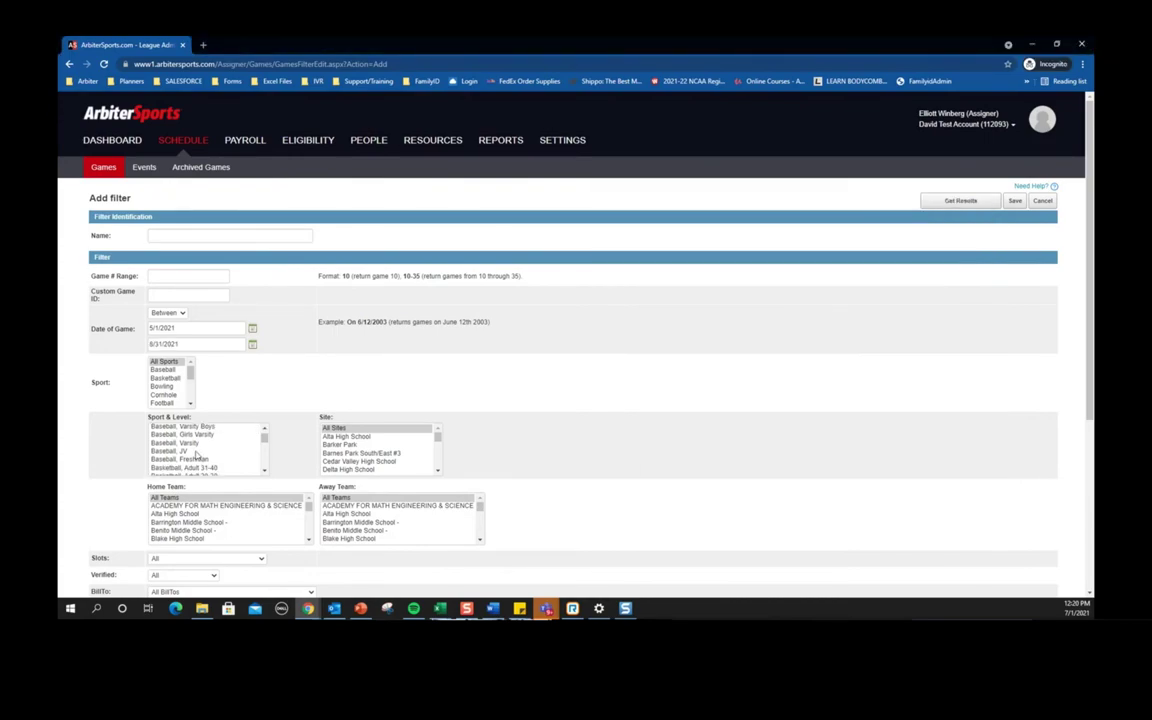
pyautogui.scroll(-10, 196, 455)
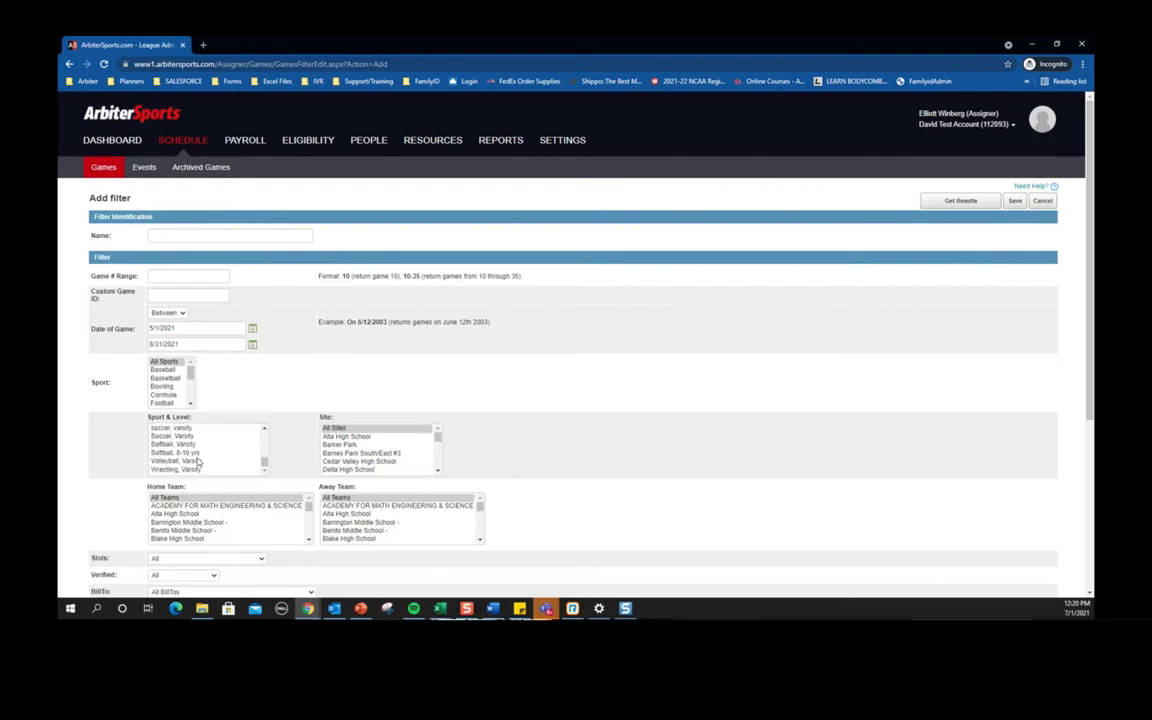
pyautogui.click(180, 428)
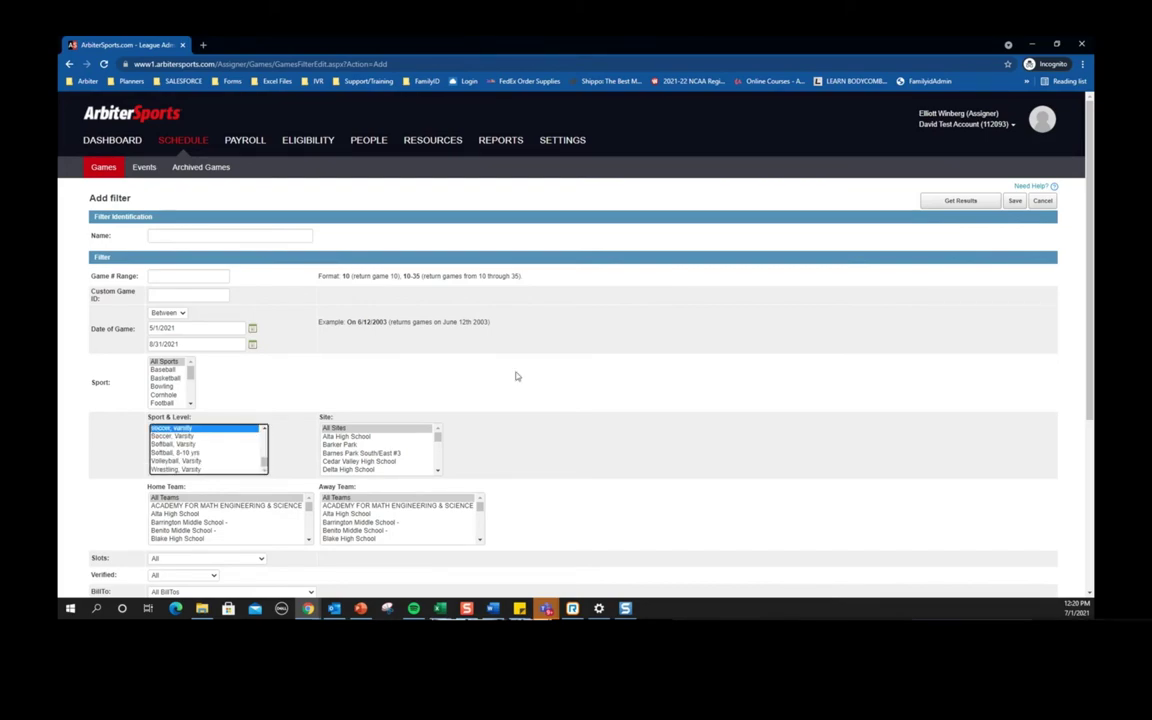
pyautogui.click(1042, 201)
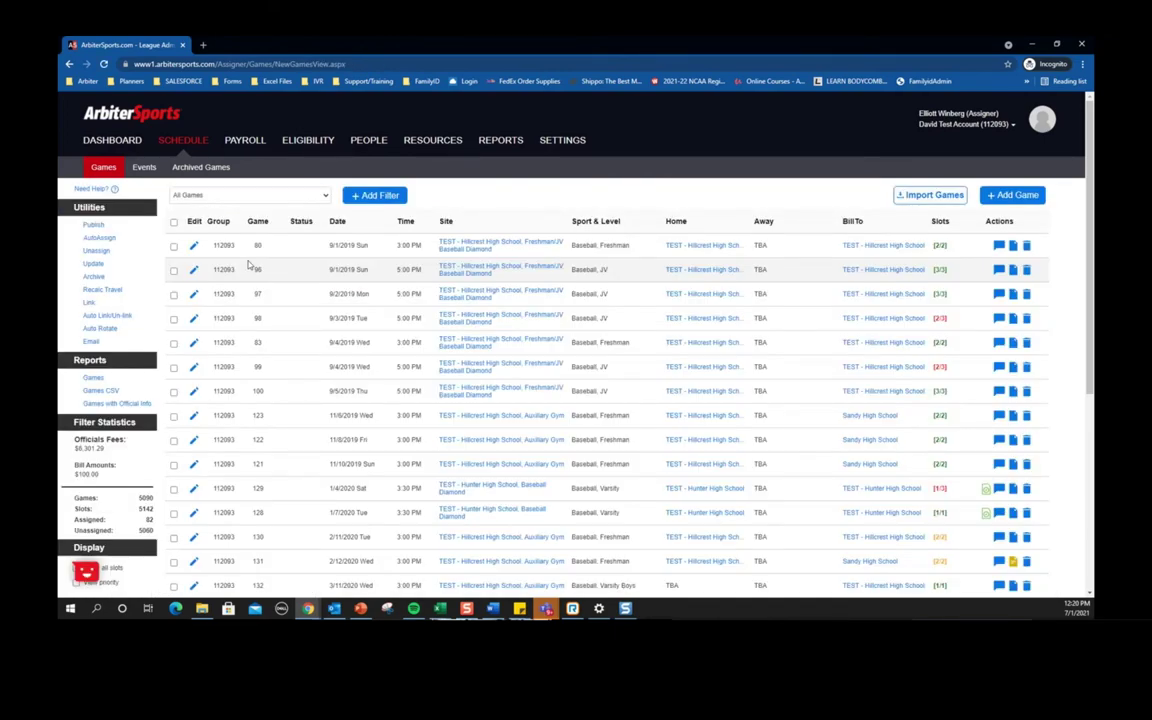
# - Try selecting games 97, 83 and 123, extend the selection to all listed games, and clear it
pyautogui.doubleClick(94, 264)
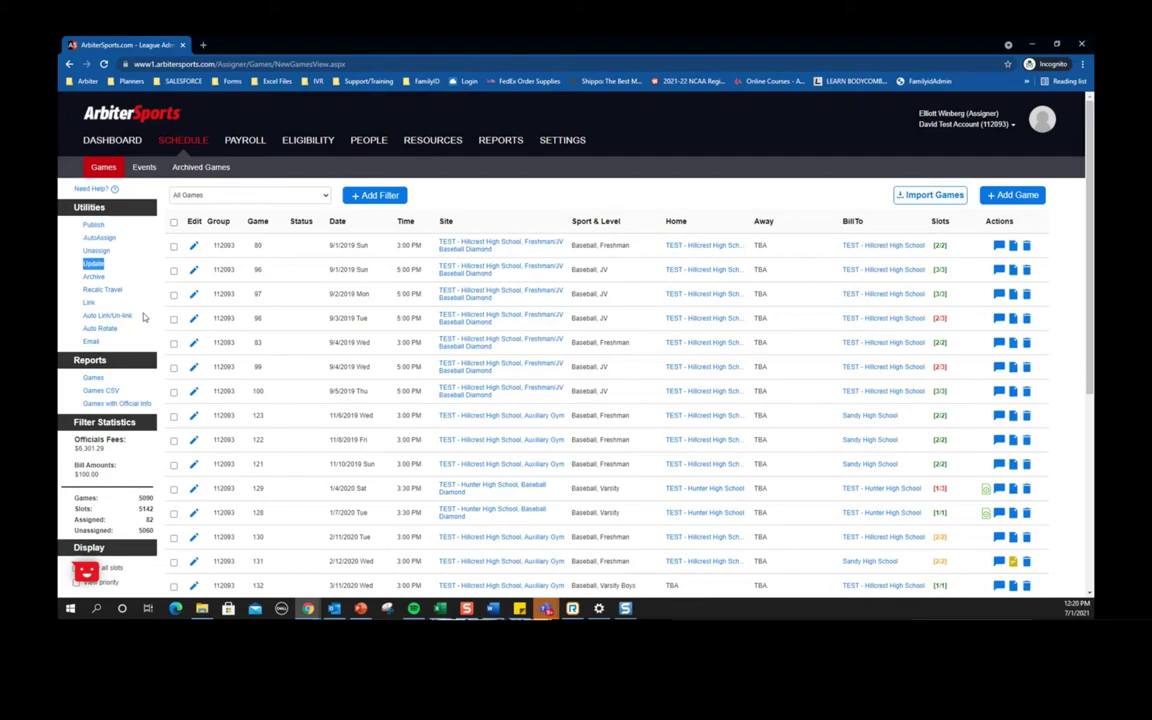
pyautogui.click(173, 294)
pyautogui.click(173, 342)
pyautogui.click(173, 415)
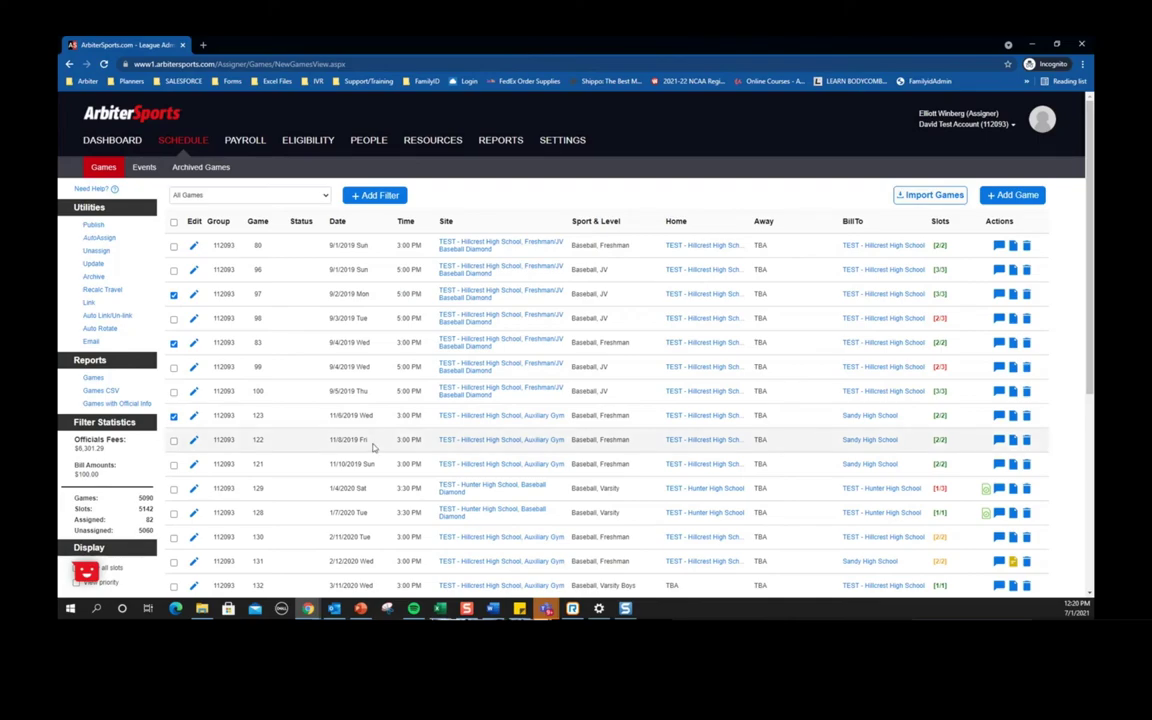
pyautogui.click(173, 222)
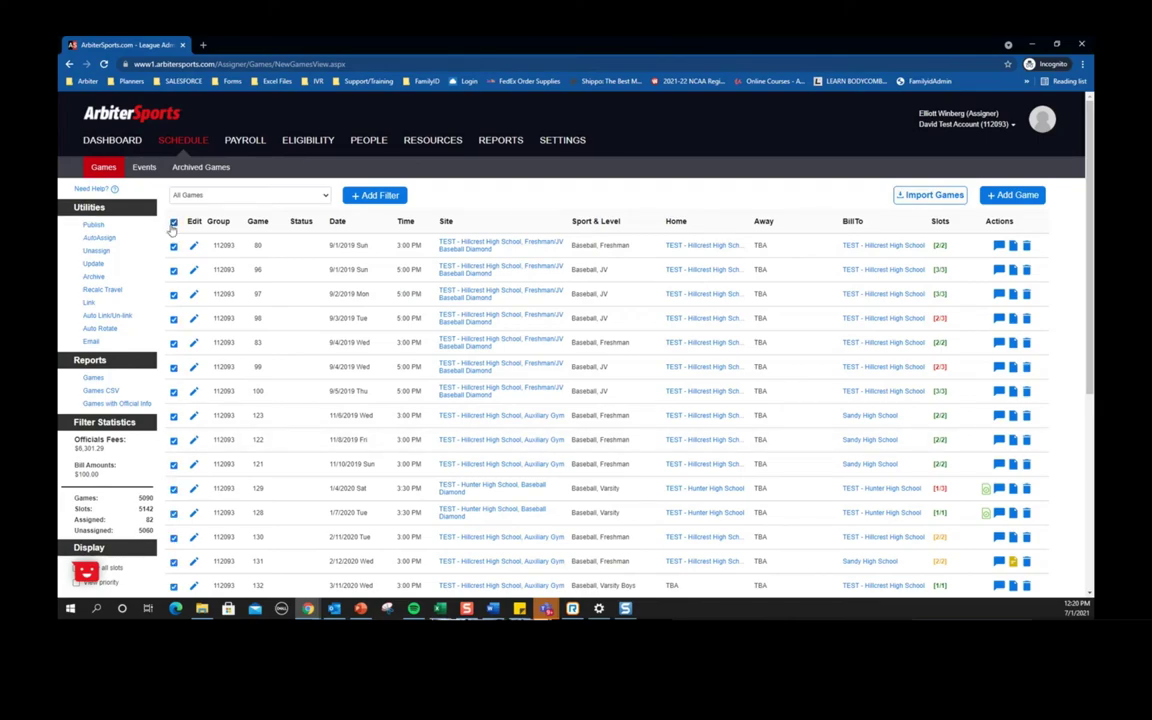
pyautogui.click(173, 222)
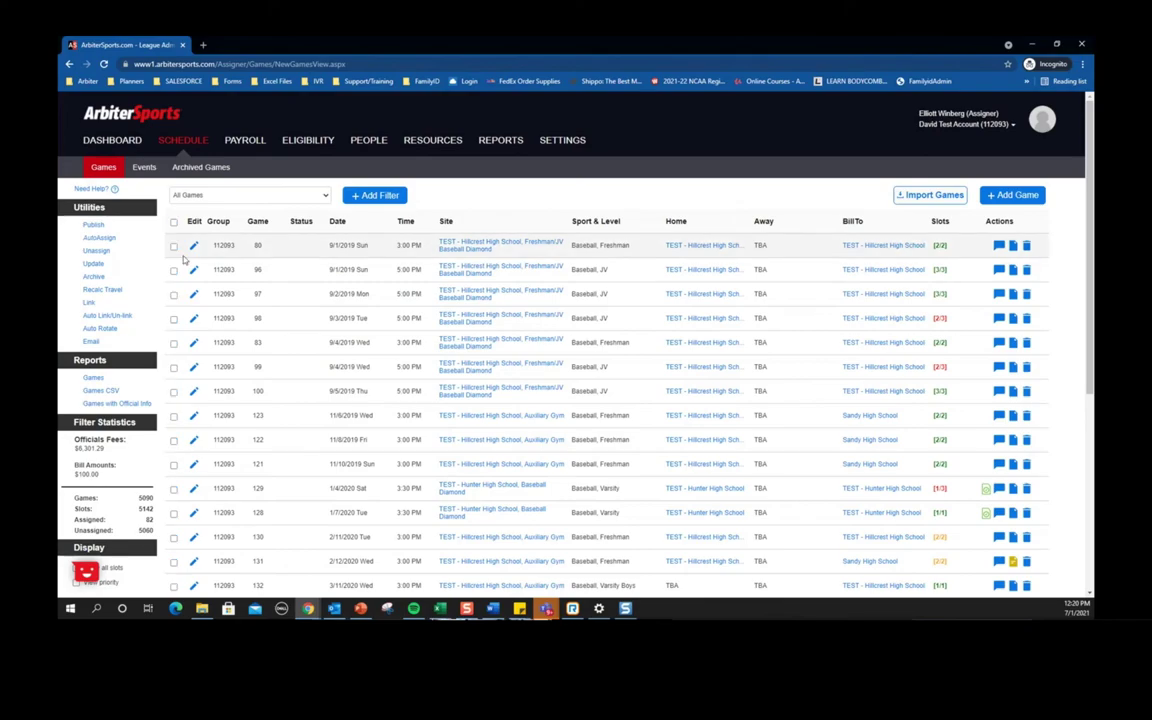
# - Select games 98, 100 and 121 and open the mass update for them
pyautogui.click(173, 320)
pyautogui.click(173, 392)
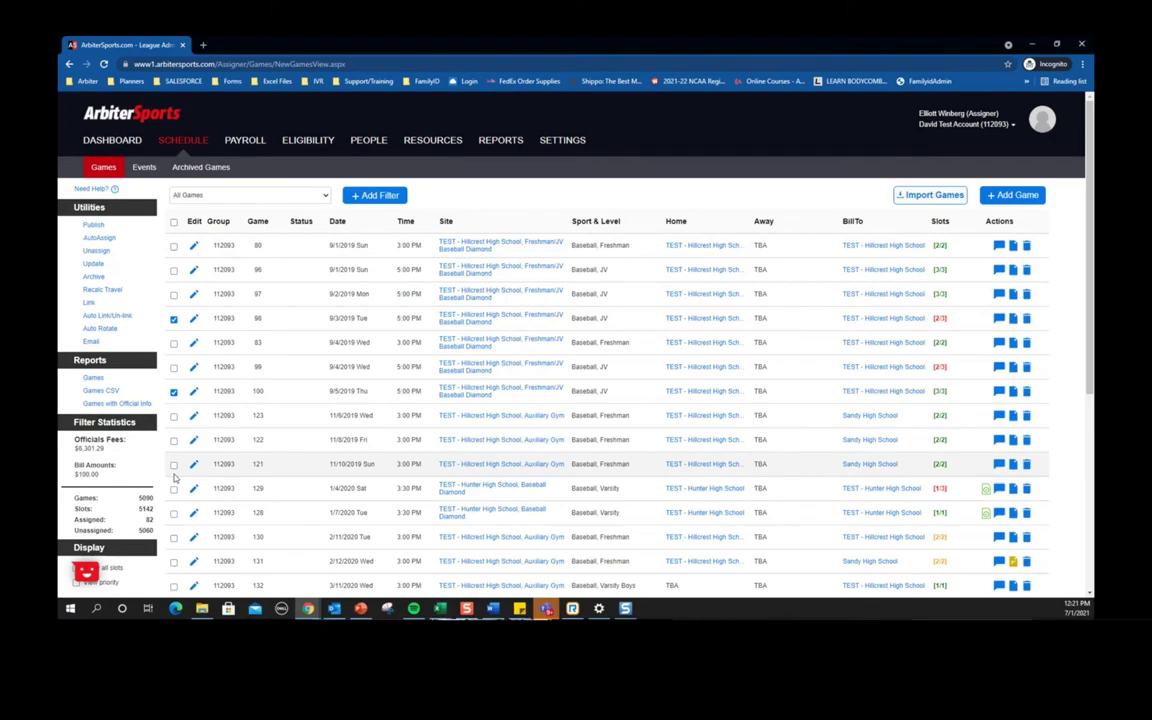
pyautogui.click(173, 465)
pyautogui.click(95, 264)
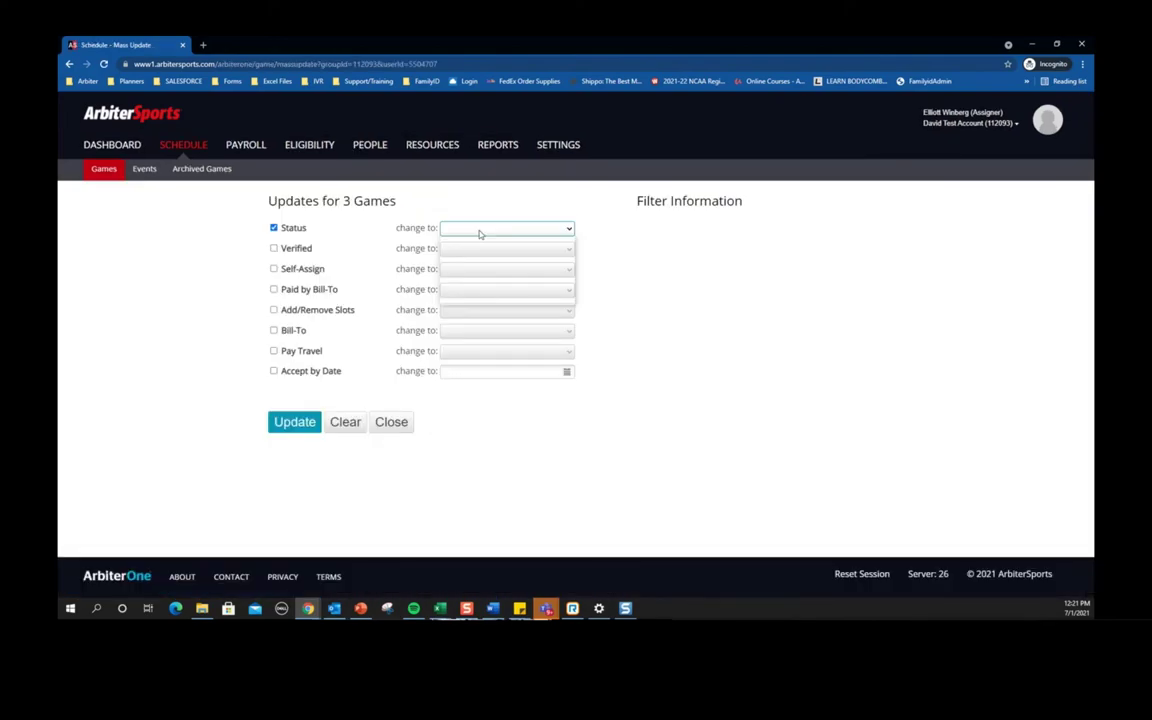
# - Inspect the Status choices, mark Verified for change as well, and close the mass update without applying anything
pyautogui.click(480, 234)
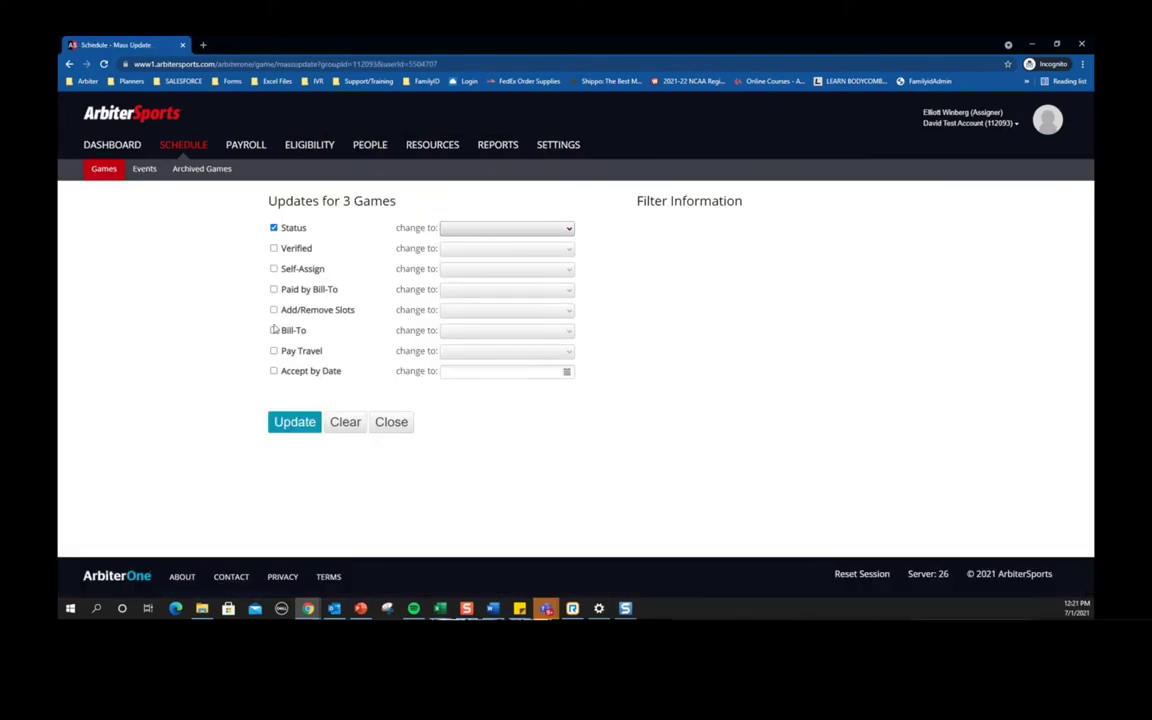
pyautogui.click(274, 248)
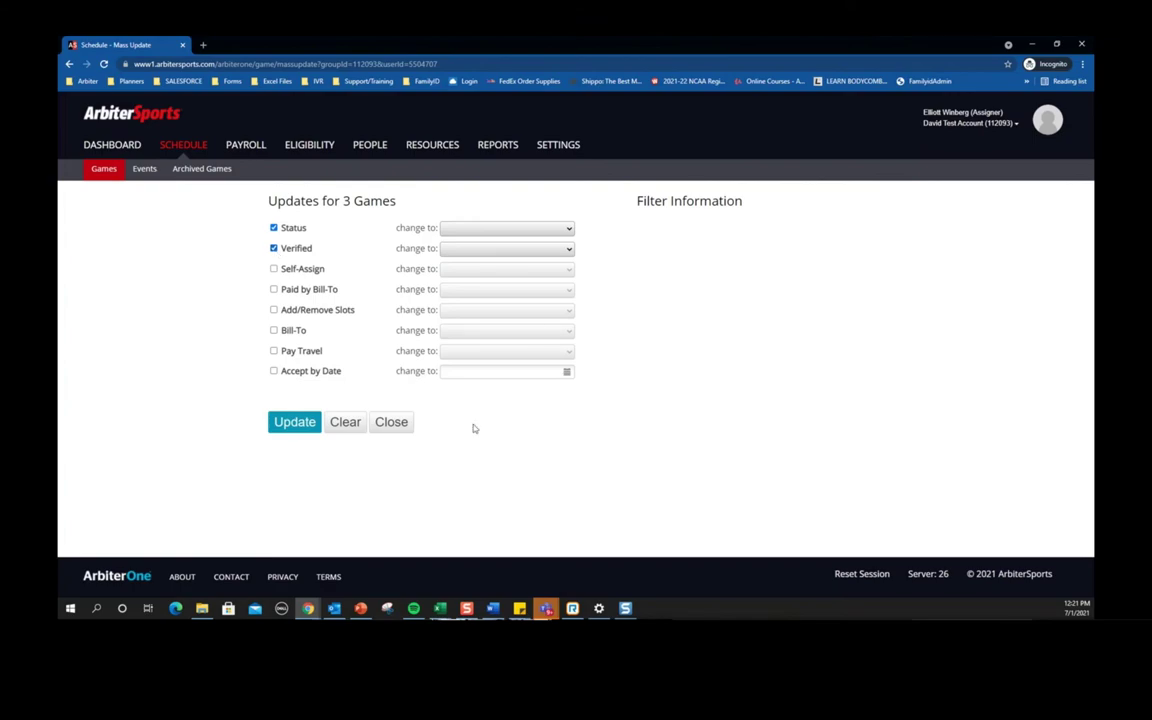
pyautogui.click(391, 422)
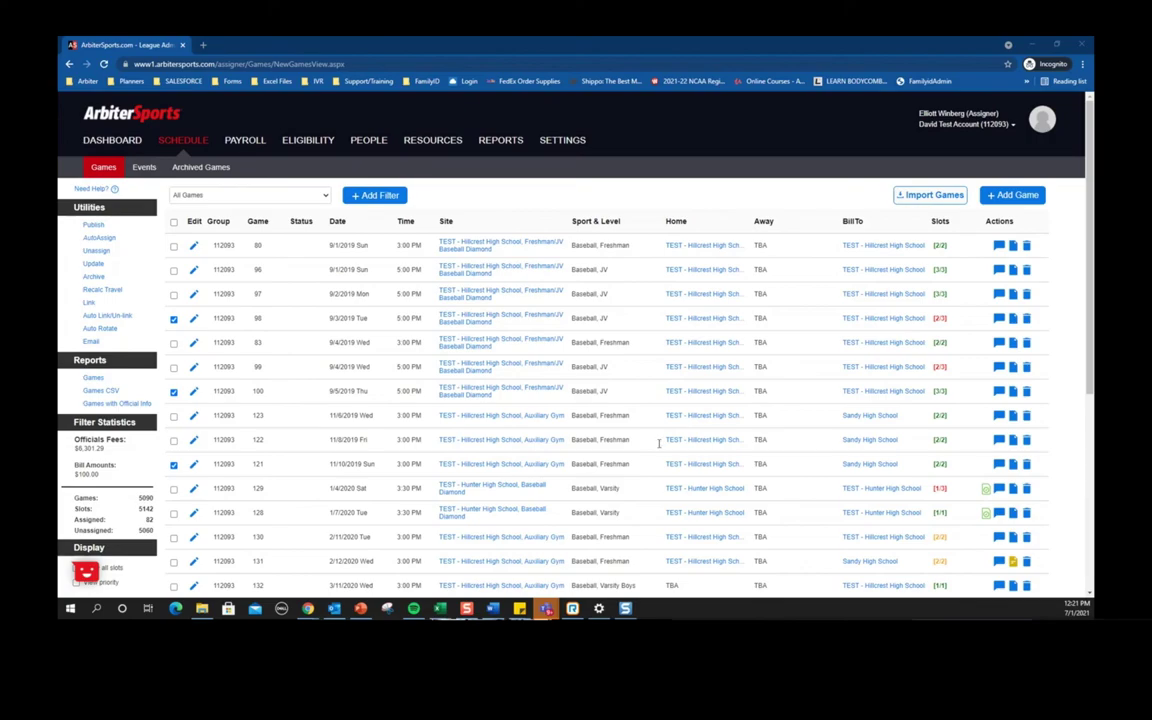
# - Switch the schedule's filter to Future Games
pyautogui.click(230, 195)
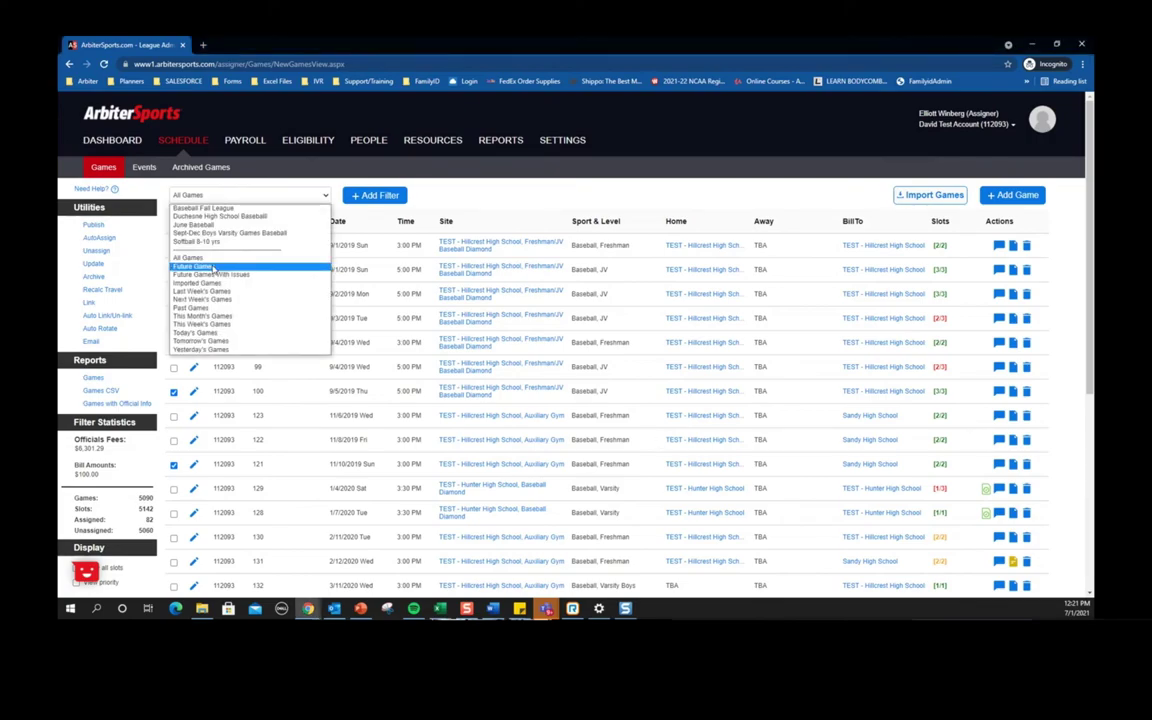
pyautogui.click(213, 268)
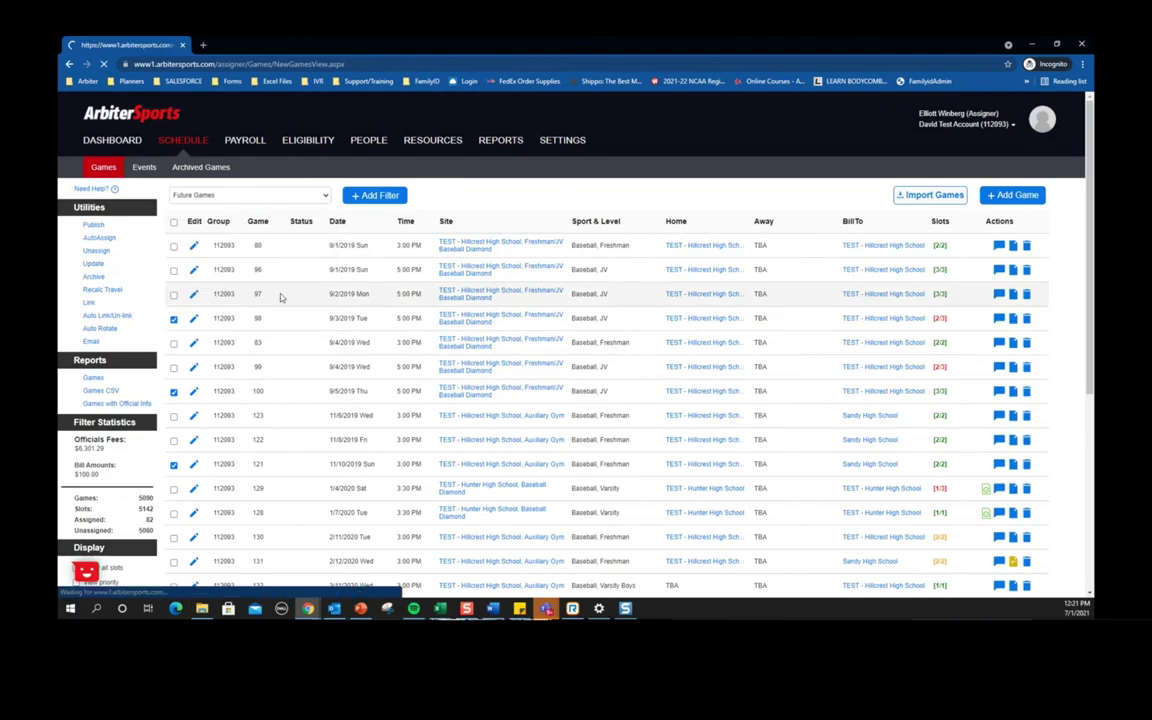